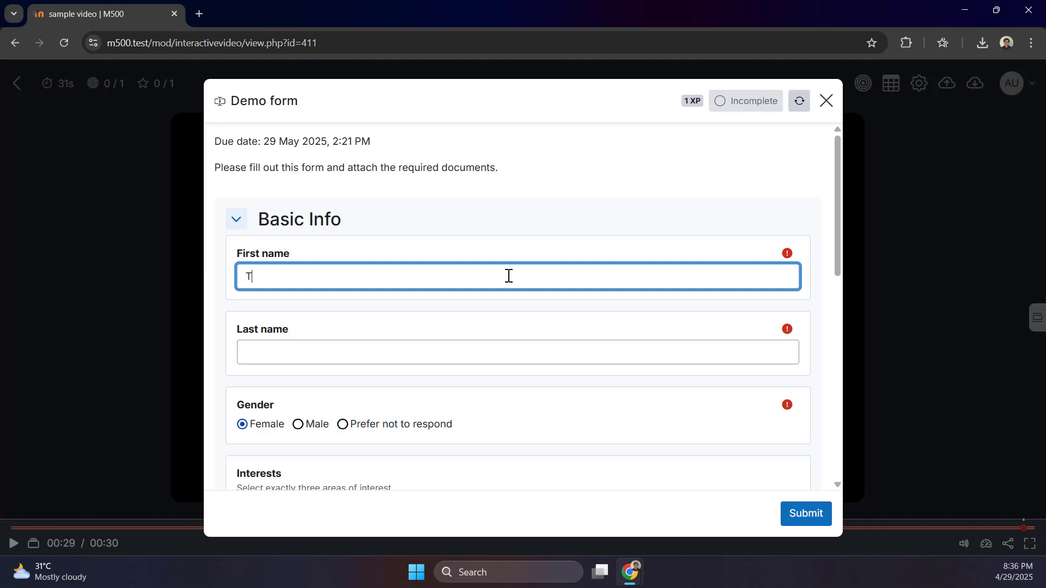
Enter the participant's last name and select Male as the gender in the demo form
key(Tab)
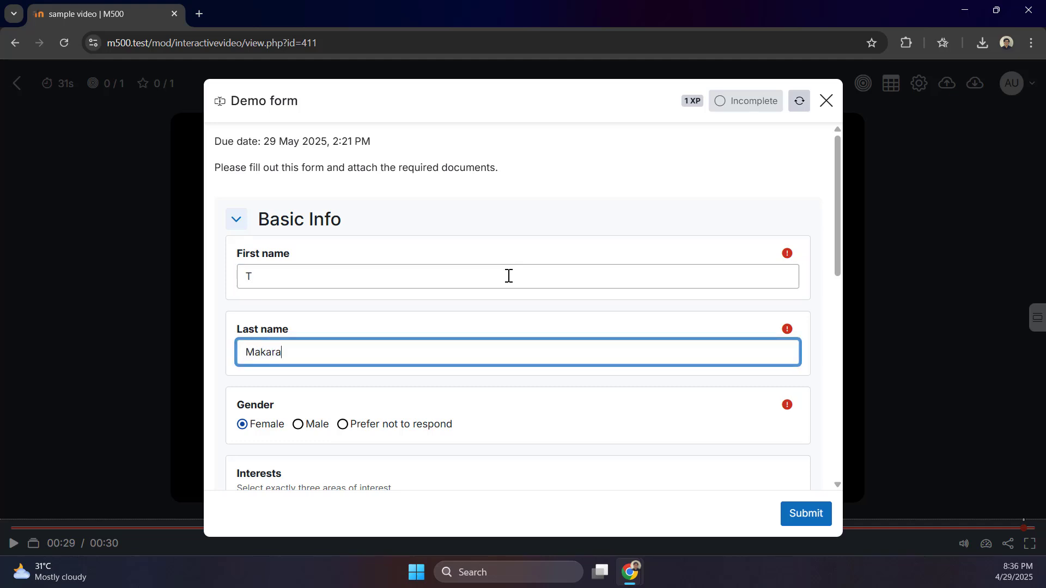
click(316, 427)
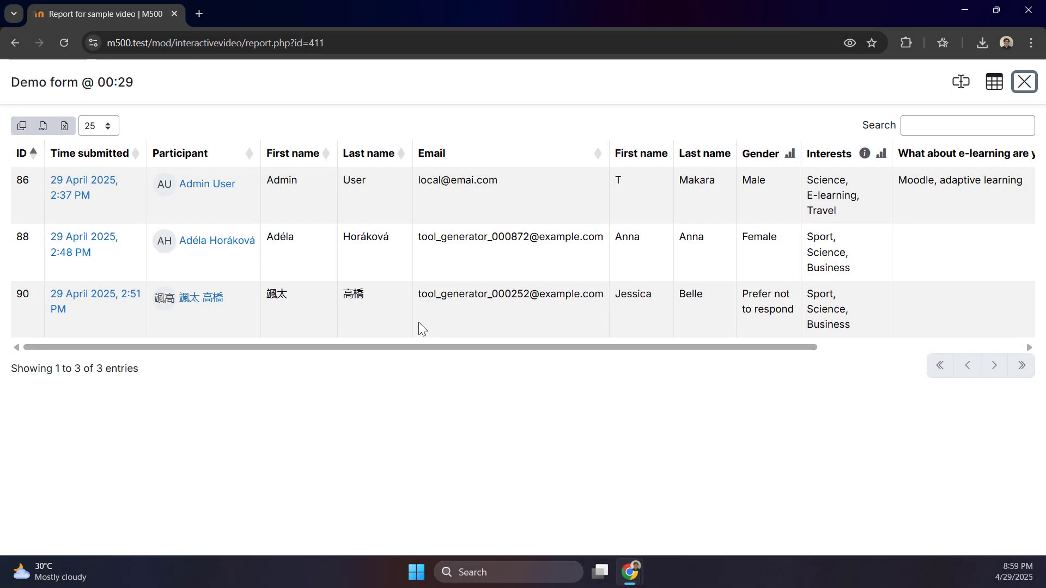
View the first submission in the Demo form report, and download all files of the Attachments column as an archive to inspect
click(79, 185)
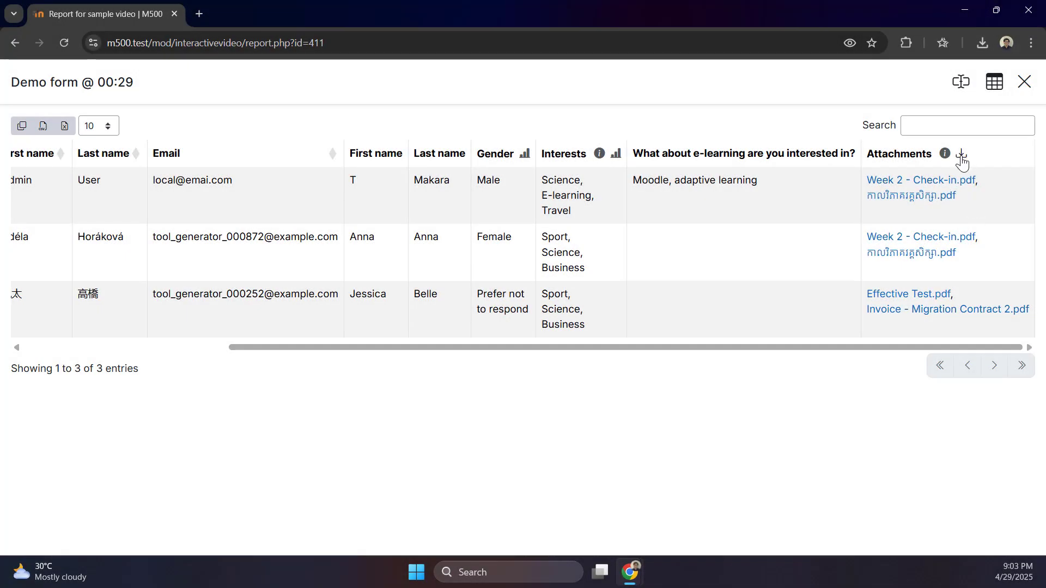
click(962, 154)
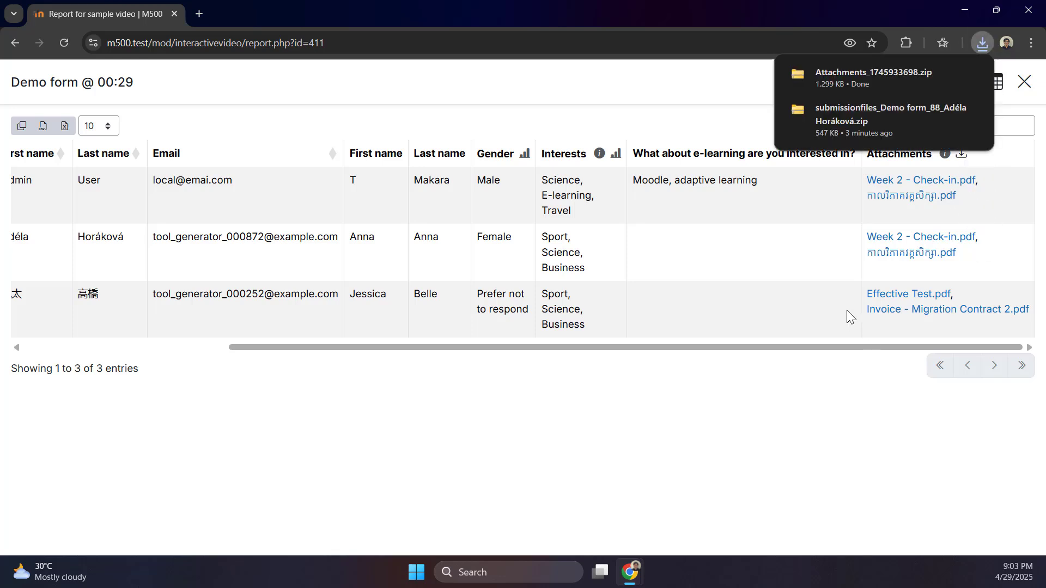
click(855, 82)
double_click(237, 115)
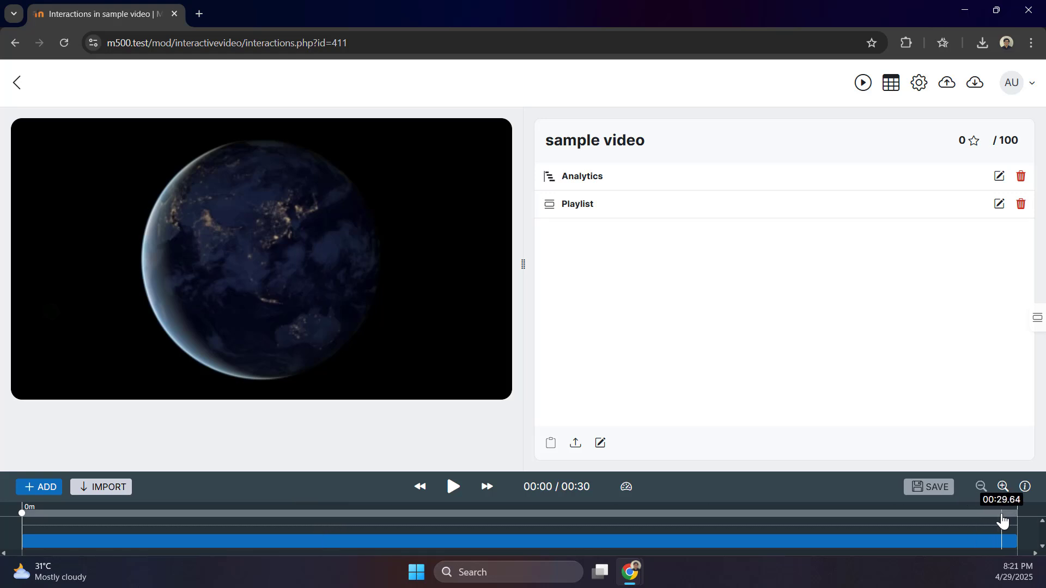
Add a Form interaction near the end of the sample video, at 00:00:29.79
click(1006, 521)
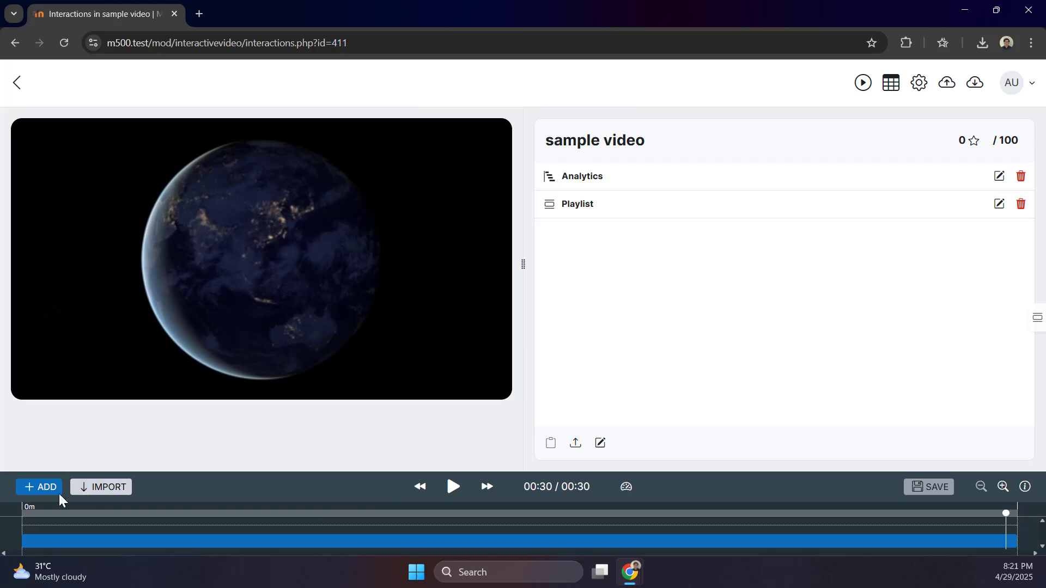
click(43, 491)
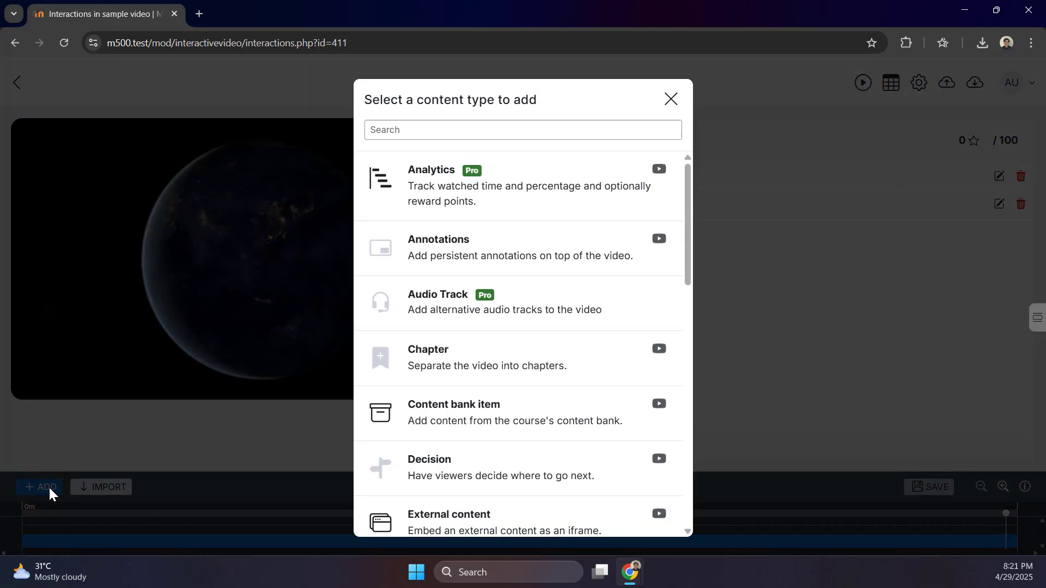
scroll(501, 463, down, 3)
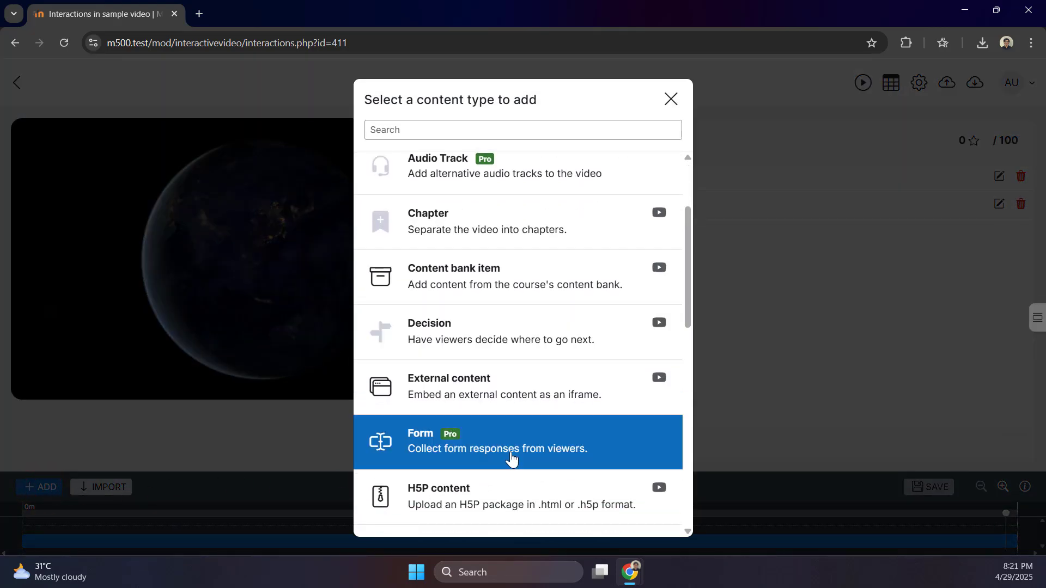
click(552, 449)
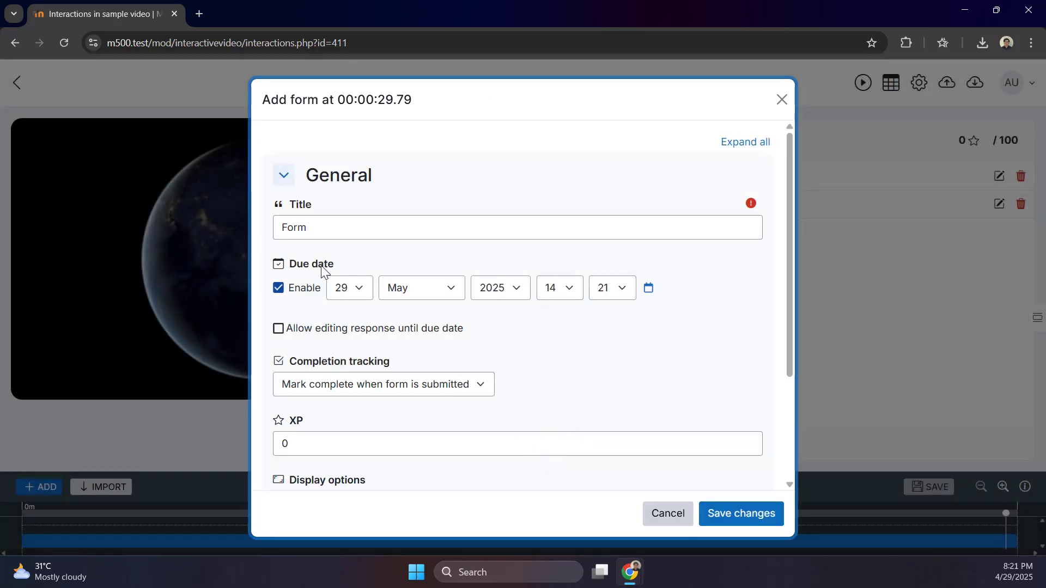
Title the form "Demo form", allow editing responses until the due date, and keep completion tracking at "Mark complete when form is submitted"
double_click(290, 228)
text(Demo form)
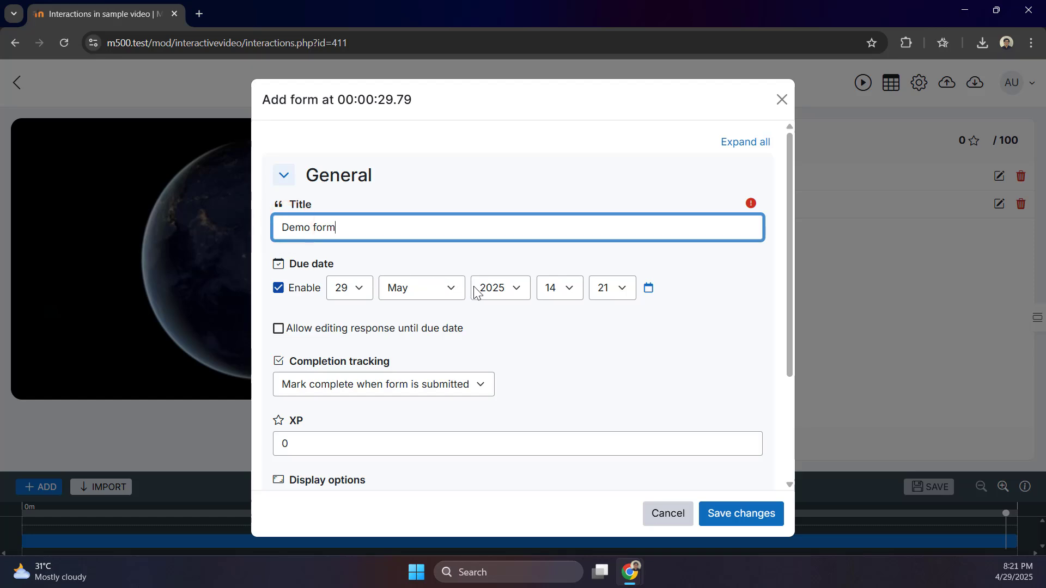
click(402, 330)
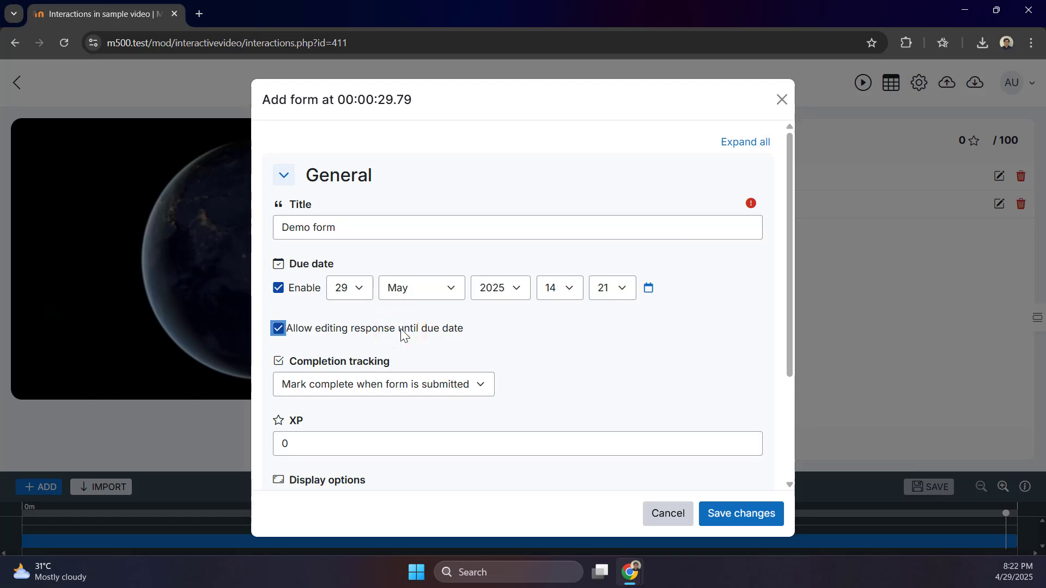
click(401, 384)
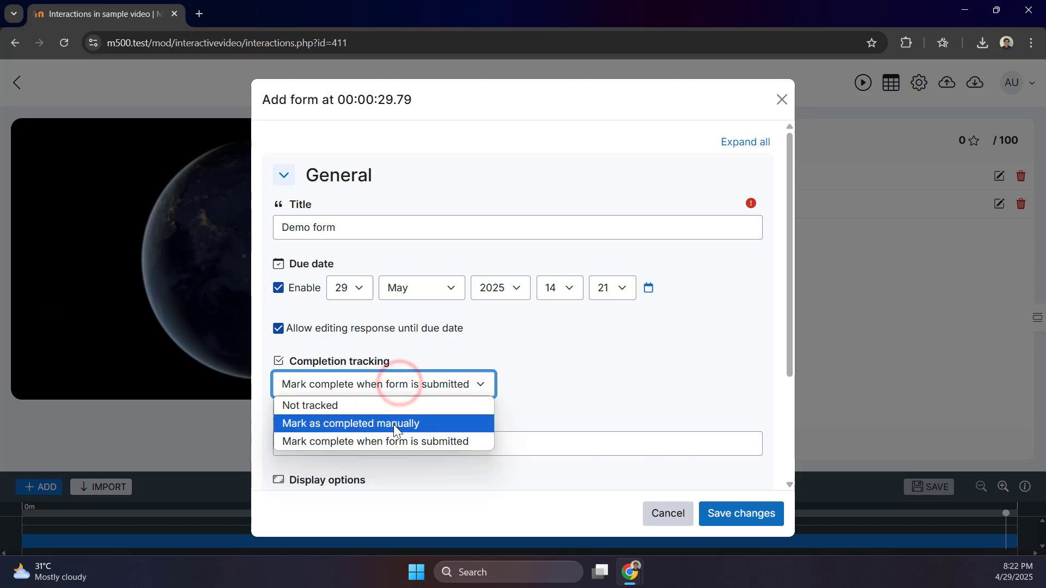
click(418, 443)
Set the XP awarded for completing the form to 1
scroll(490, 423, down, 3)
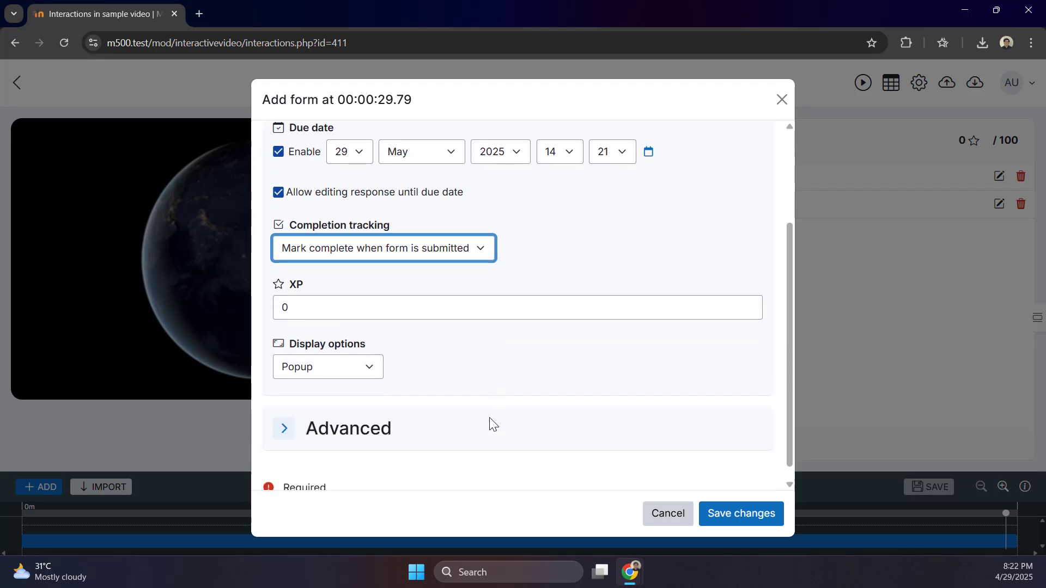
click(397, 307)
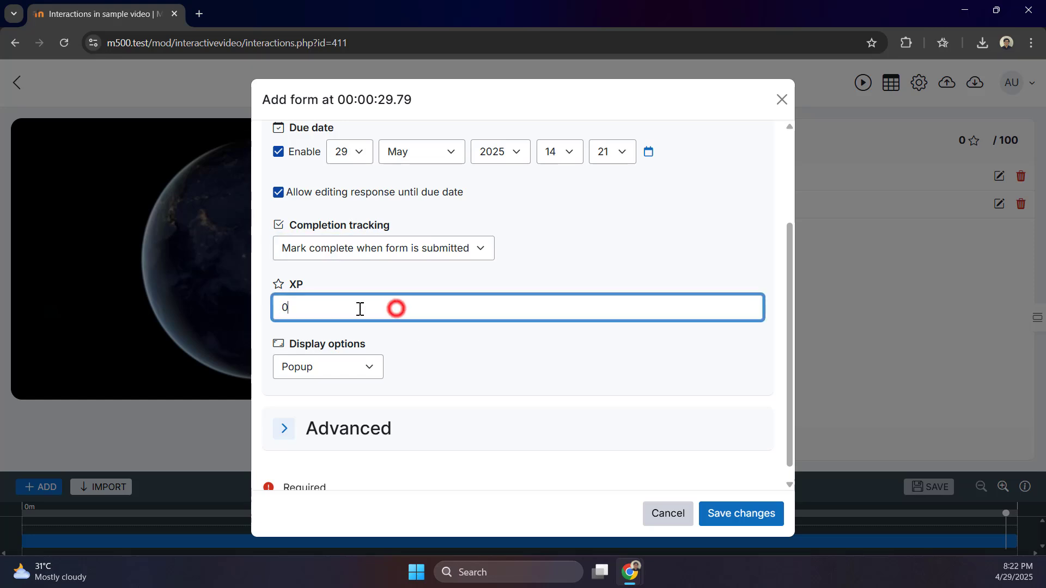
double_click(278, 302)
text(1)
click(519, 350)
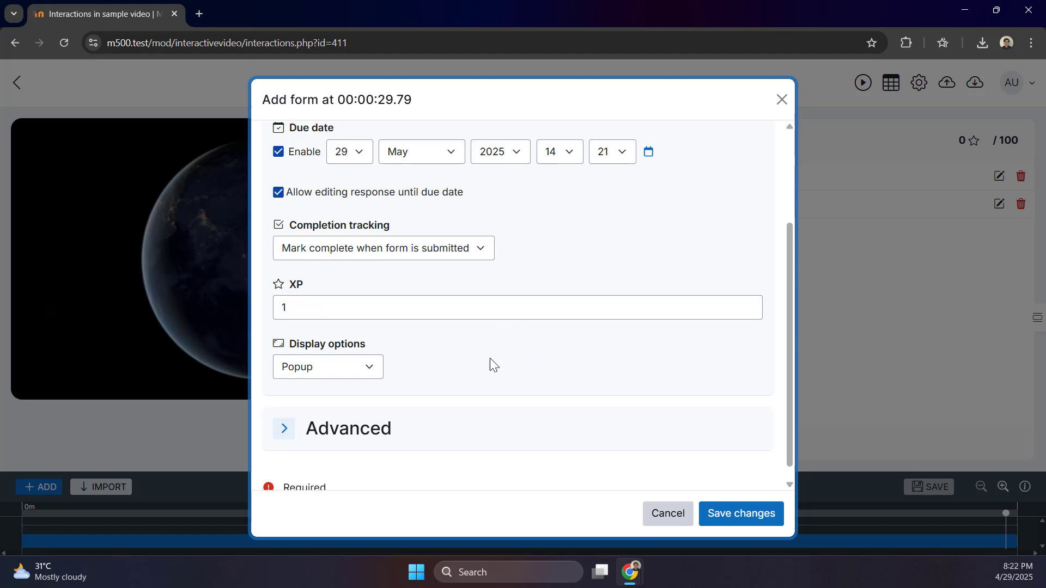
Choose Google Chart as the chart type in the advanced settings and save the form interaction
click(284, 428)
scroll(288, 425, down, 2)
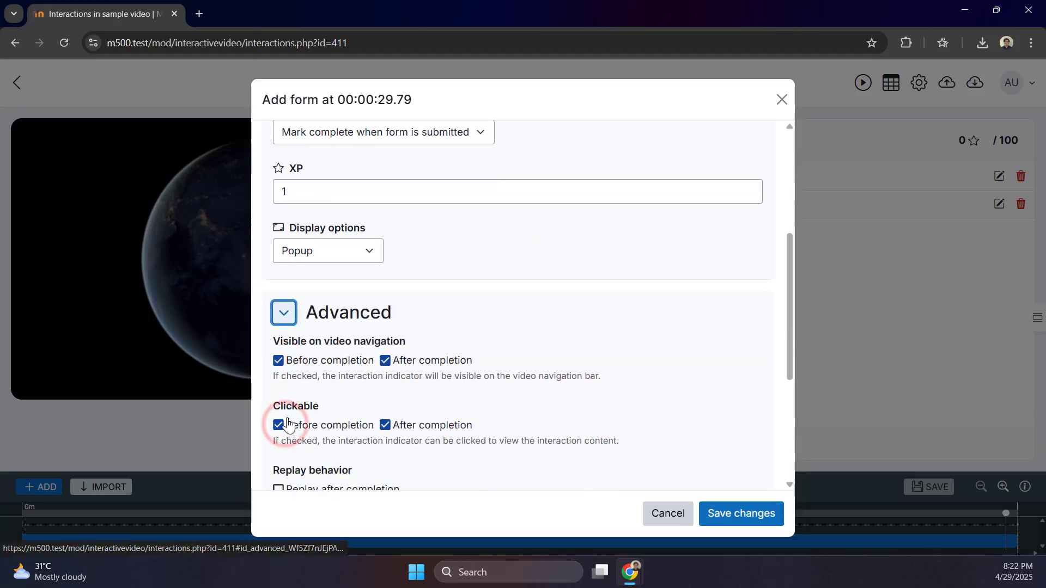
scroll(288, 426, down, 3)
scroll(287, 425, down, 2)
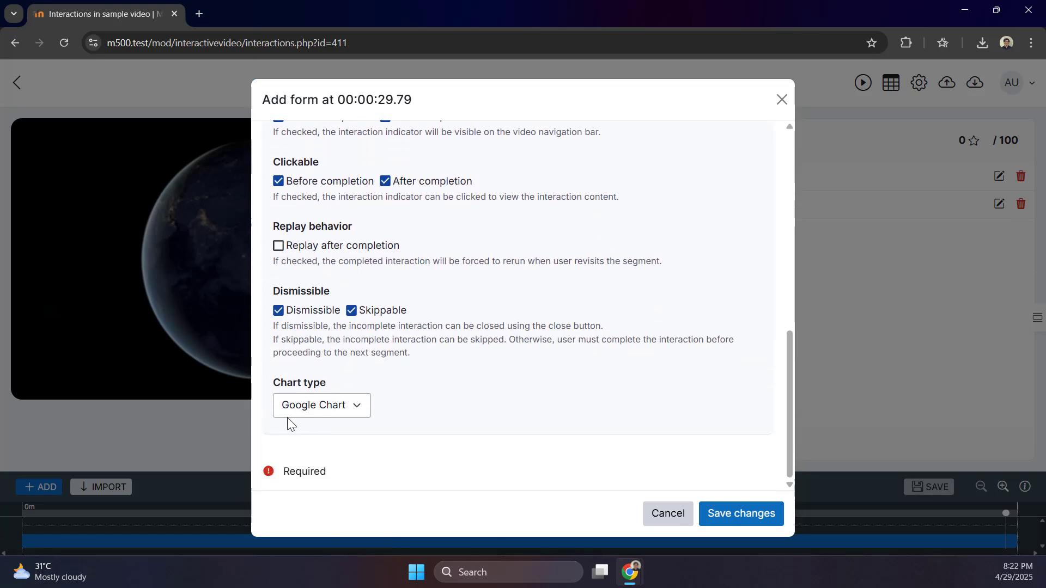
click(325, 408)
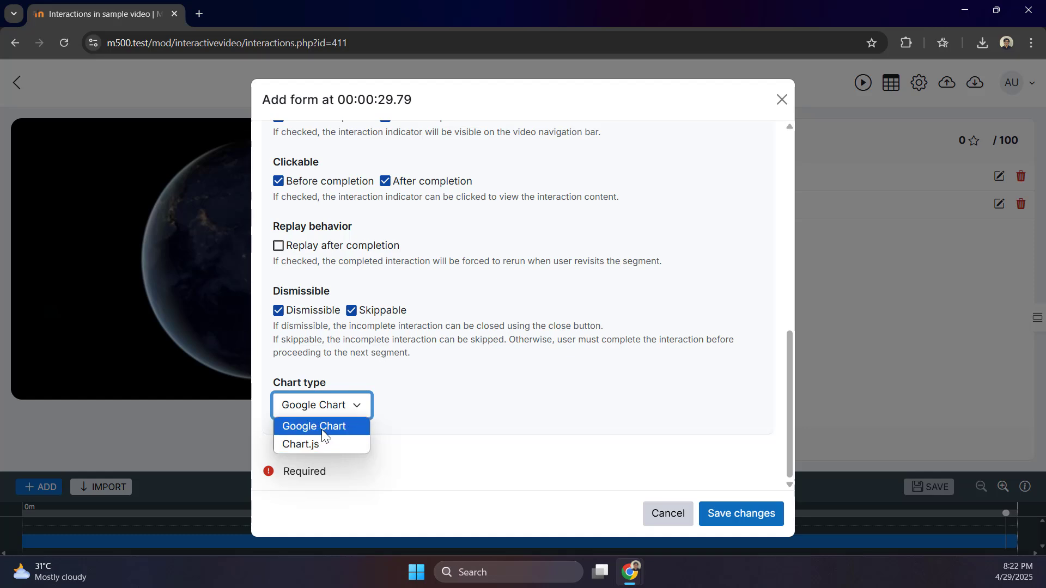
click(321, 428)
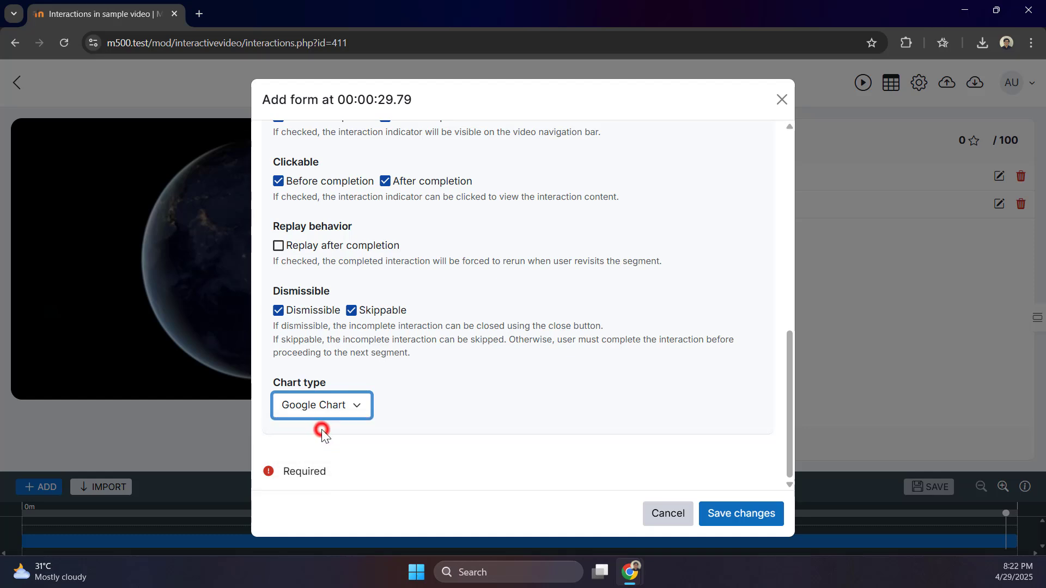
click(718, 515)
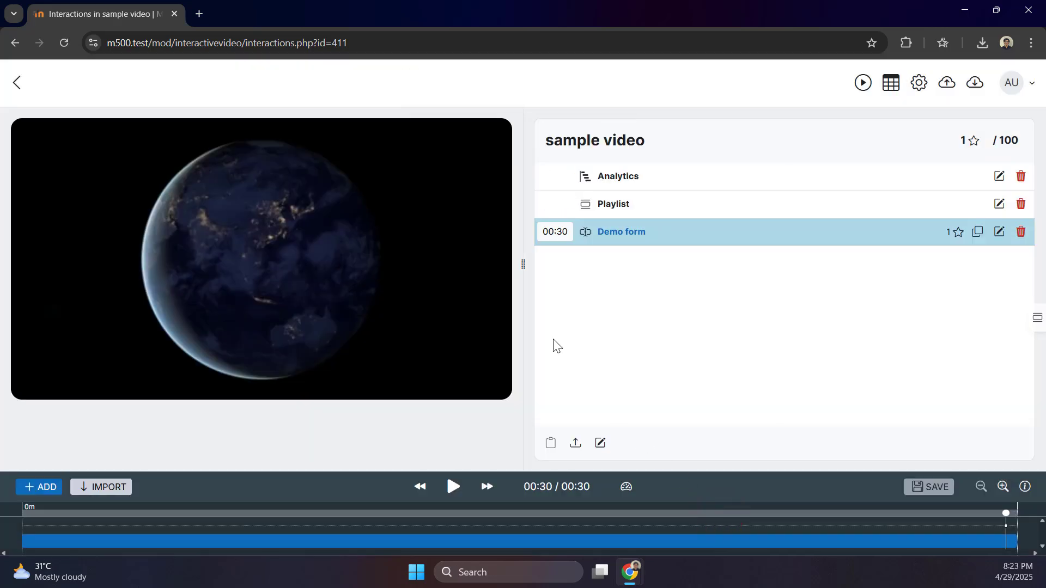
In the Demo form's builder, add an HTML field labelled "Form description" with the content "Please fill out this form and attach the required documents."
click(631, 234)
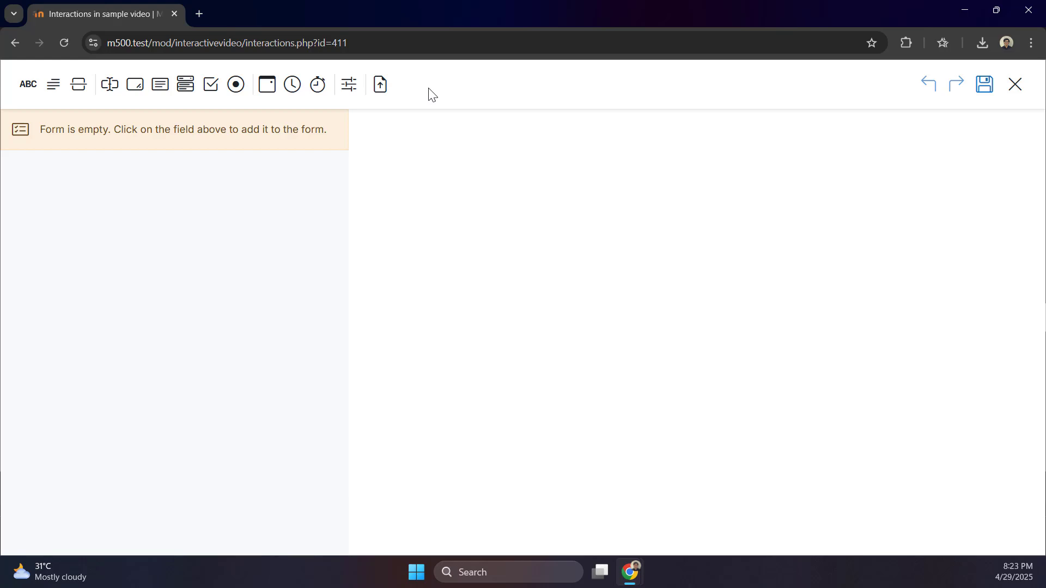
click(53, 85)
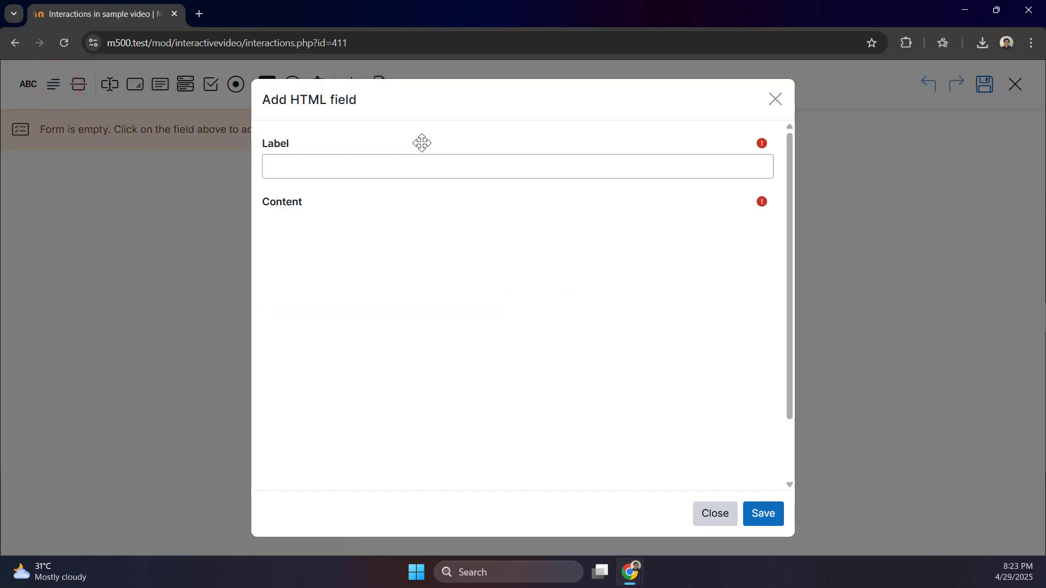
click(417, 167)
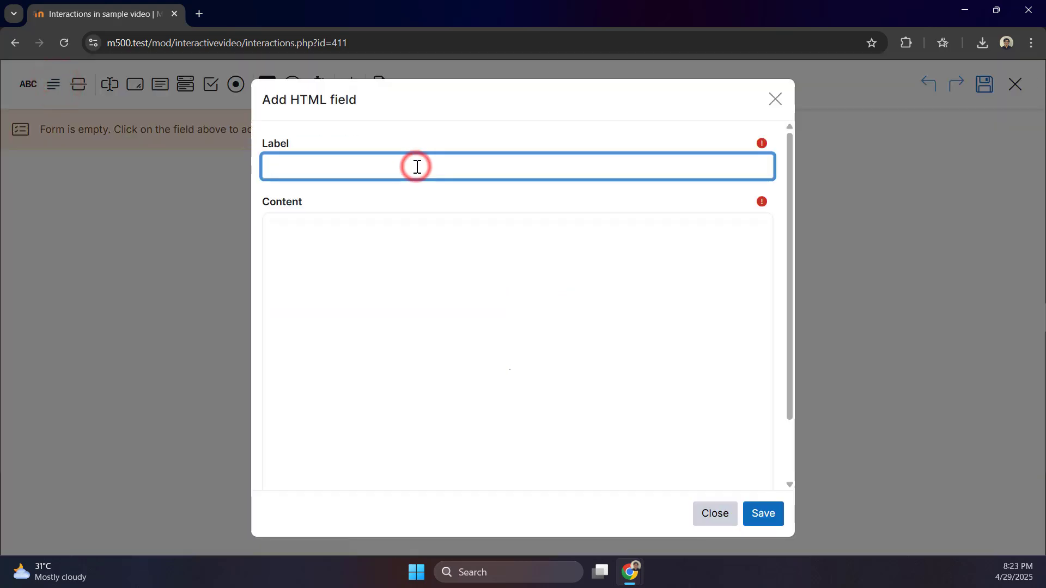
text(For)
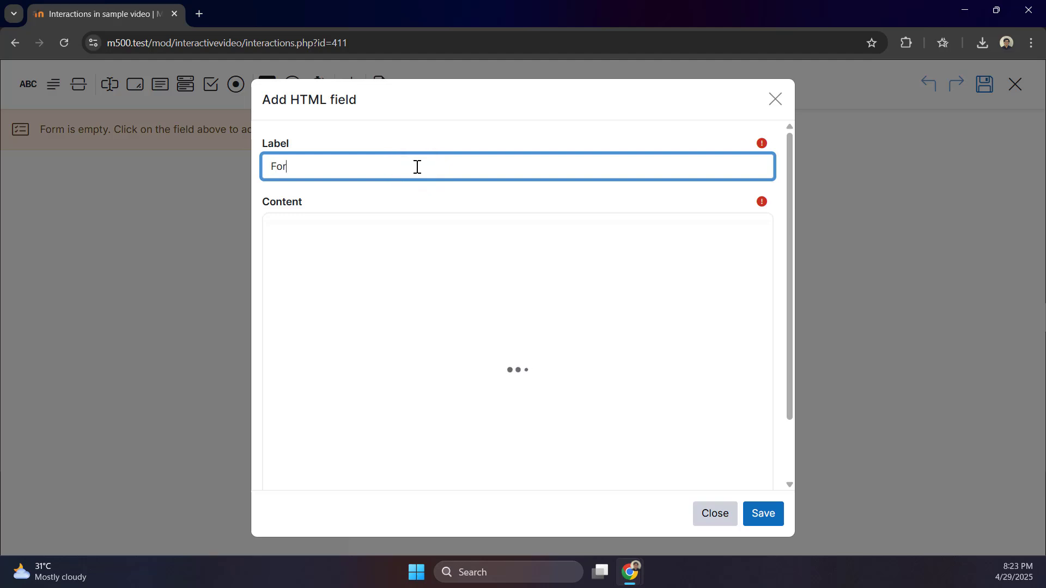
text(m description)
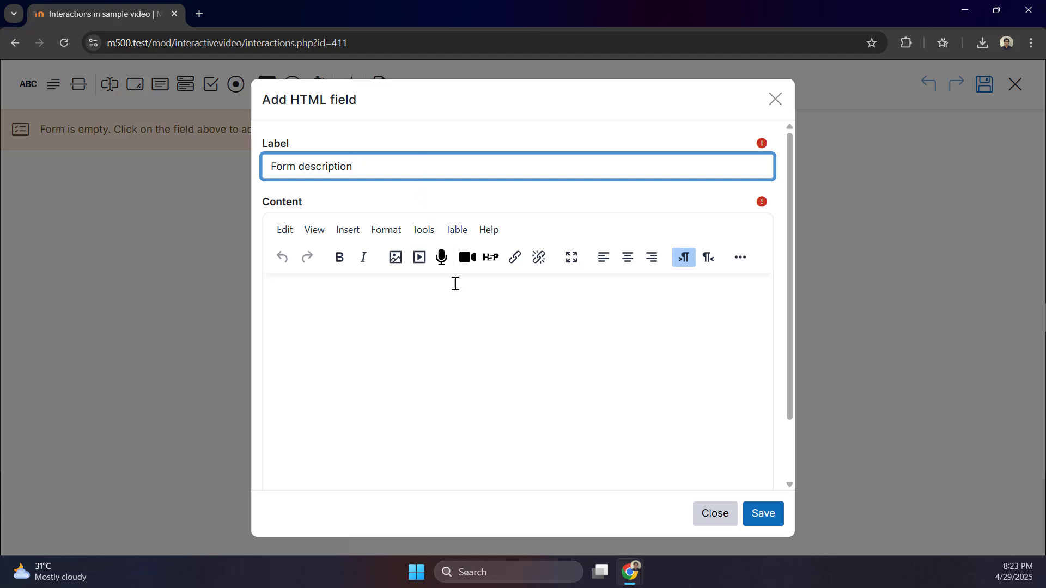
click(460, 294)
text(Ple)
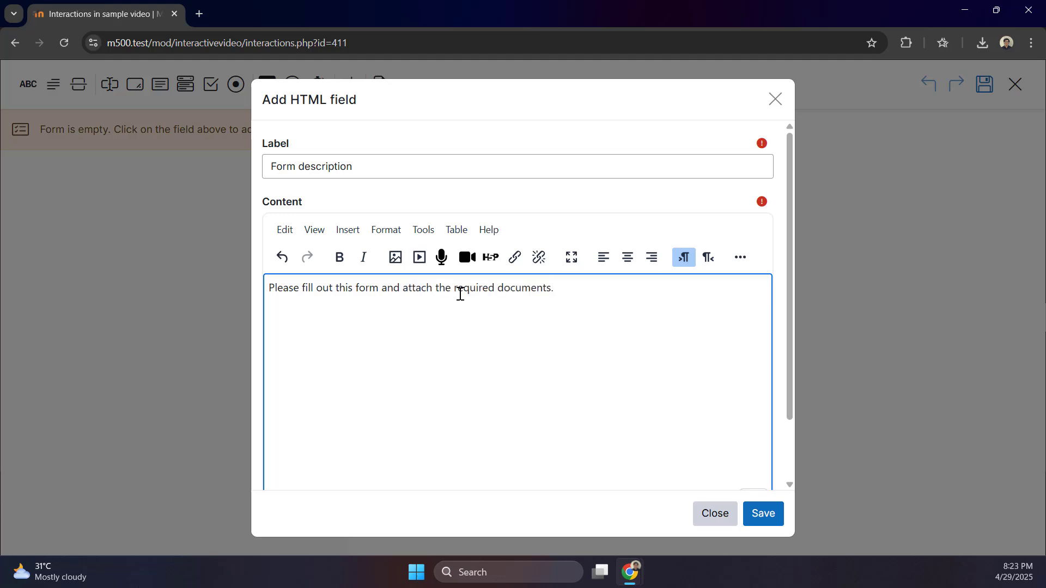
scroll(467, 311, down, 2)
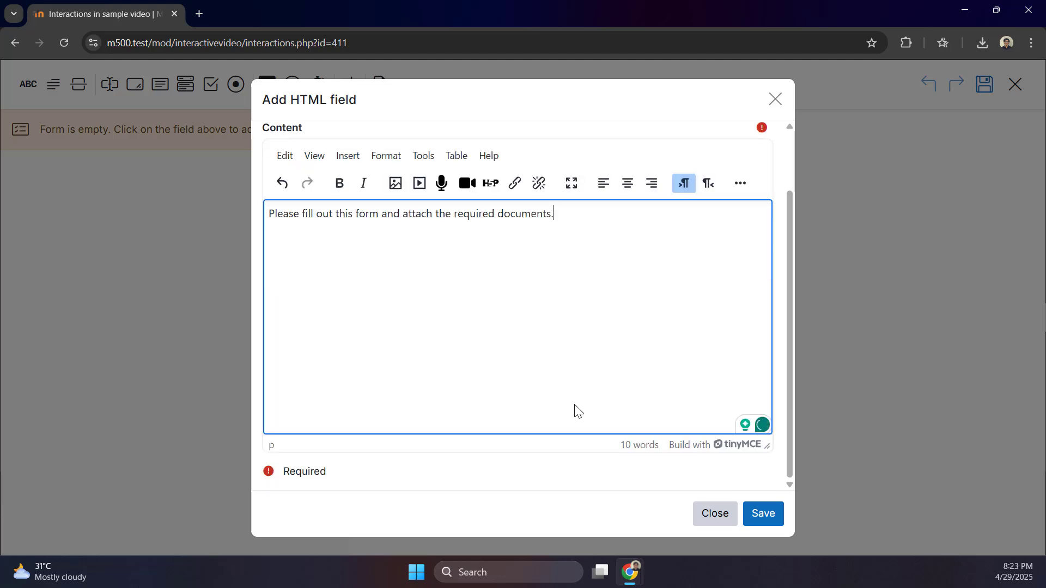
click(774, 515)
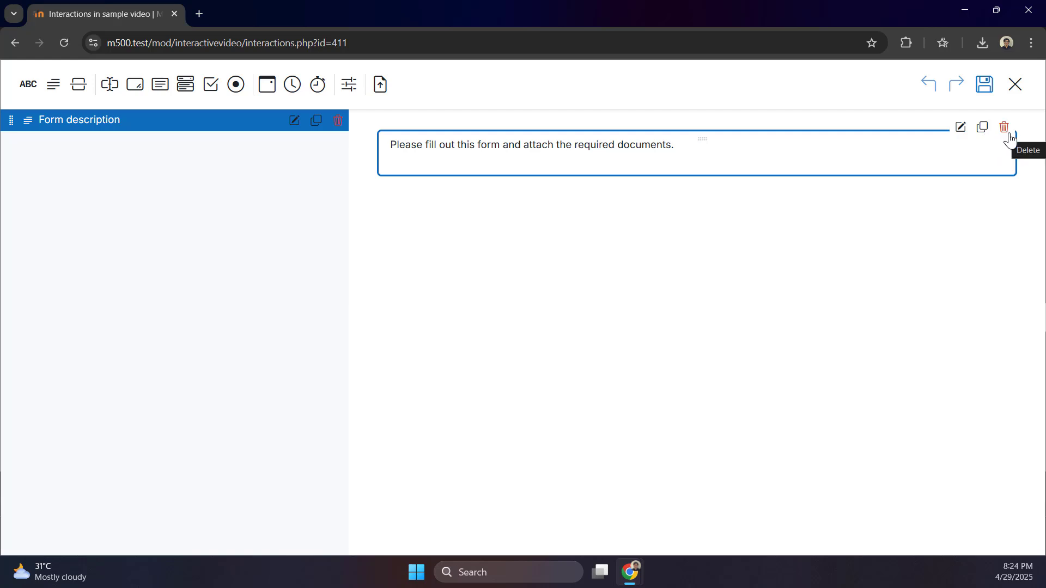
Add a heading field labelled "Basic Info" without a description, shown expanded by default
click(29, 88)
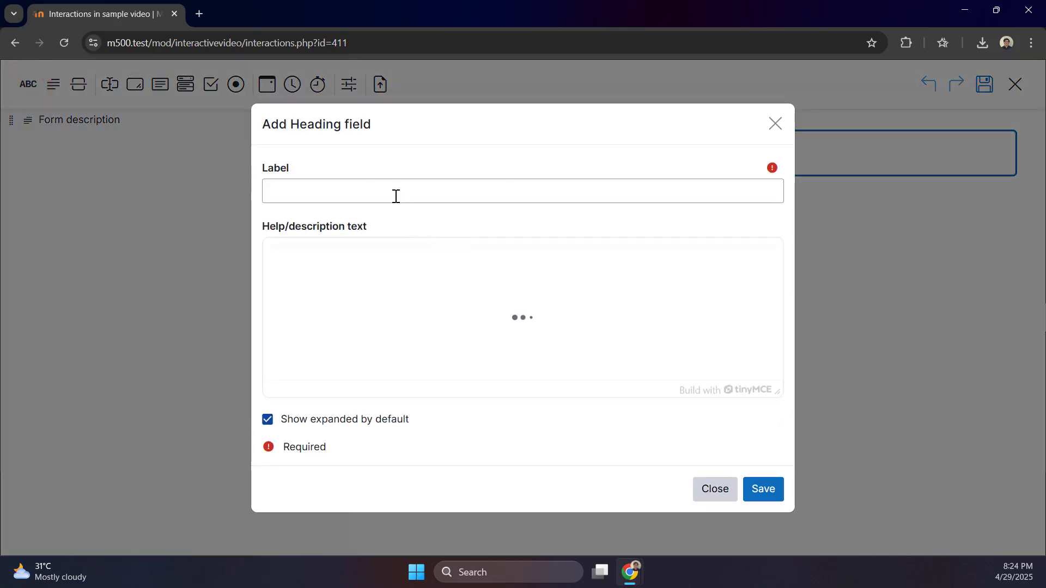
click(395, 196)
text(Basic Info)
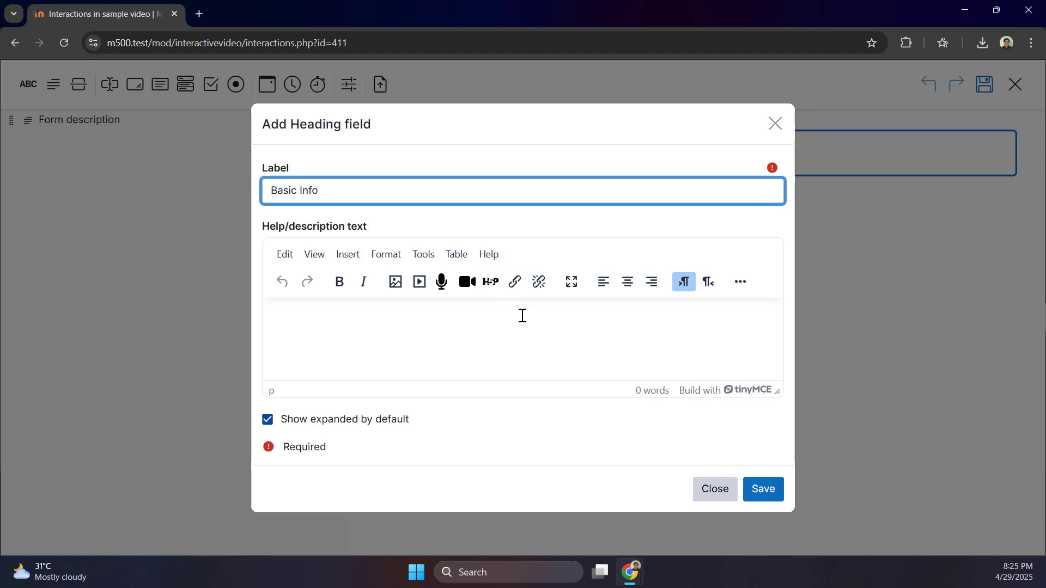
click(521, 316)
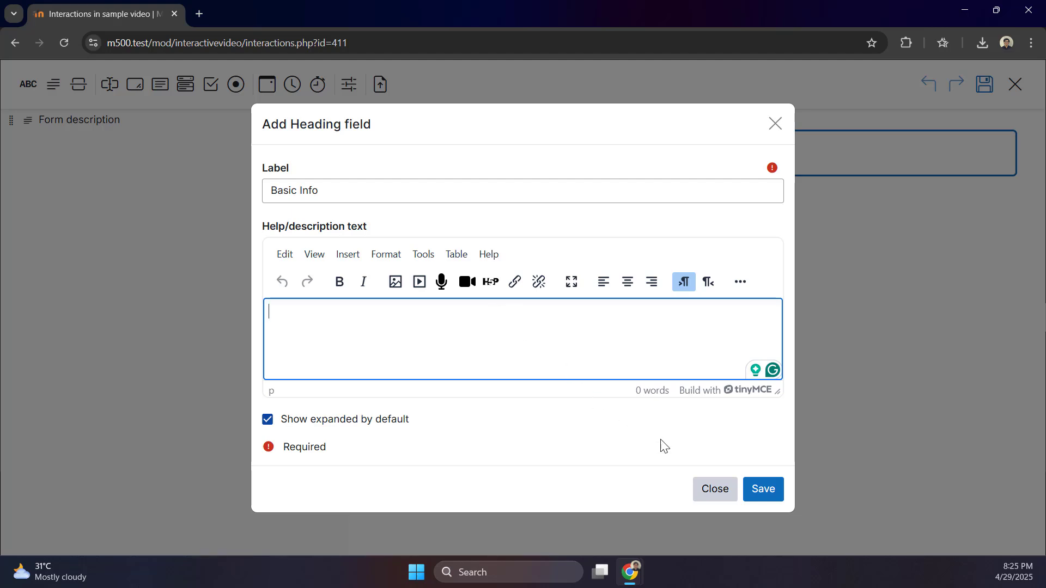
click(763, 493)
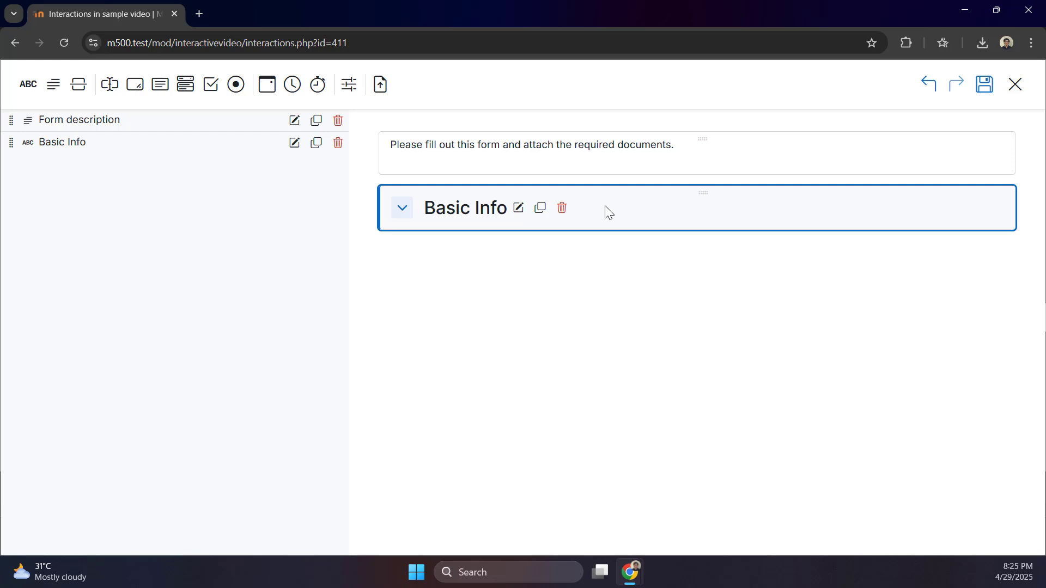
Start a new short text field under Basic Info, label it "First name" and make it required
click(111, 86)
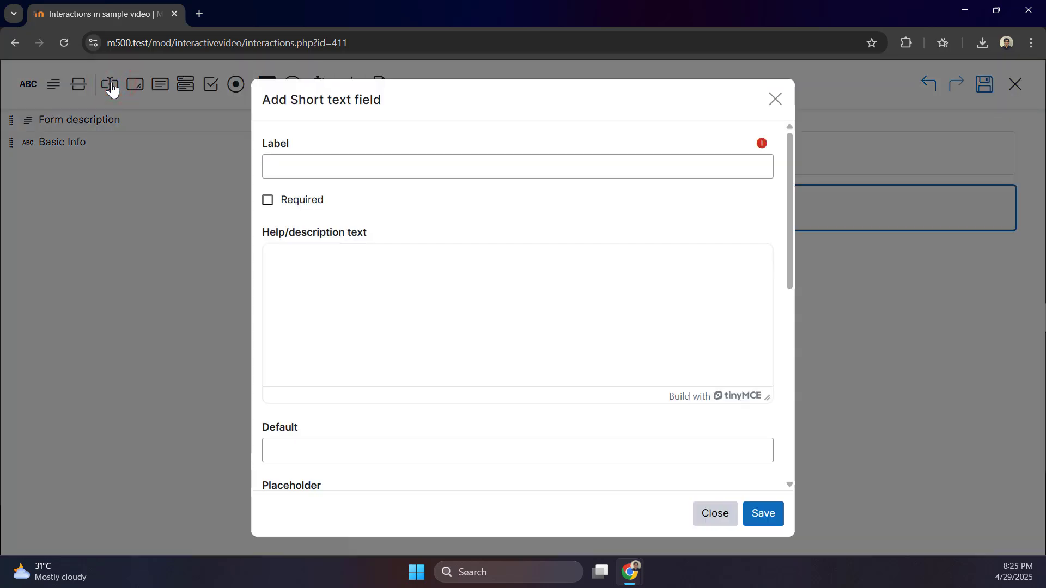
click(338, 167)
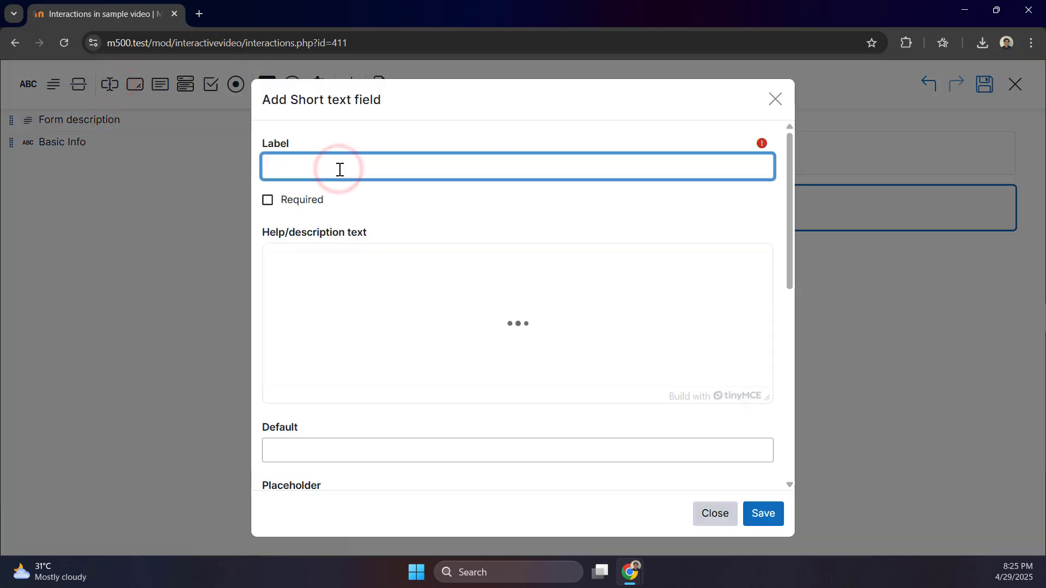
text(First name)
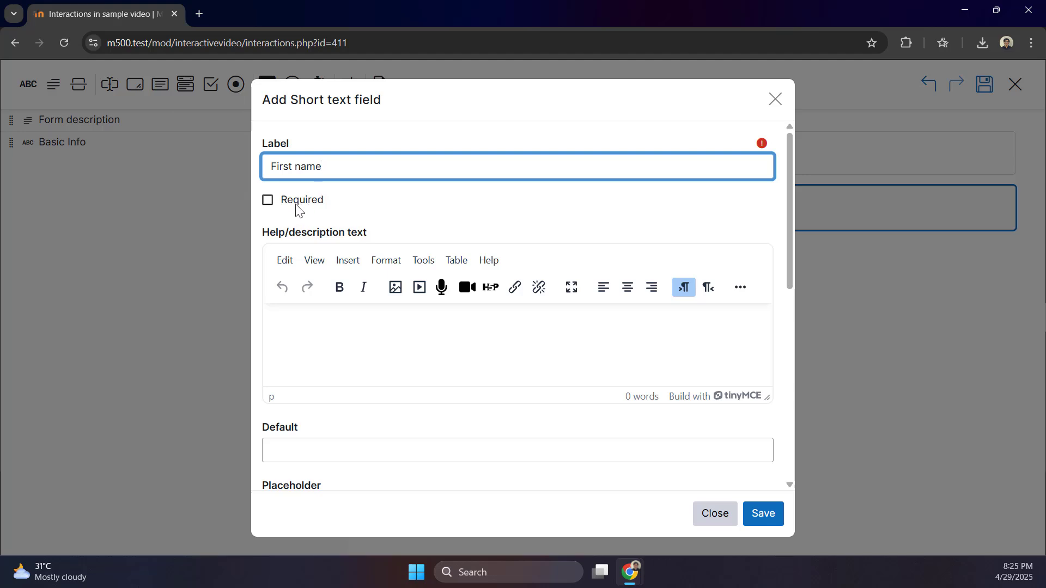
click(297, 205)
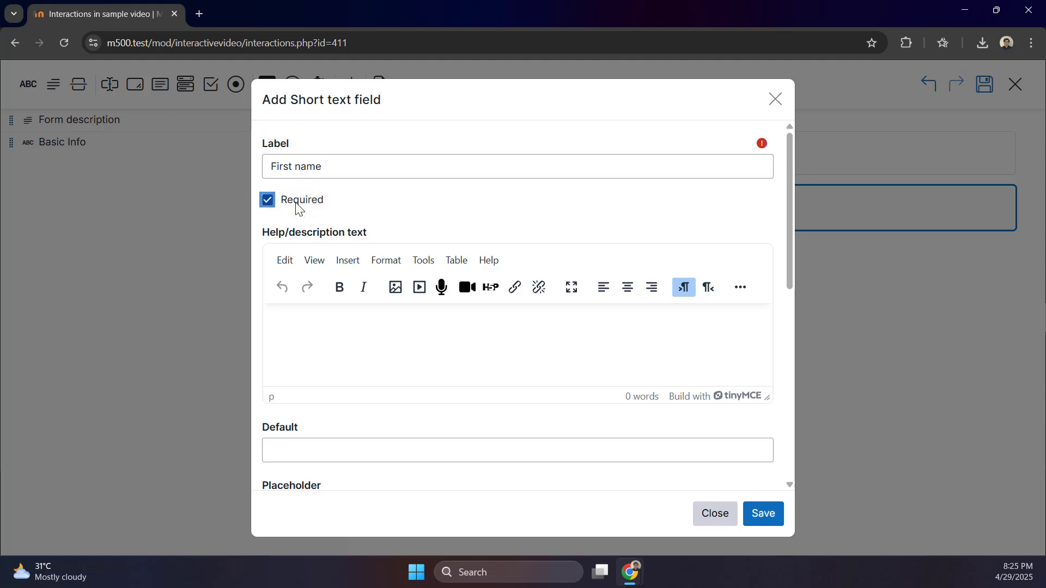
Validate the First name field with the regular expression ^[A-Za-z]+([ '-][A-Za-z]+)*$ and the error message "Invalid characters", and save it
scroll(352, 324, down, 2)
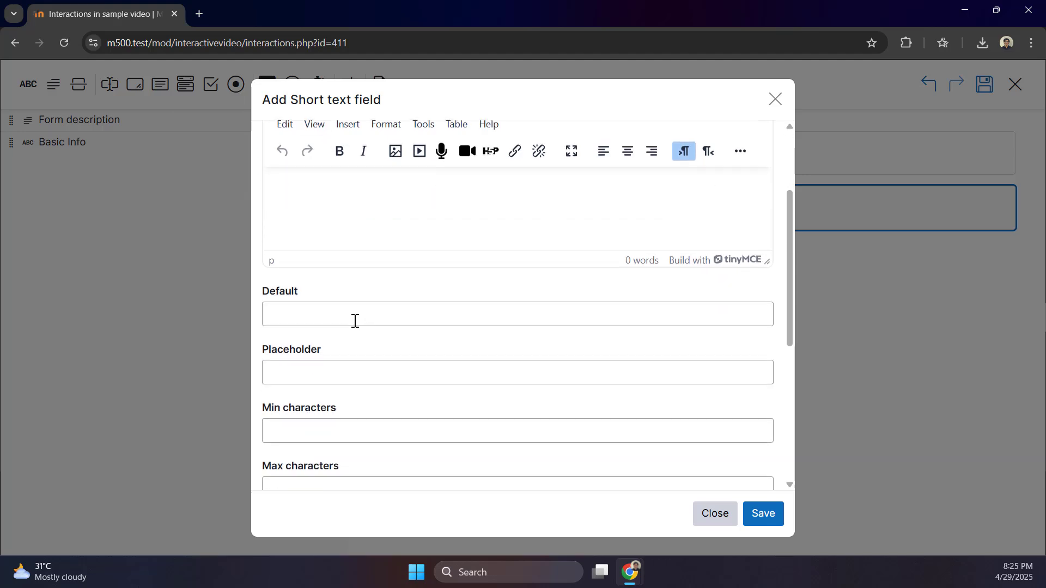
scroll(348, 316, down, 1)
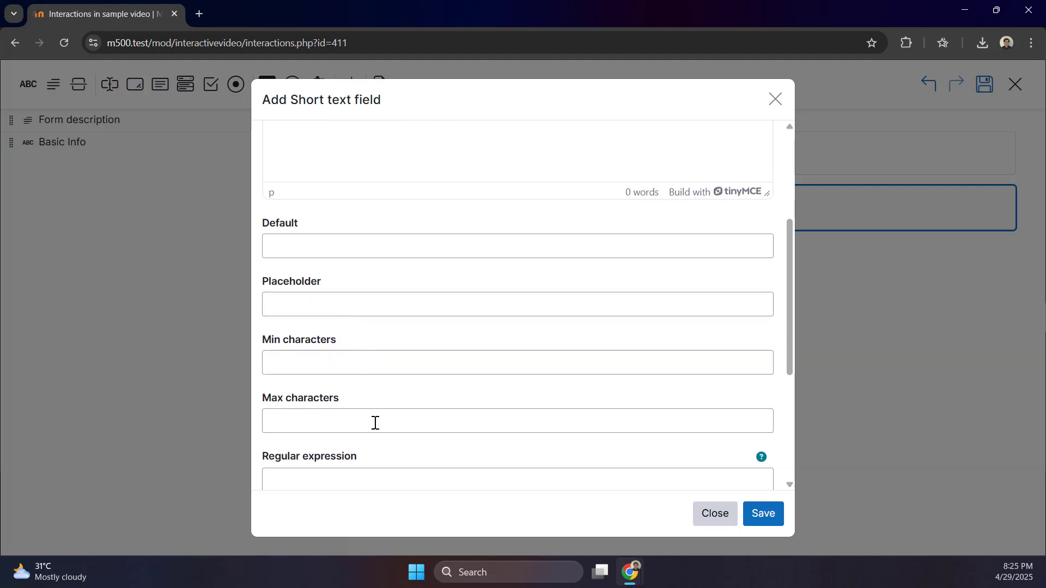
scroll(391, 427, down, 2)
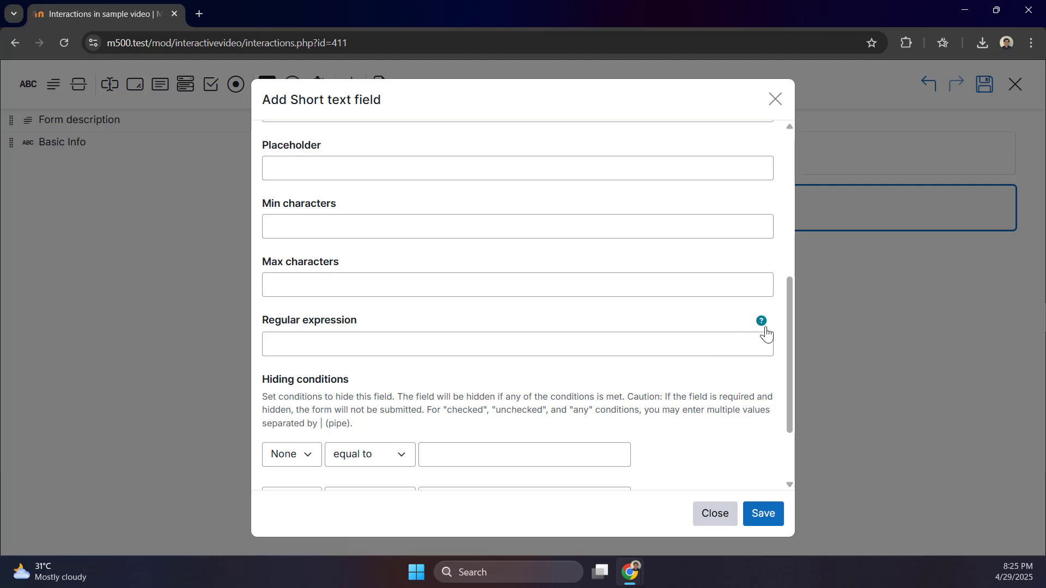
click(764, 321)
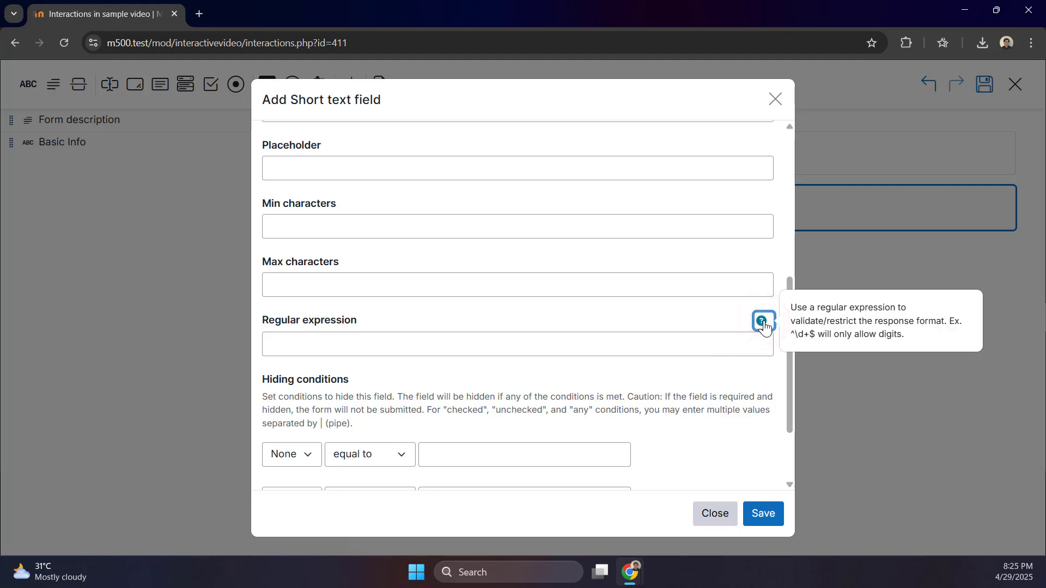
click(377, 348)
text(^[A-Za-z]+([ '-][A-Za-z]+)*$)
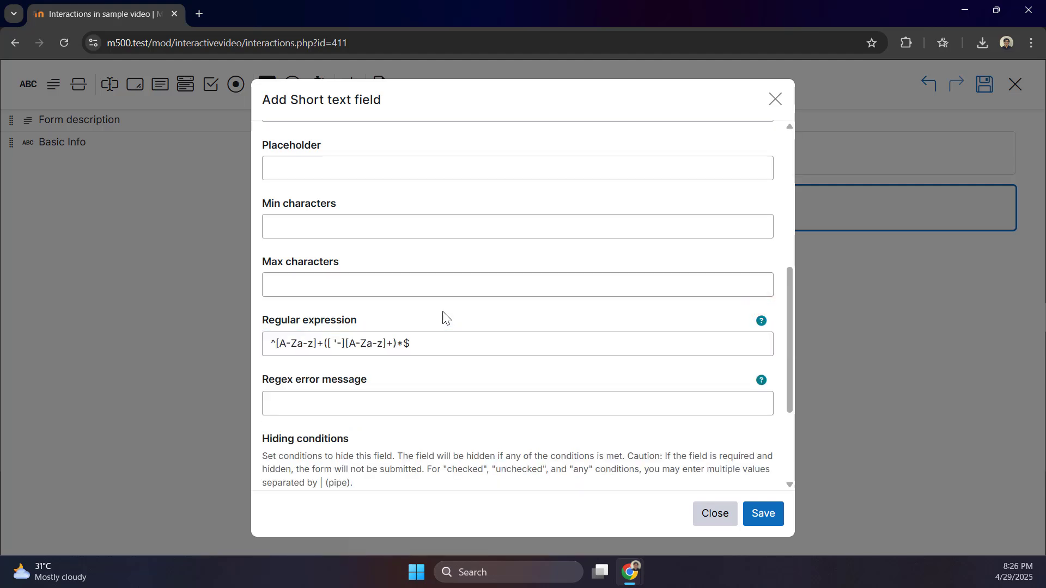
click(404, 408)
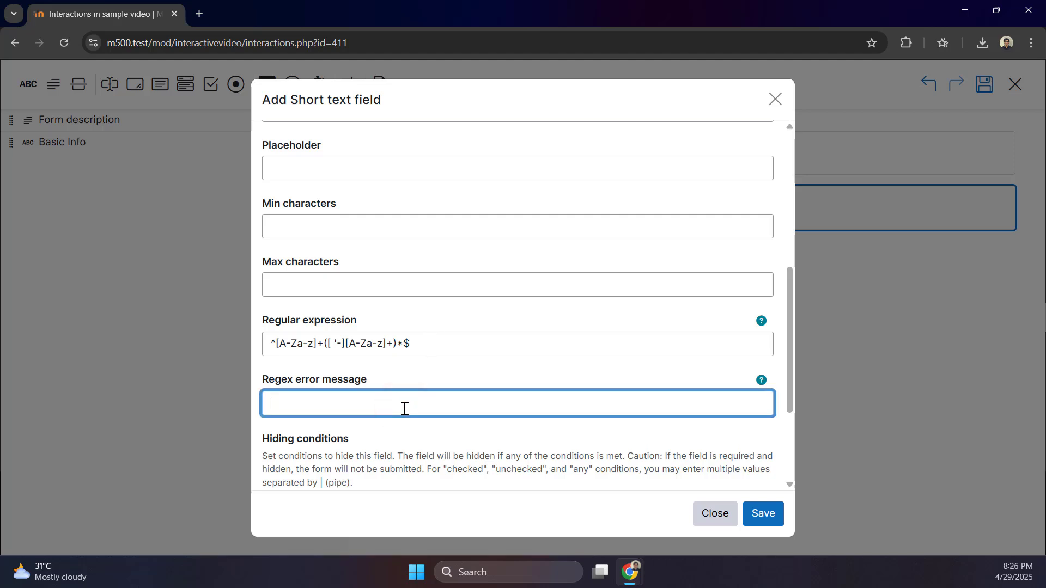
text(Invalid characters)
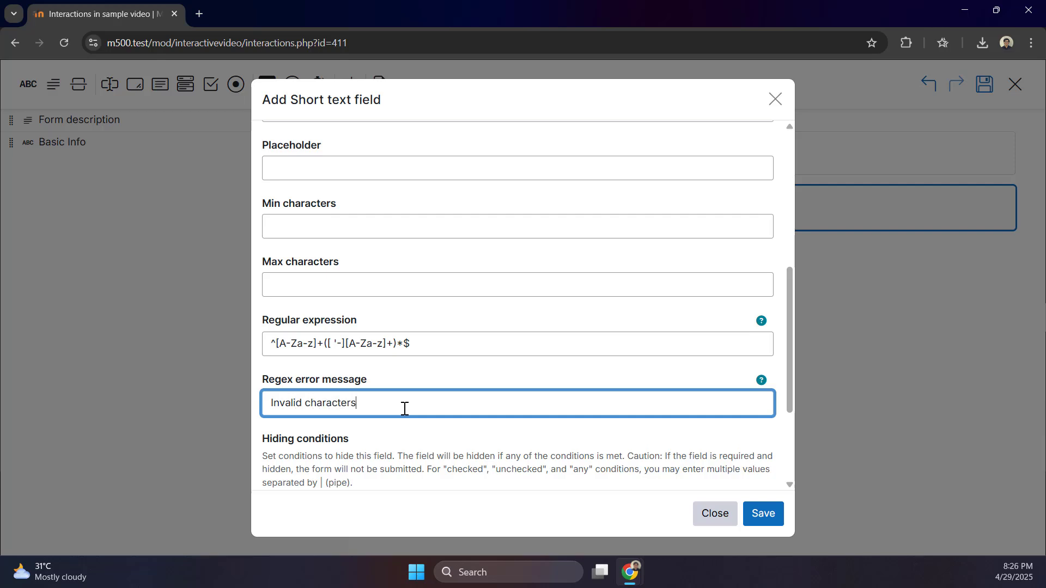
click(439, 434)
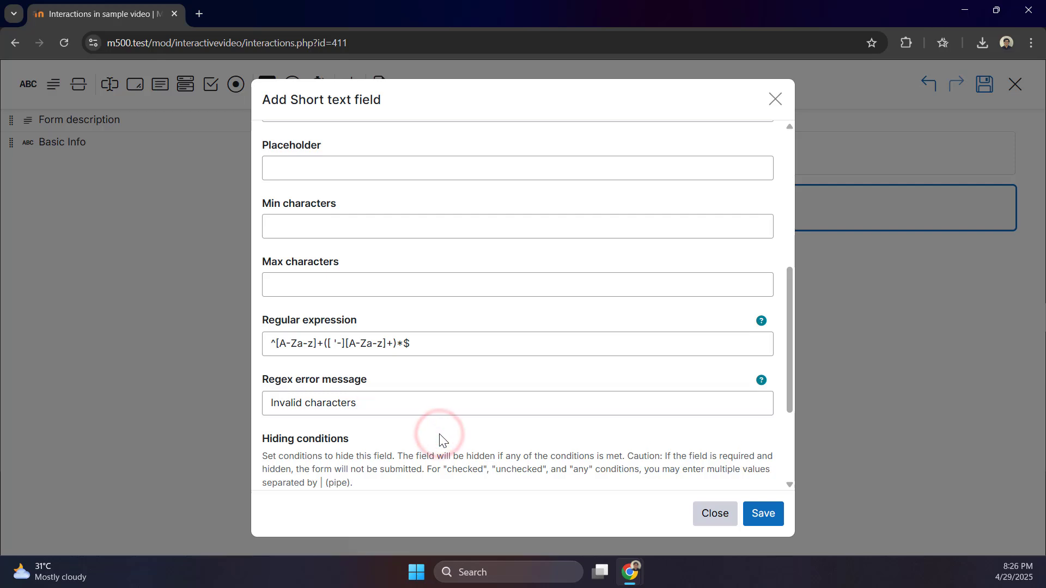
click(771, 515)
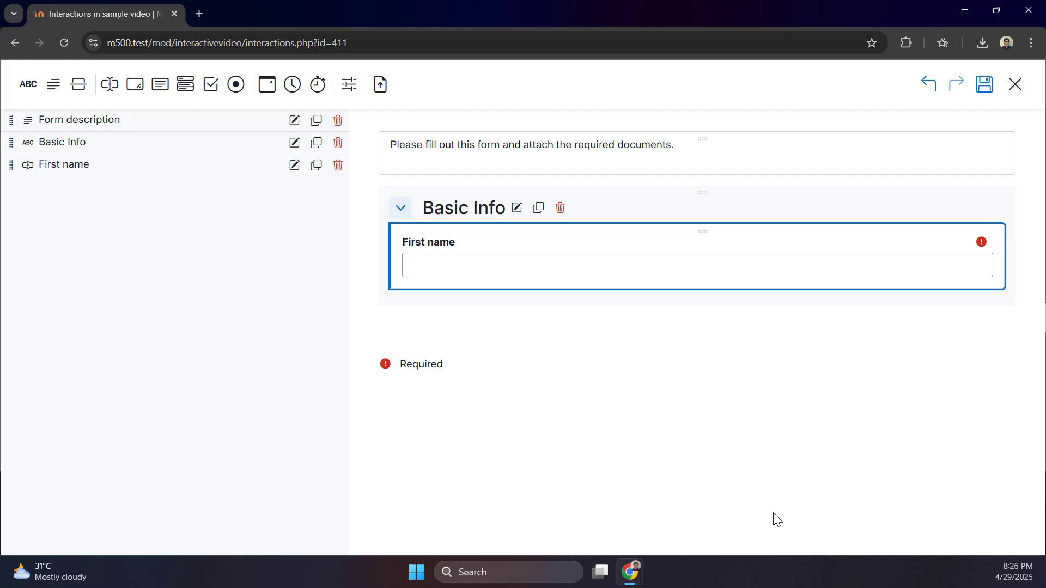
Duplicate the First name field, relabel the copy as "Last name" with its other settings kept, and save it
mouse_move(943, 243)
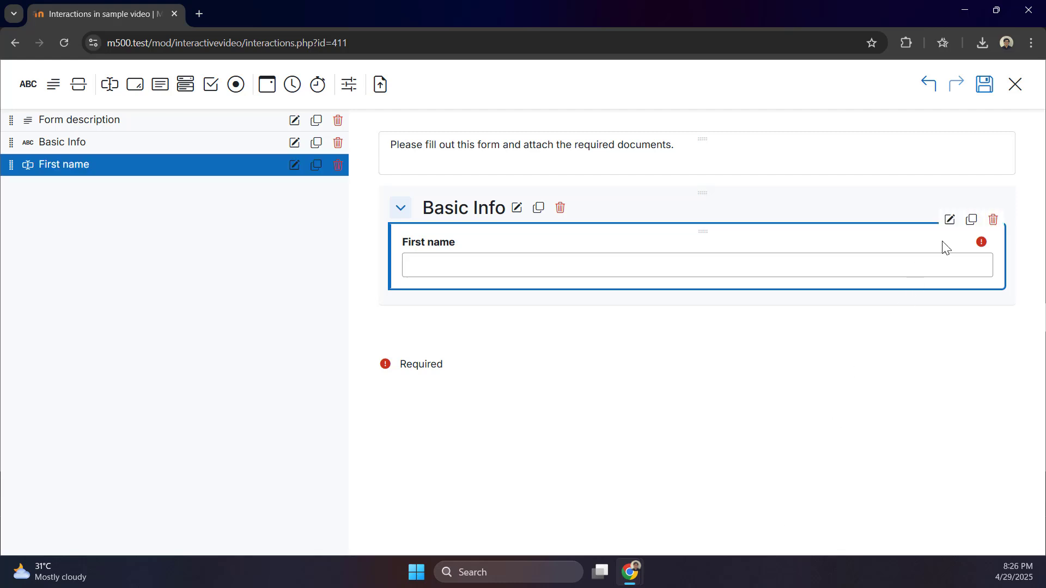
click(971, 223)
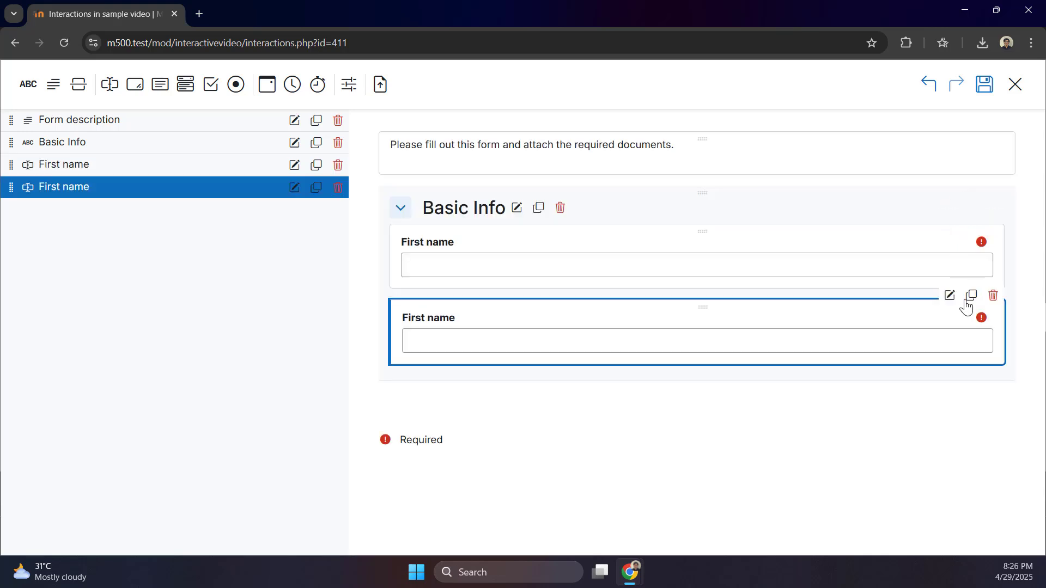
click(950, 297)
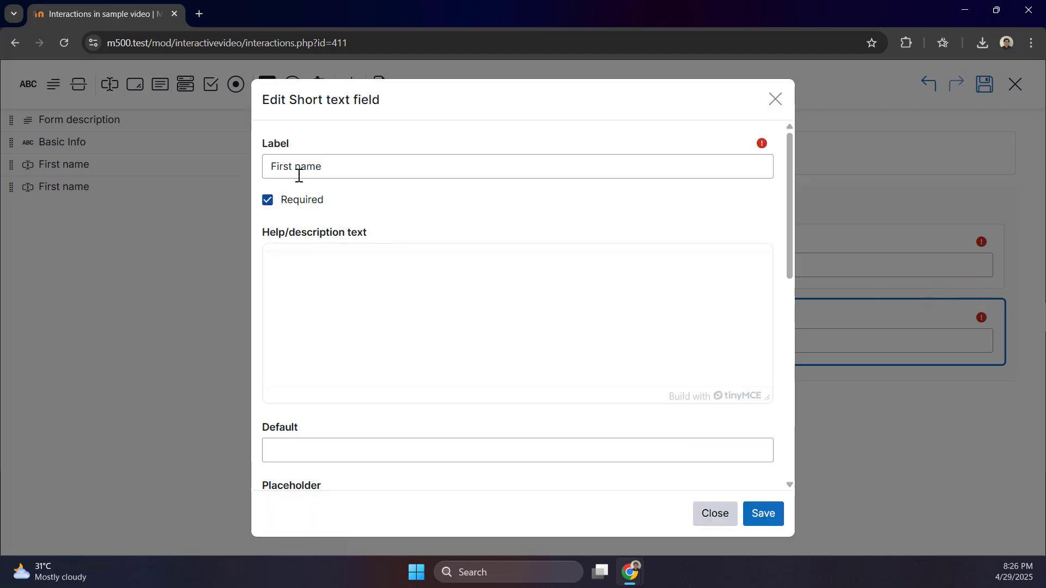
click(290, 164)
double_click(290, 165)
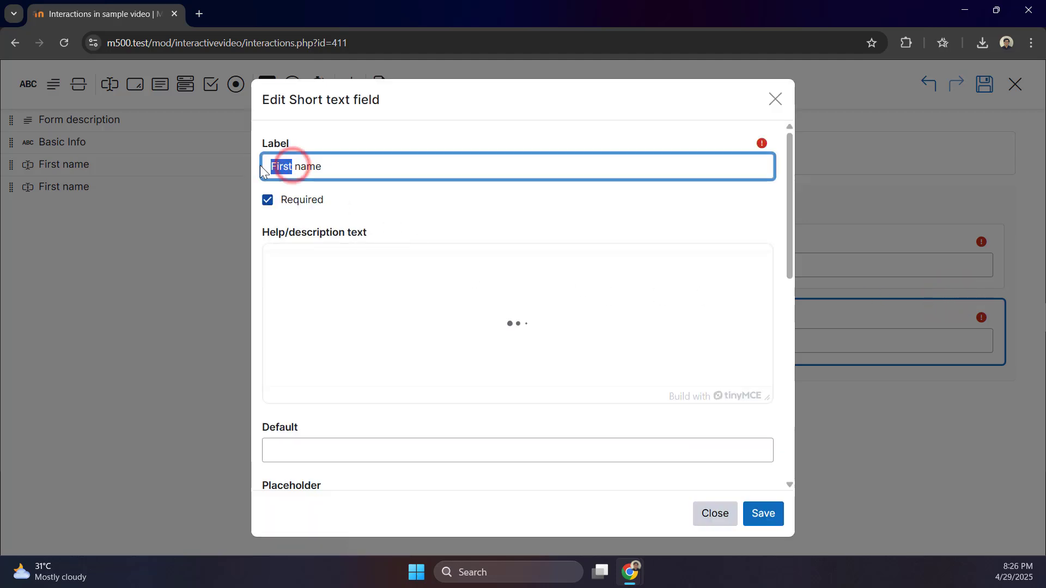
text(Last)
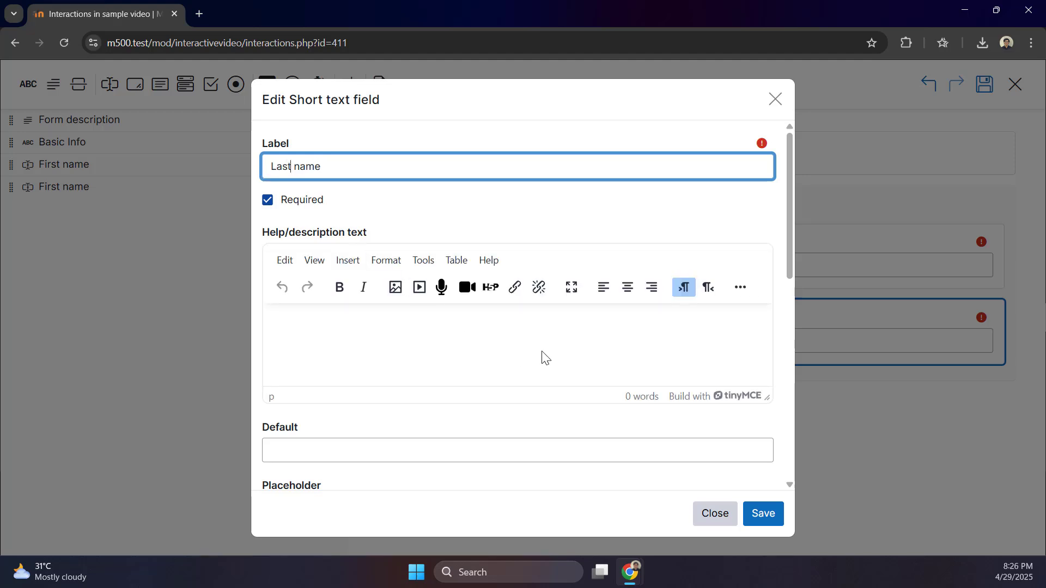
scroll(544, 357, down, 10)
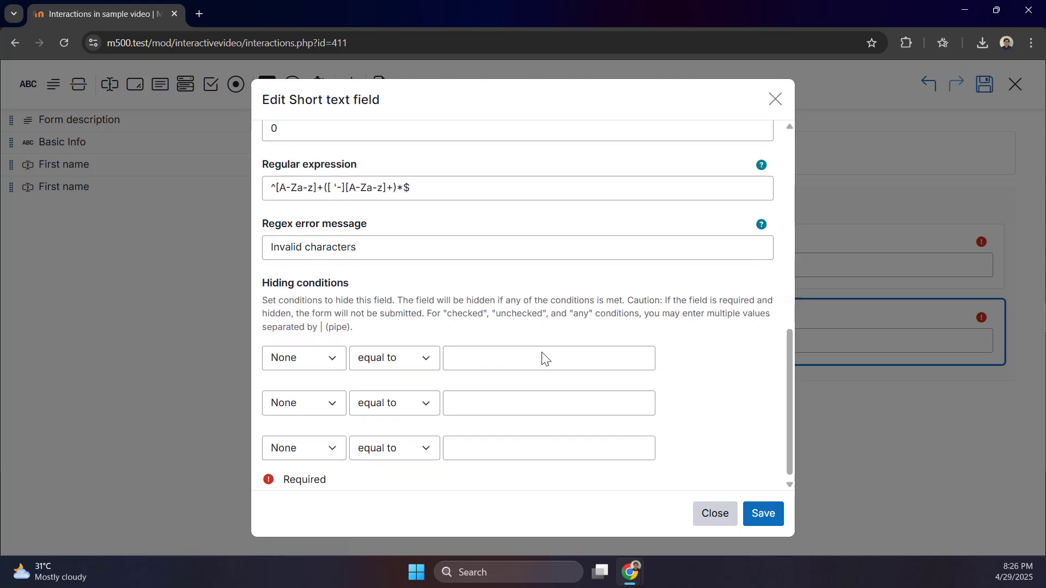
click(760, 515)
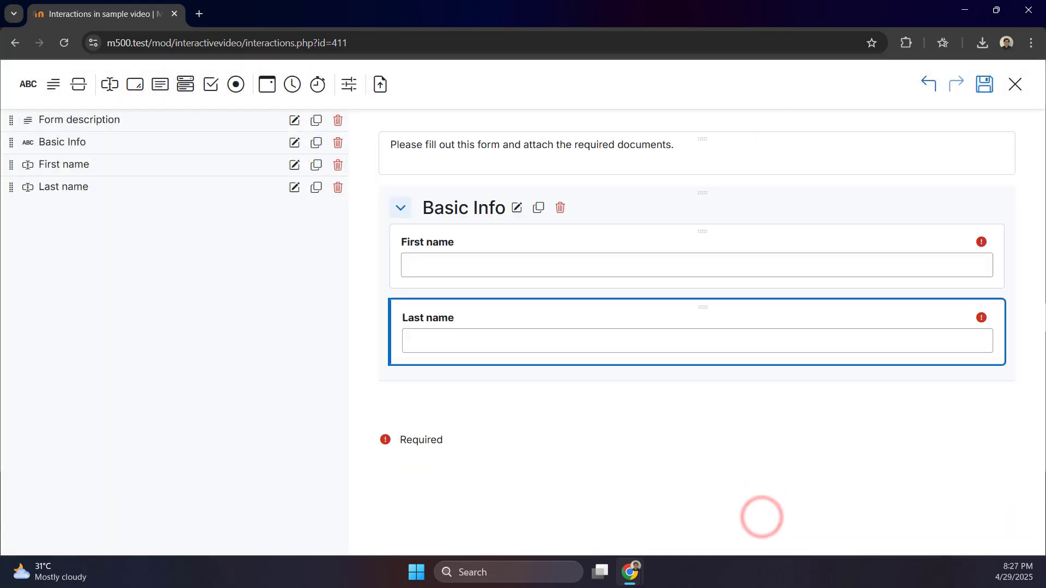
Try reordering the Last name field and the form description around the Basic Info section, and put both back in their original places
drag(705, 311, 700, 250)
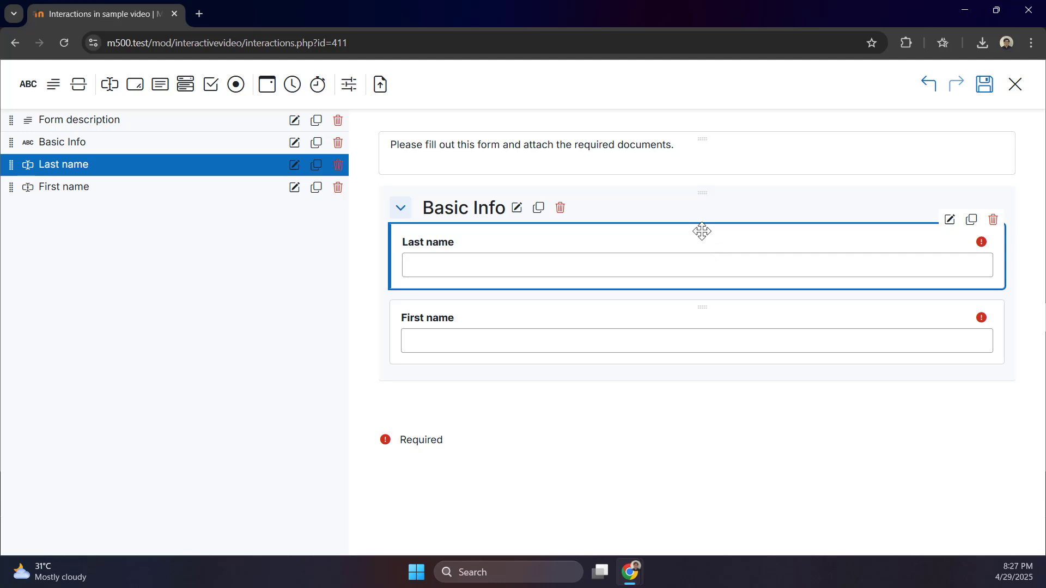
drag(701, 231, 719, 360)
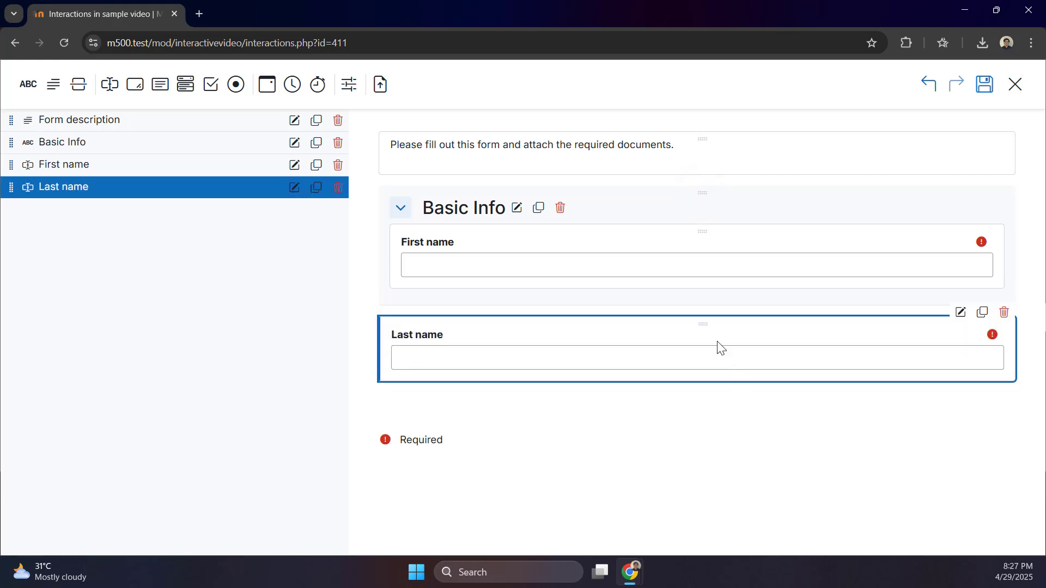
drag(700, 191, 760, 238)
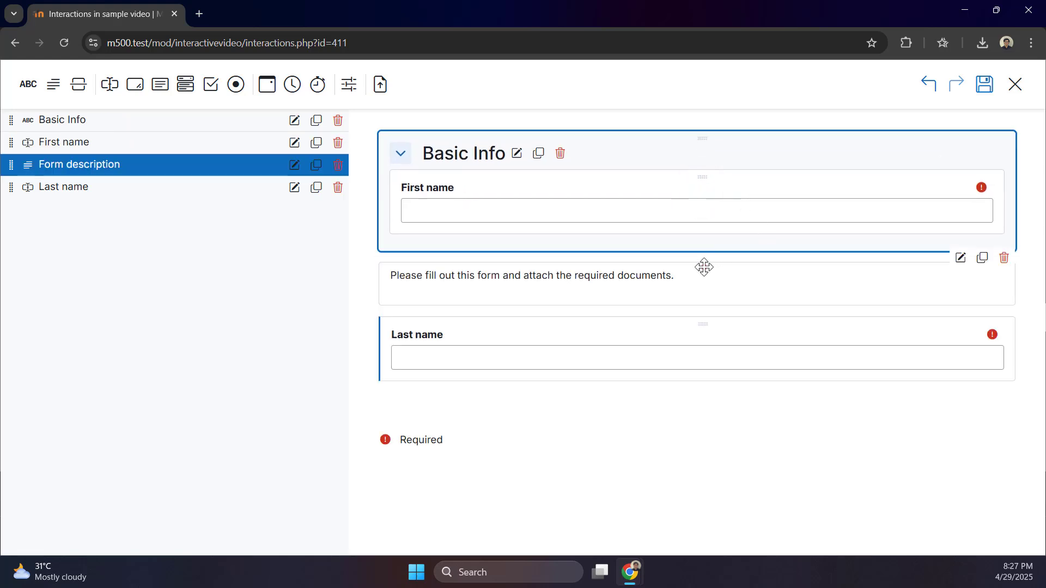
drag(703, 268, 698, 142)
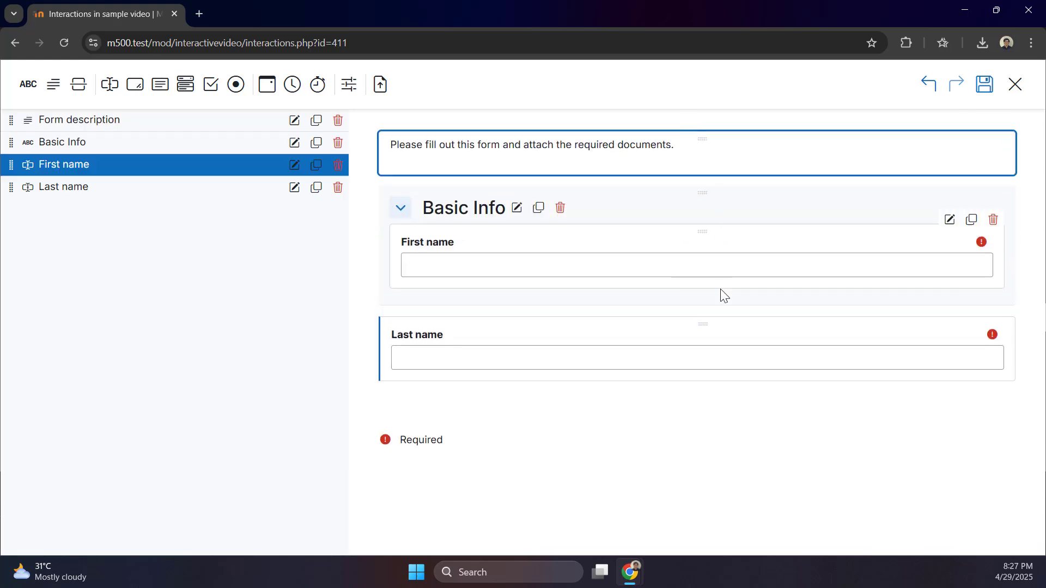
drag(708, 325, 725, 310)
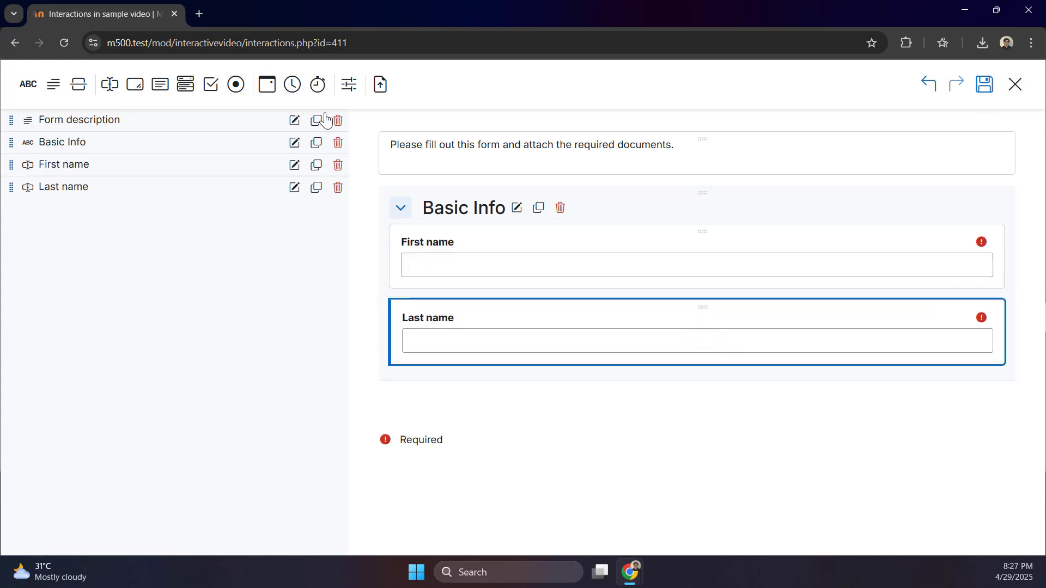
Start a new multiple choice field, label it "Gender" and make it required
click(239, 85)
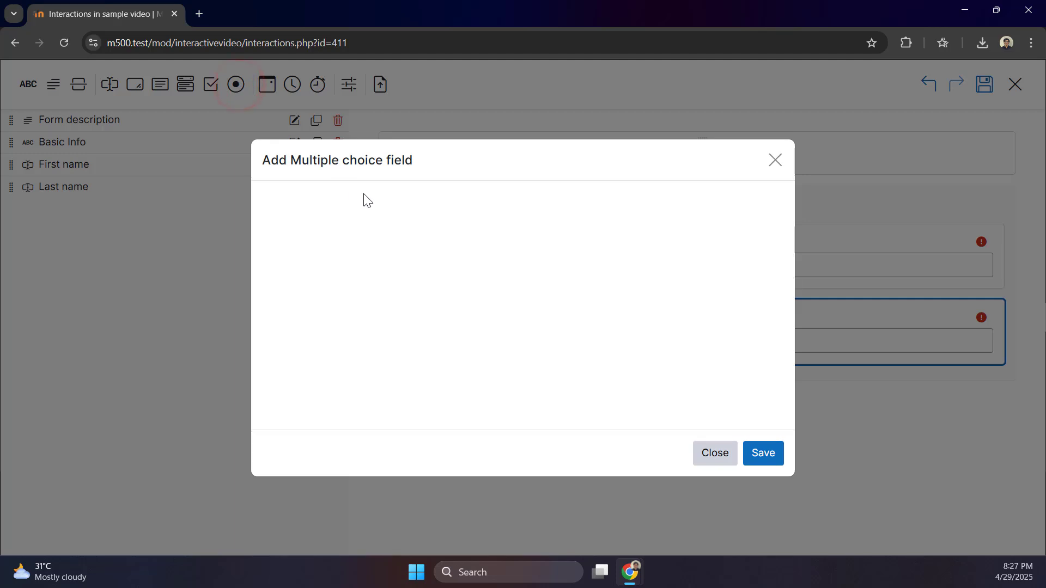
click(338, 166)
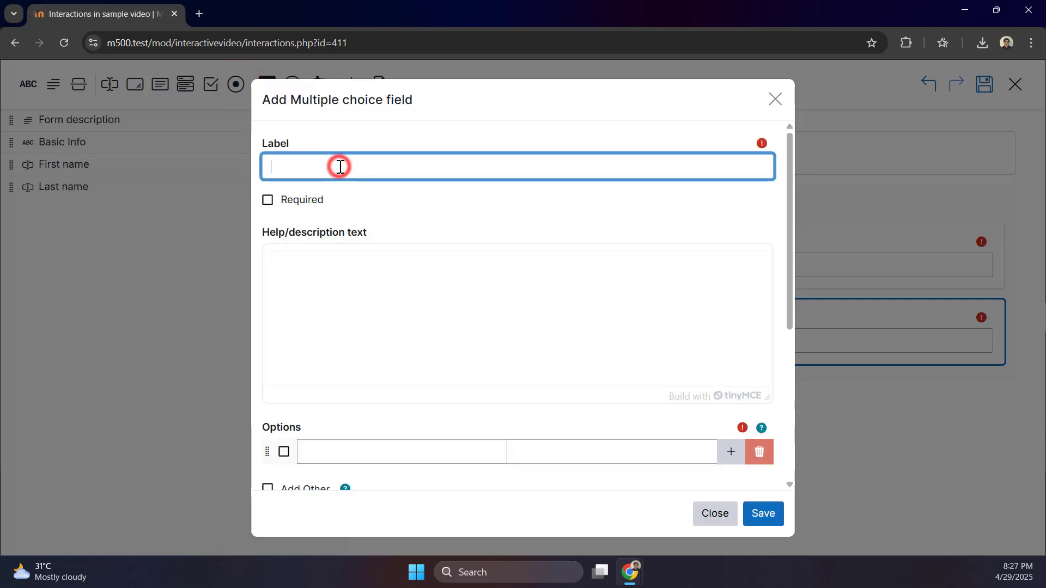
text(Gender)
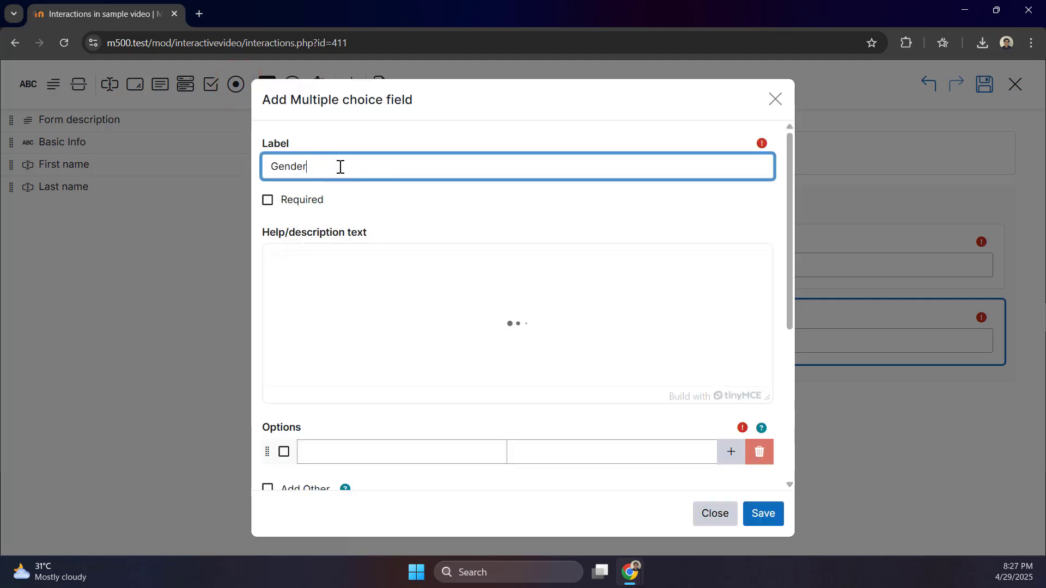
click(288, 202)
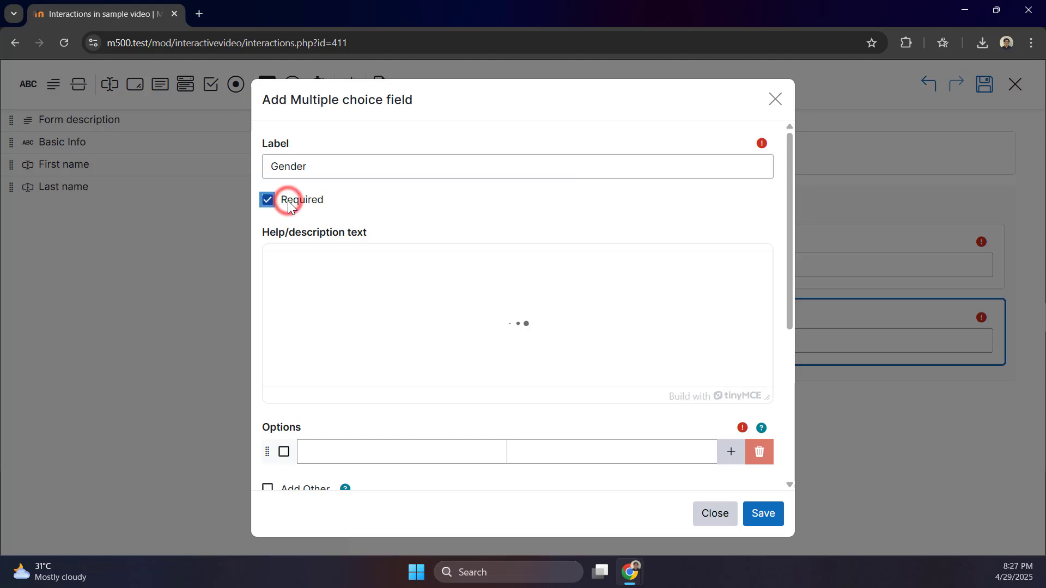
Define the first option of the Gender field with "Male" in both of its text boxes
scroll(304, 210, down, 4)
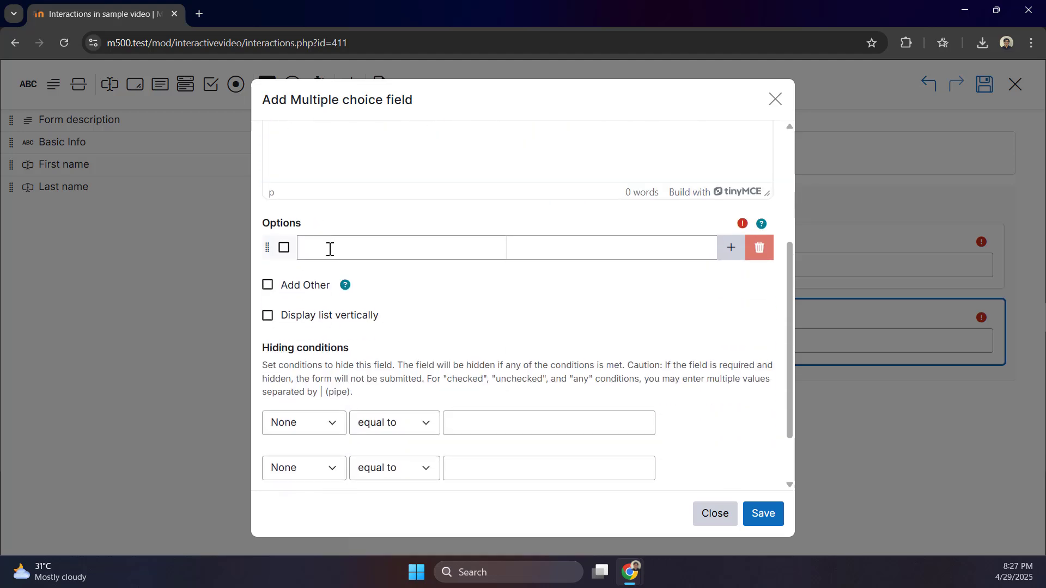
click(330, 250)
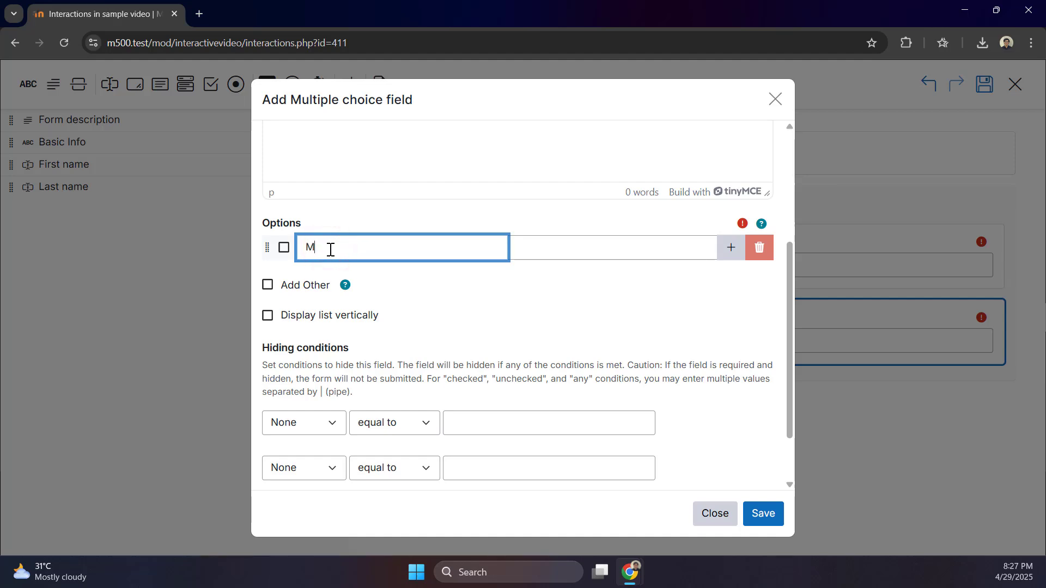
key(Tab)
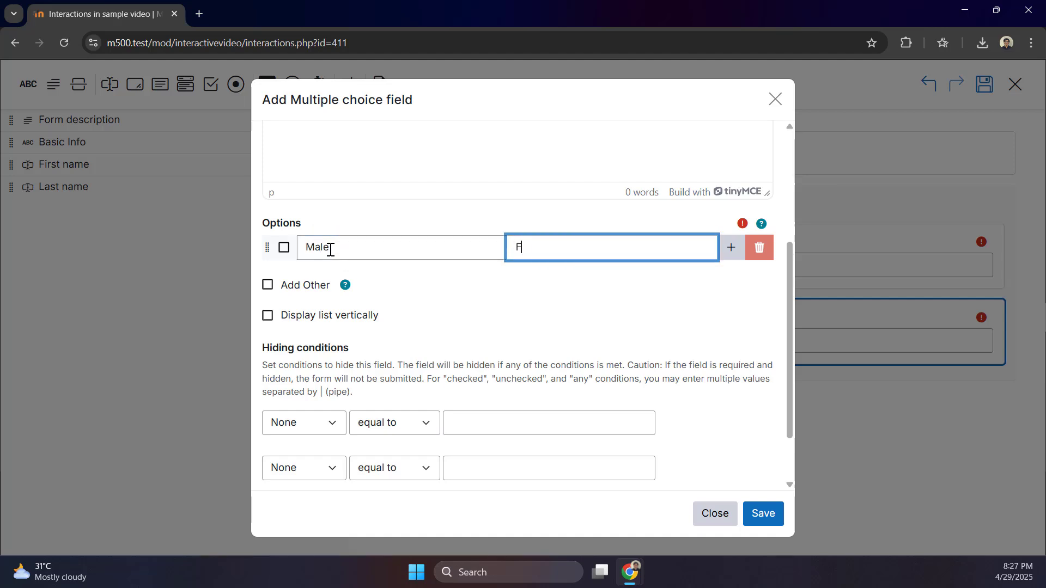
text(a)
key(BackSpace)
Add "Female" and "Prefer not to respond" as further options of the Gender field, using the same text in both boxes of each
click(731, 248)
click(362, 278)
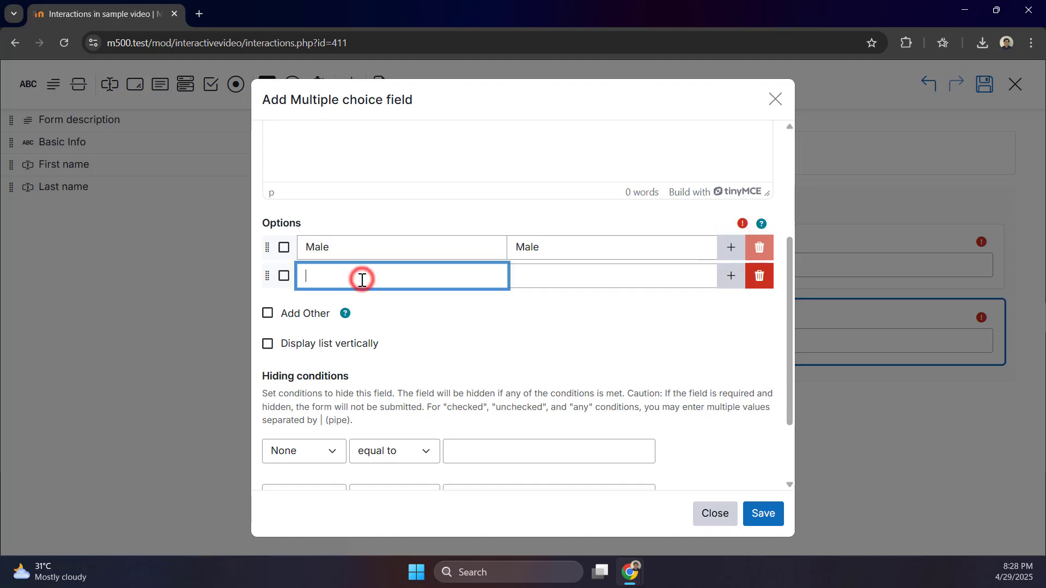
text(Female)
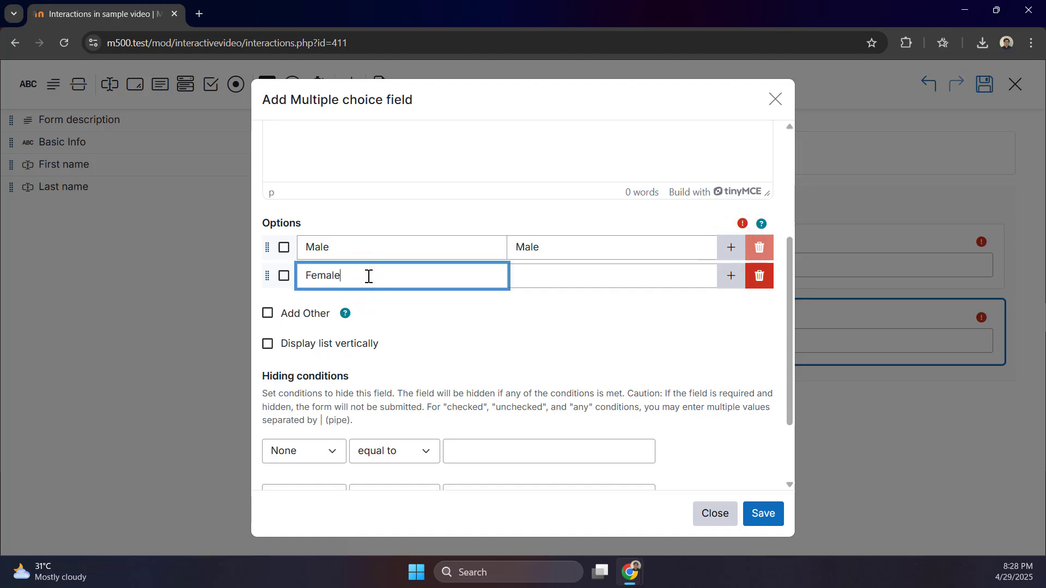
click(551, 278)
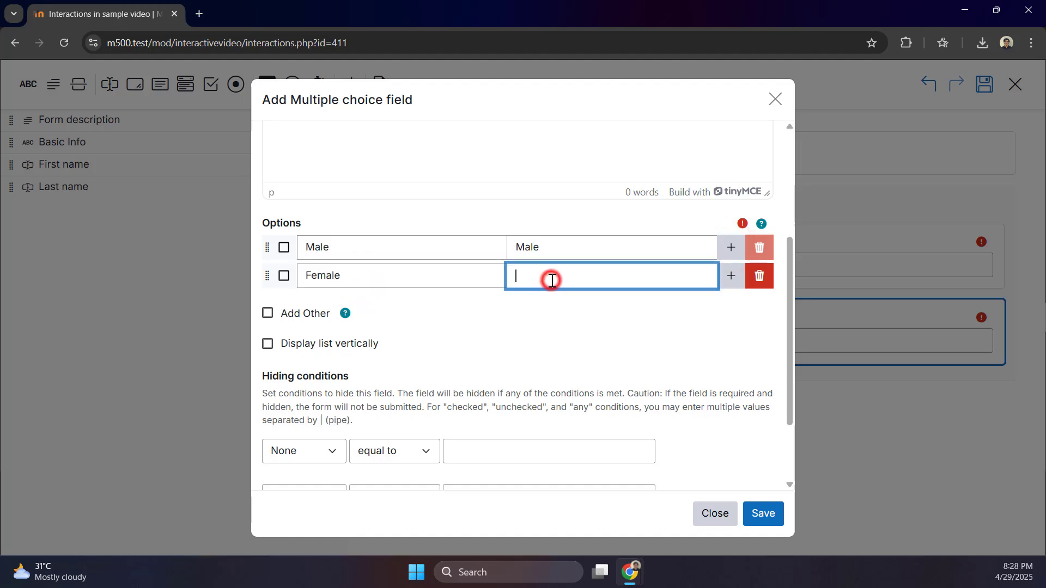
text(Female)
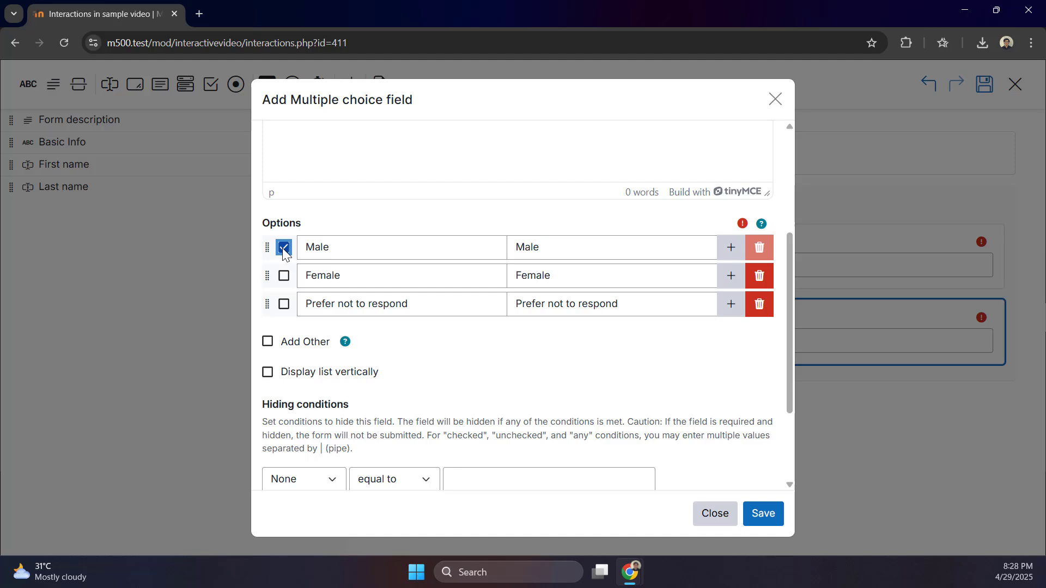
Move the Female option above Male and save the Gender field
drag(267, 275, 266, 242)
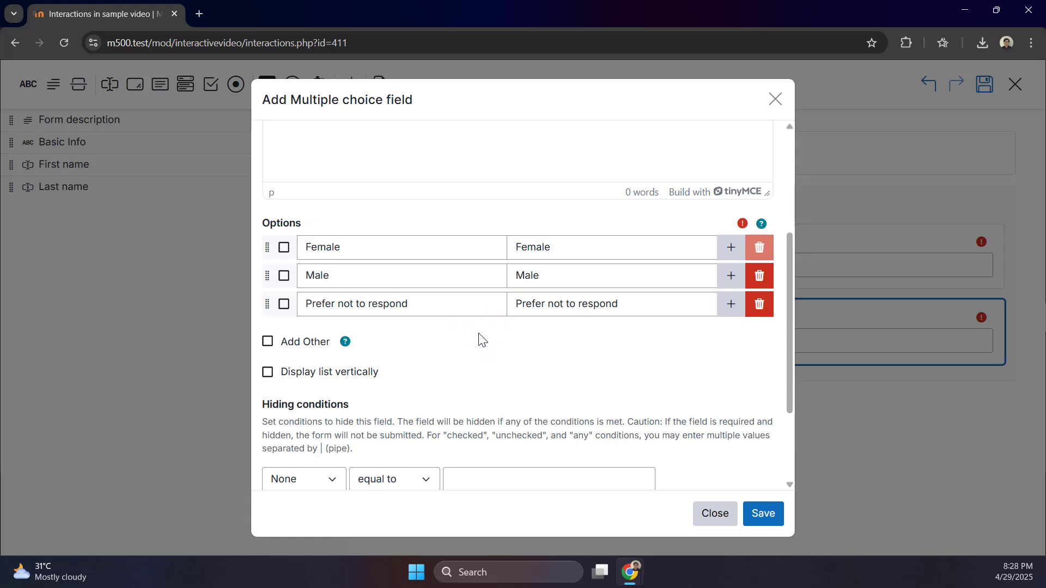
scroll(478, 335, down, 1)
click(764, 517)
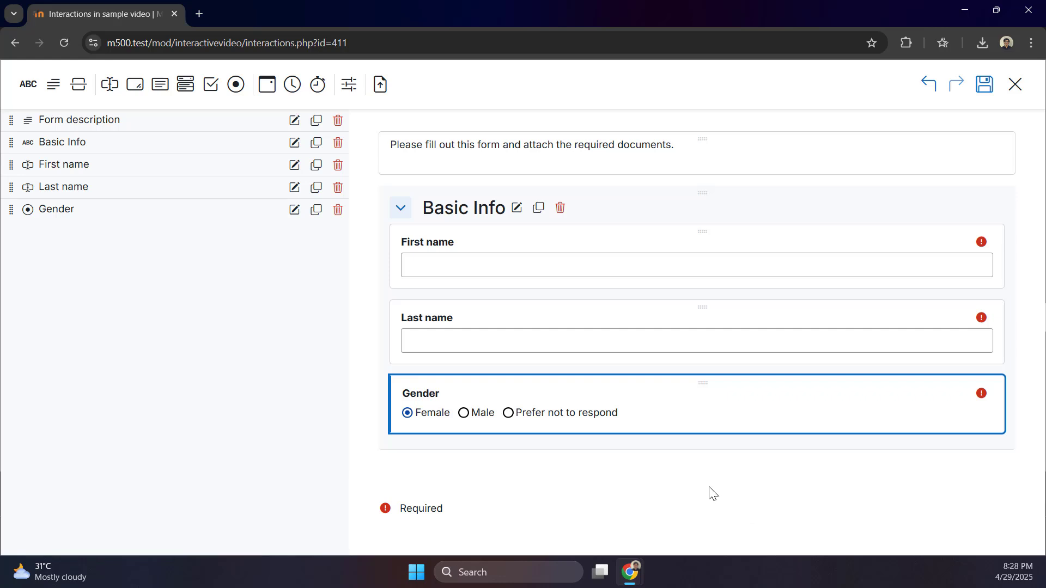
Start a new checkboxes field labelled "Interests" with the help text "Select exactly three areas of interest"
click(208, 84)
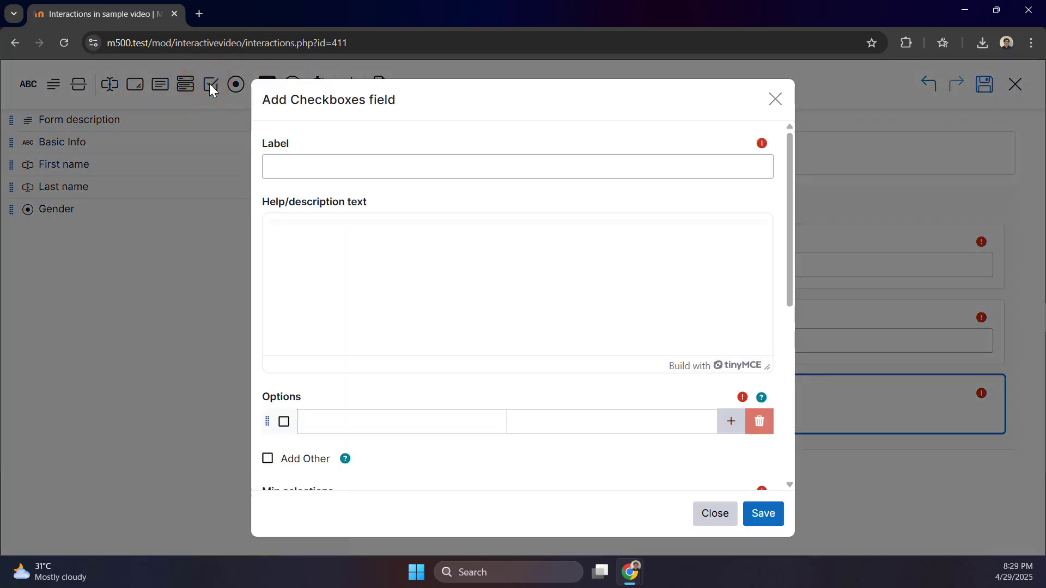
click(317, 173)
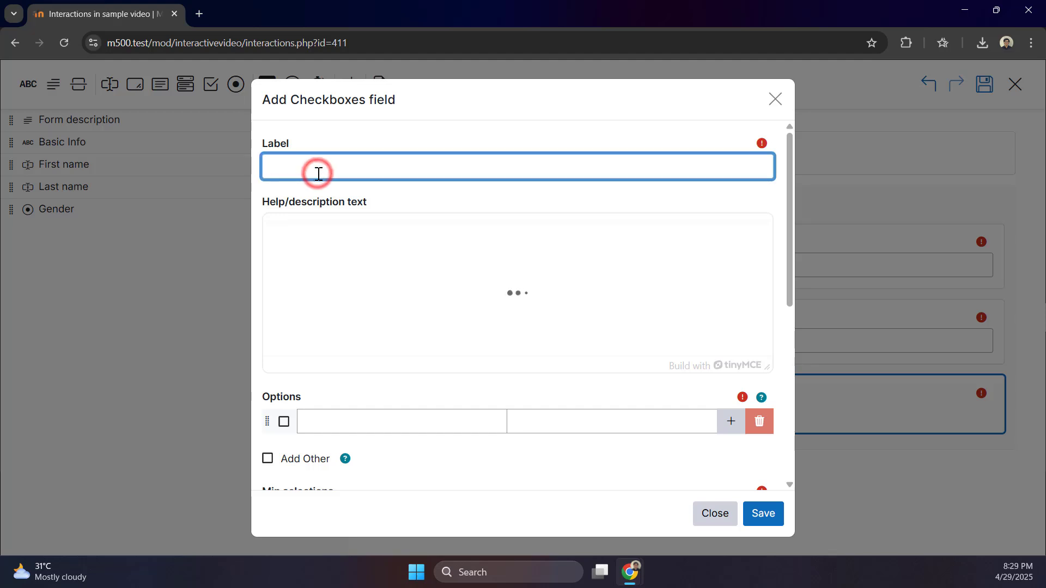
text(Interests)
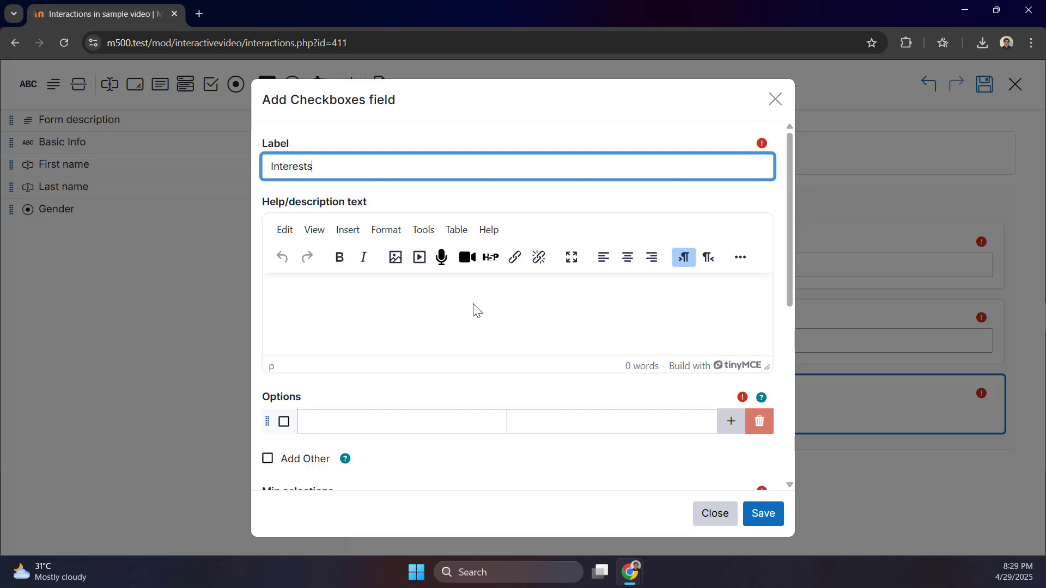
click(472, 299)
text(Select exactly three areas of interest)
Define the Interests options Sport, Science, E-learning, Travel and Business, with matching text in both boxes of each
scroll(472, 301, down, 1)
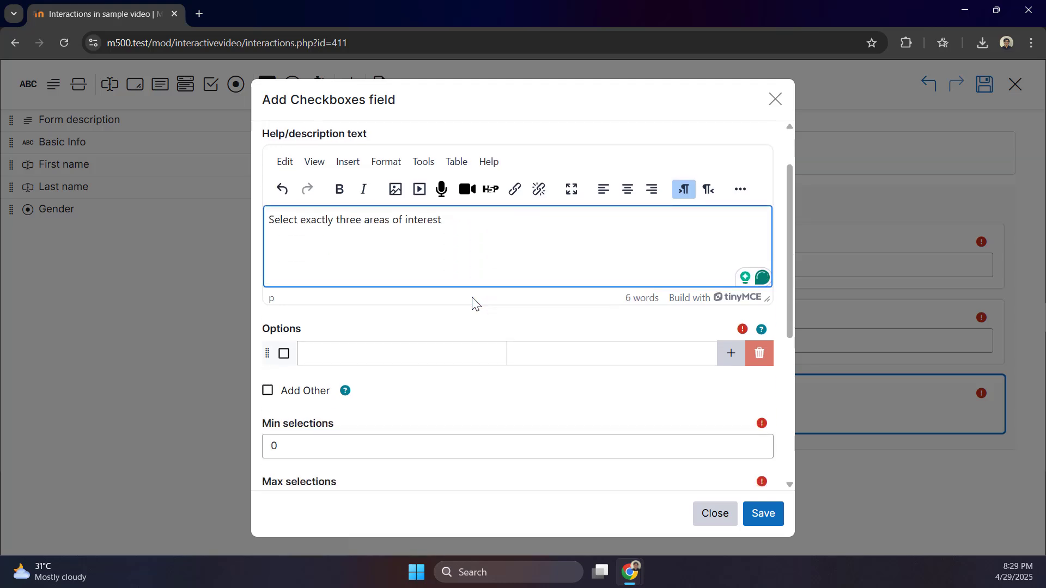
click(436, 355)
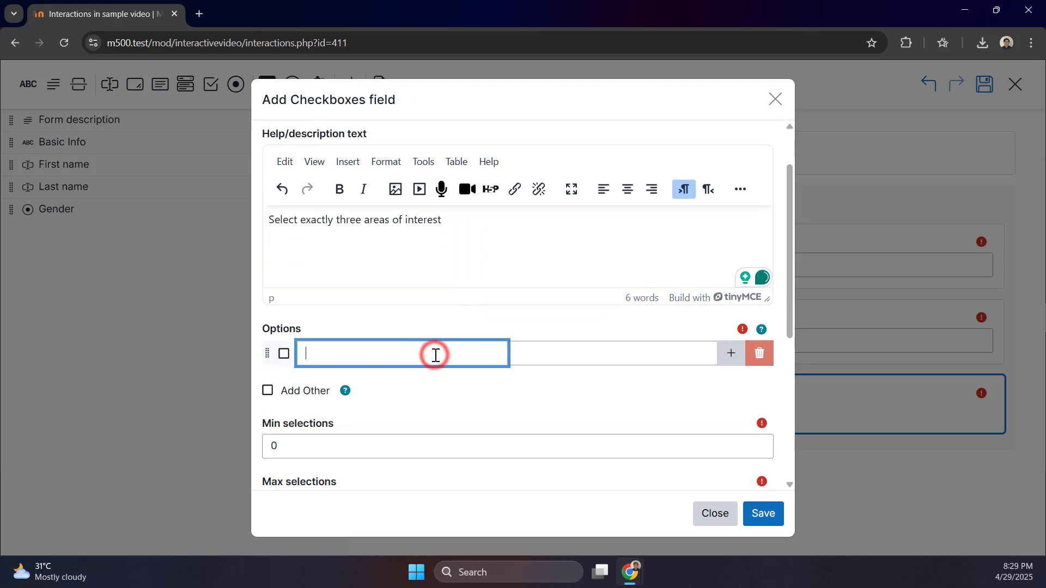
text(Sport)
key(Tab)
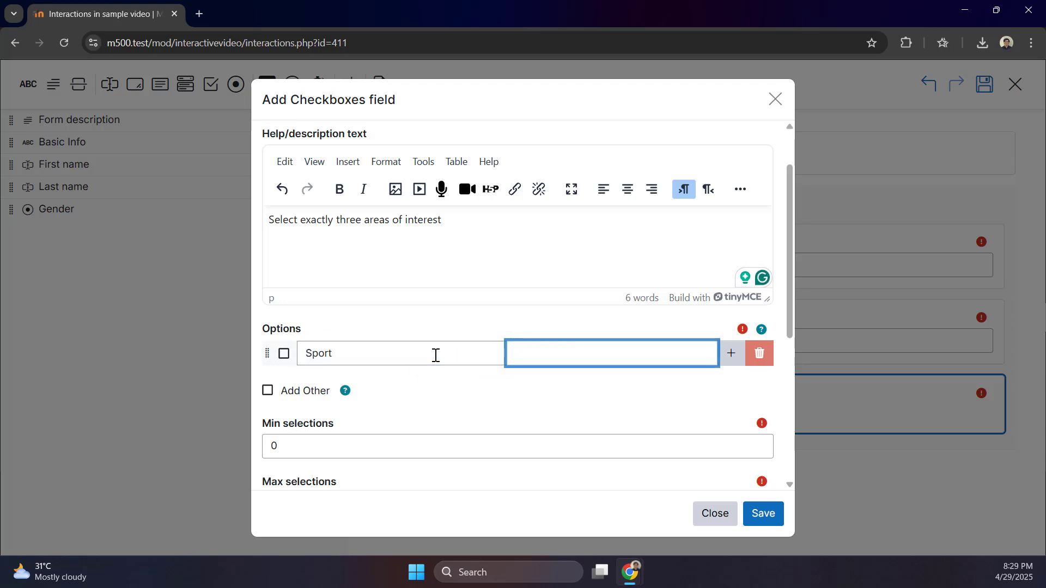
text(Sport)
key(Tab)
key(Return)
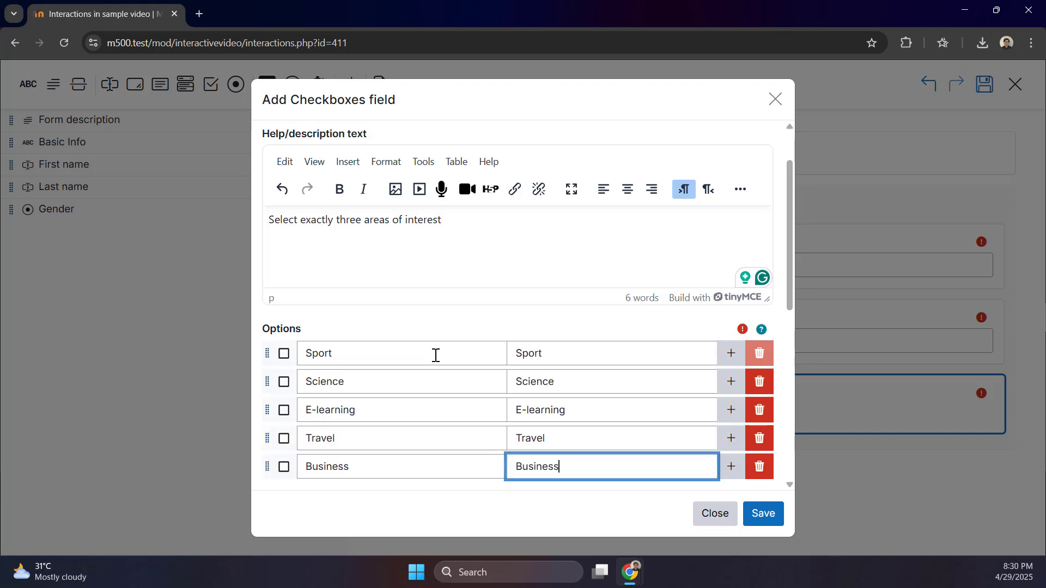
Add an Other option to the Interests field and set both the minimum and maximum selections to 3
scroll(436, 355, down, 4)
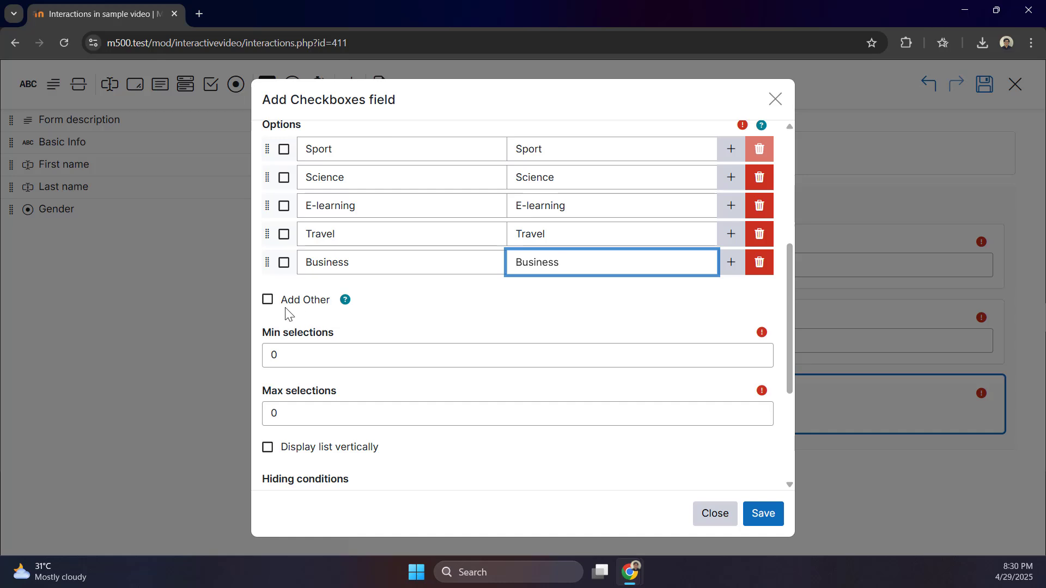
click(268, 299)
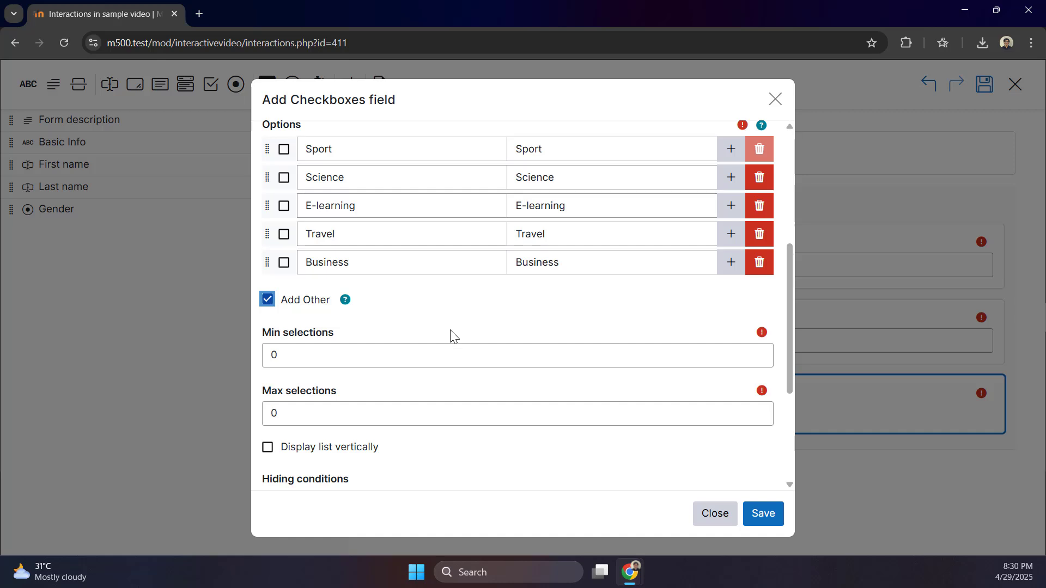
double_click(278, 355)
text(3)
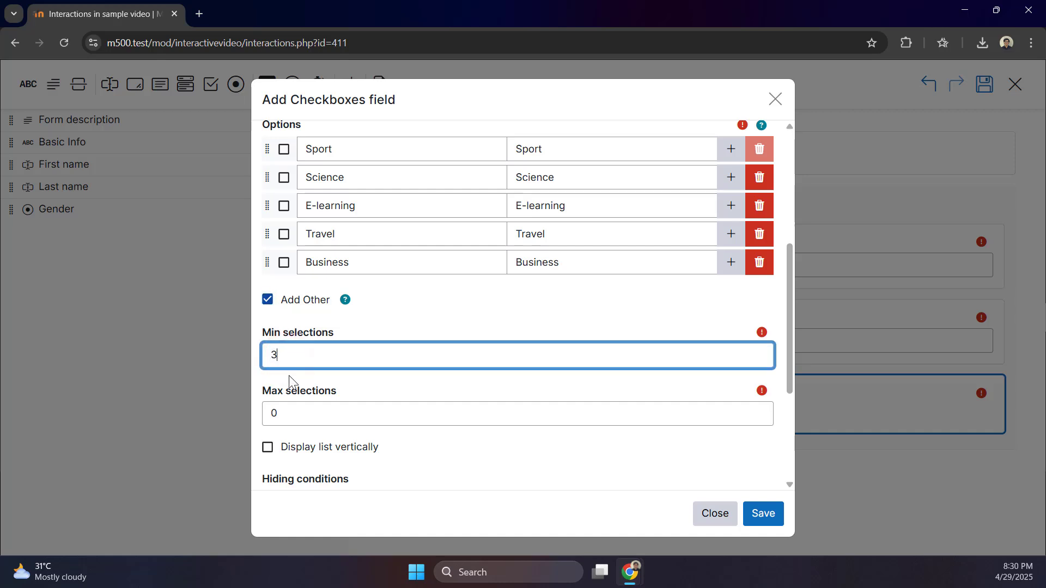
double_click(292, 413)
text(3)
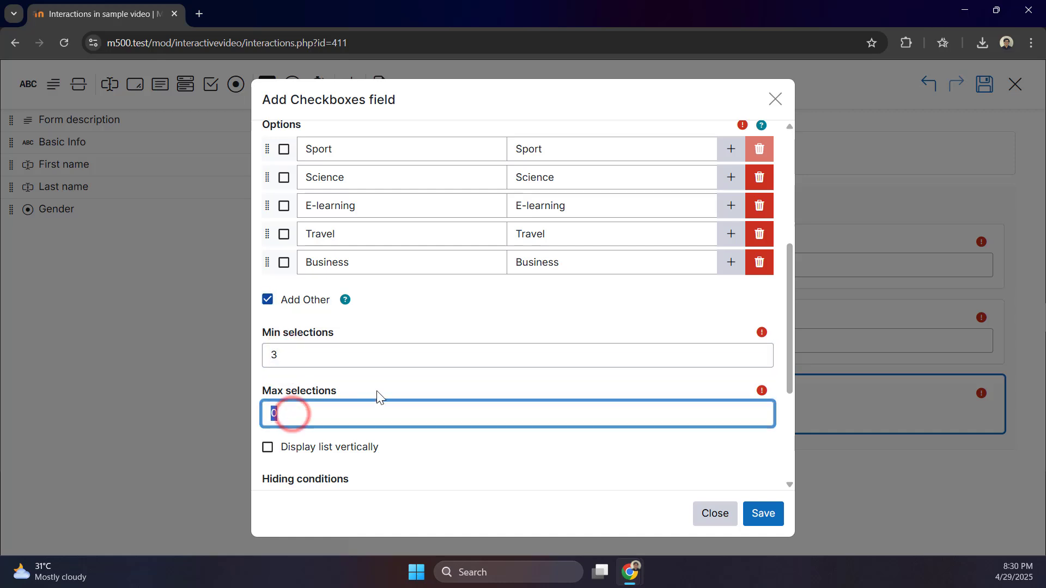
click(429, 381)
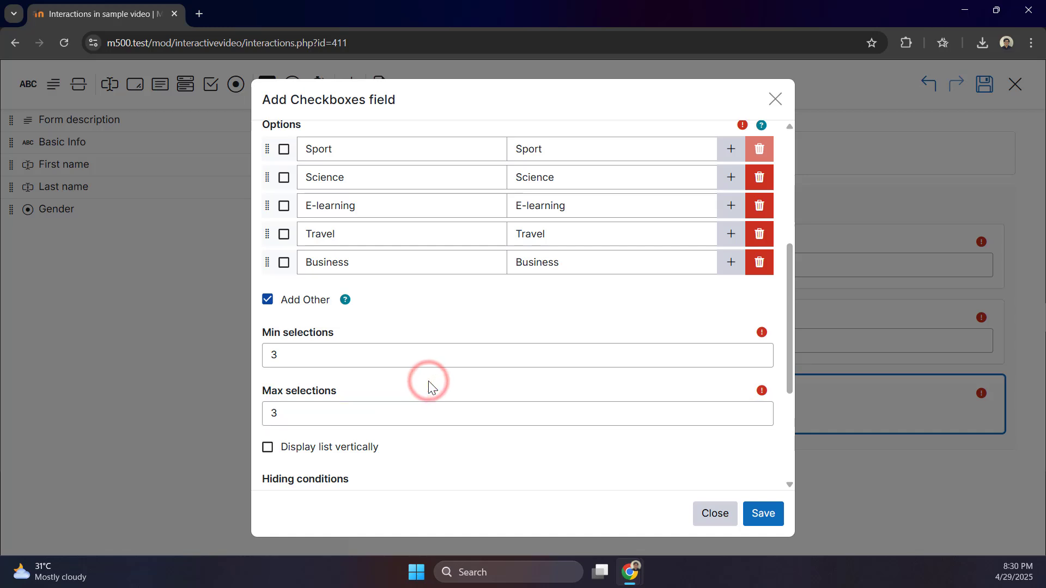
Make the Interests list display vertically and save the field
scroll(428, 384, down, 1)
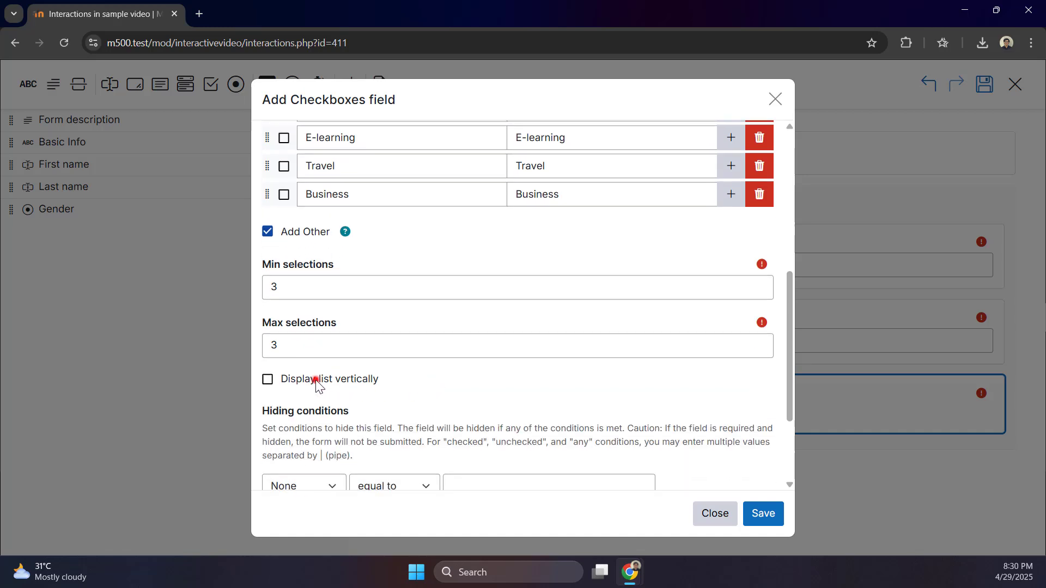
click(316, 383)
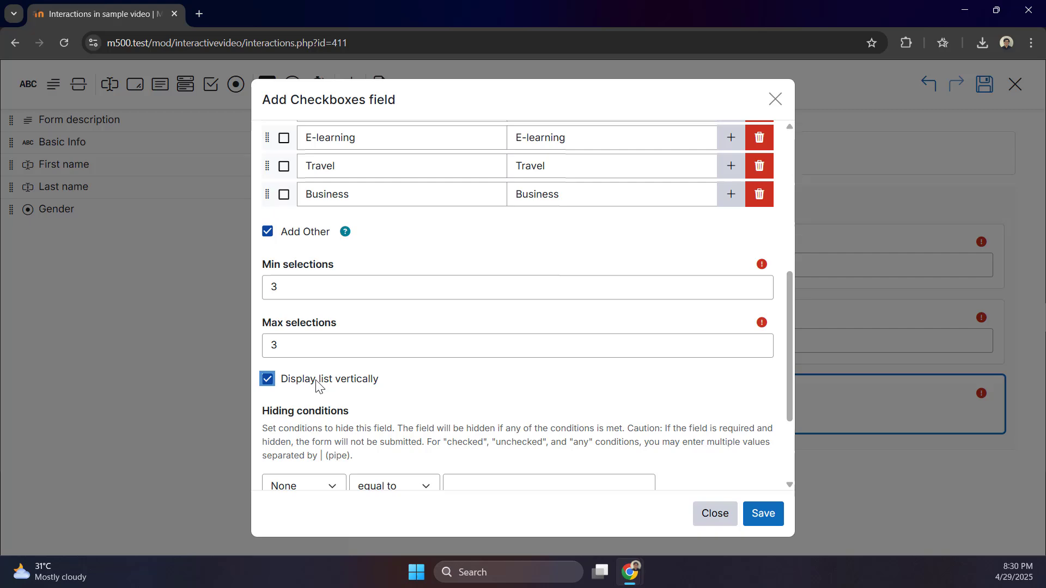
click(757, 520)
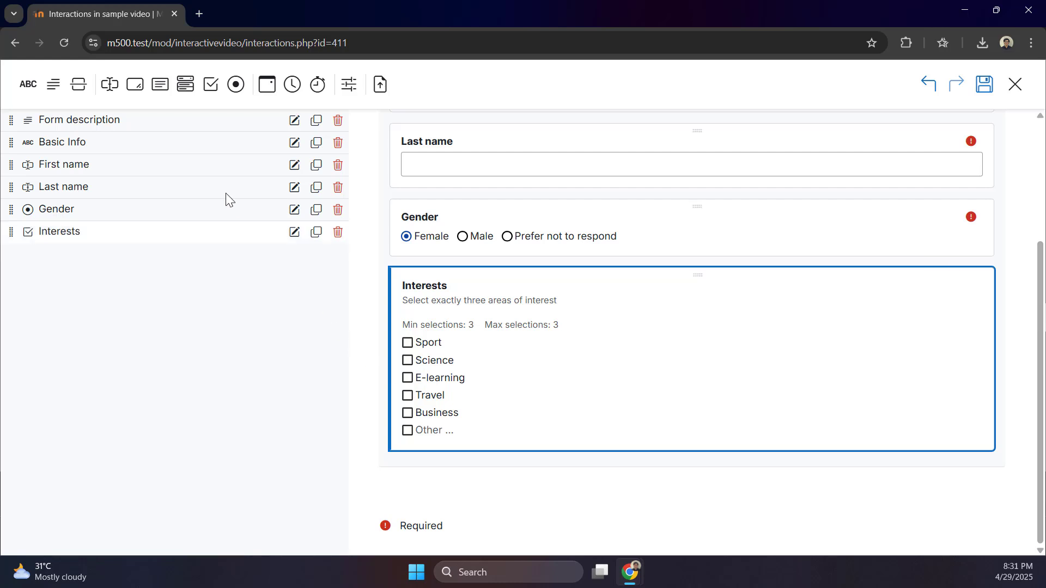
Start a new paragraph field labelled "What about e-learning are you interested in?"
click(139, 88)
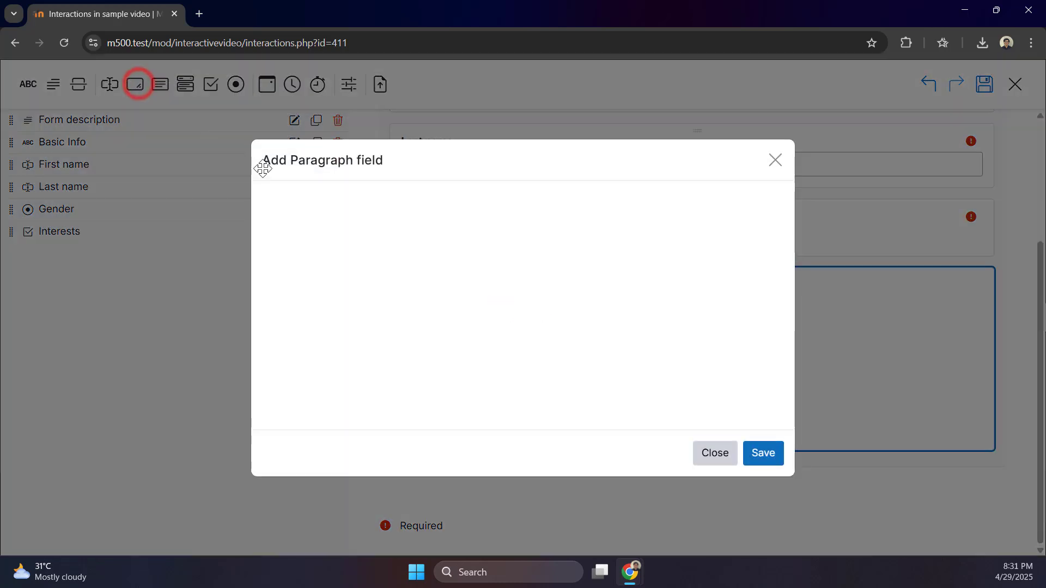
click(329, 165)
text(What about e-learning are you interested in?)
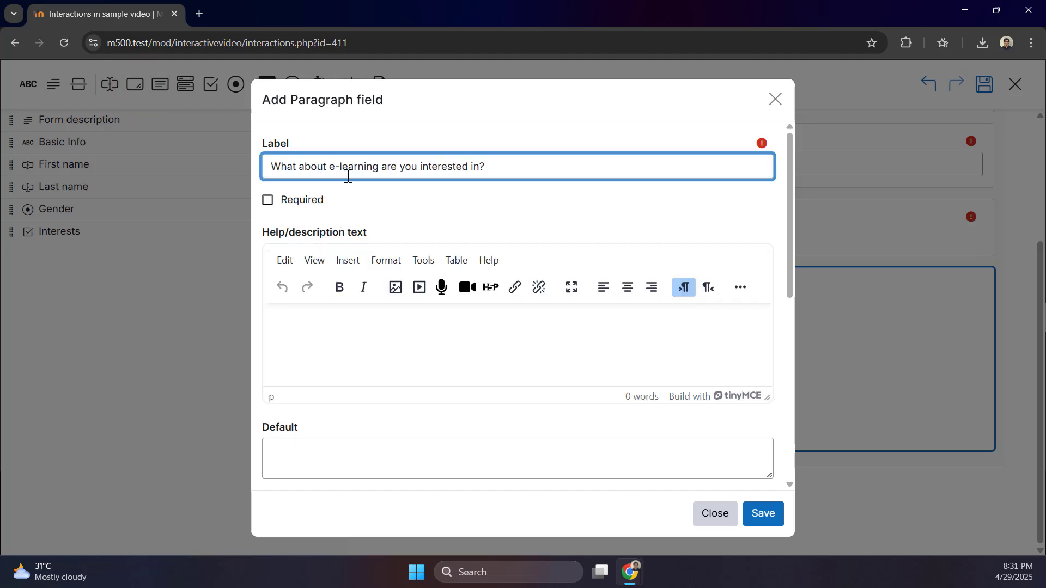
Set the paragraph field's first hiding condition to Interests unchecked "E-learning", and save the field
scroll(487, 213, down, 7)
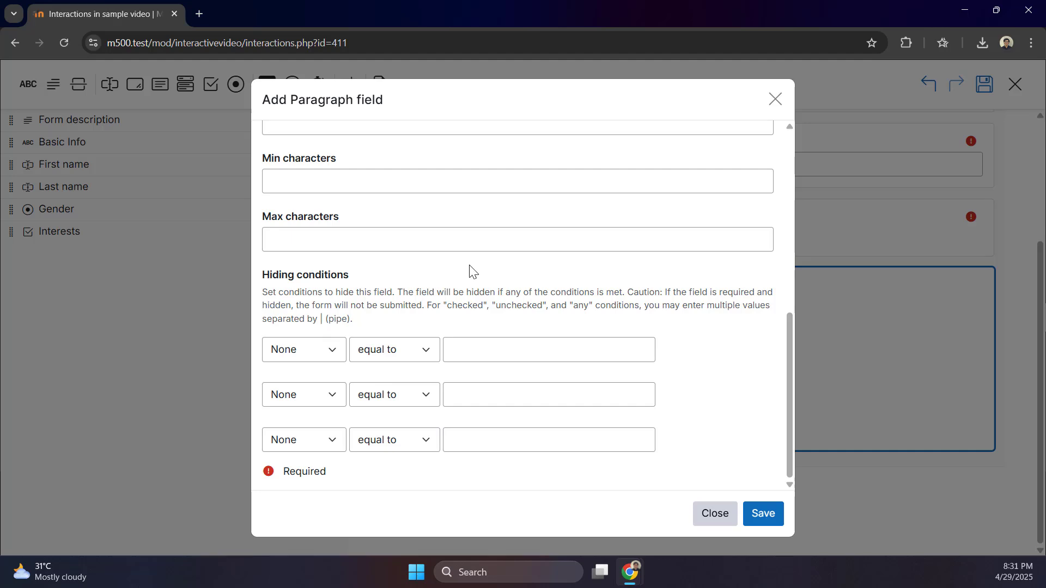
click(305, 349)
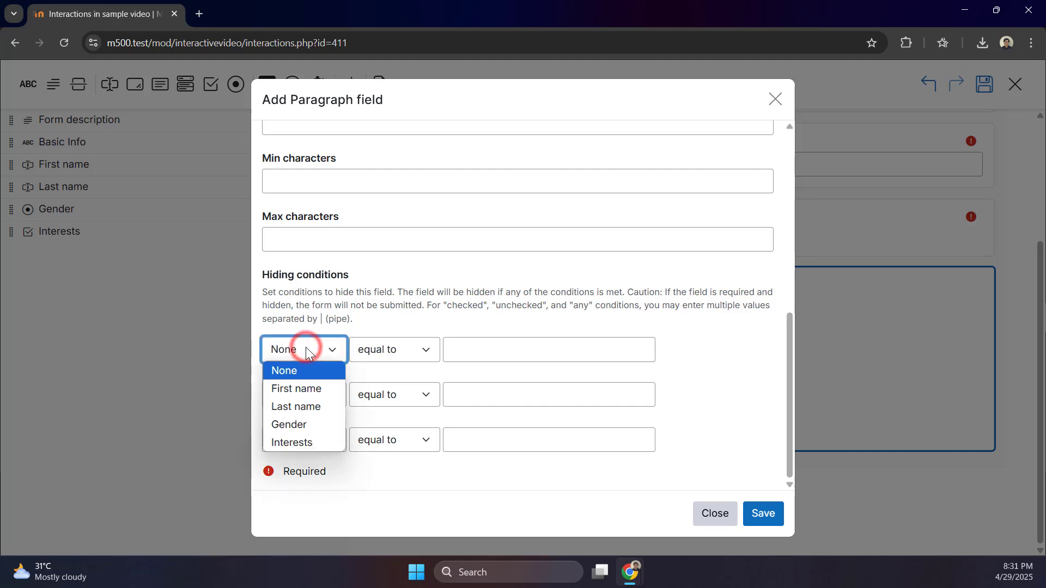
click(309, 443)
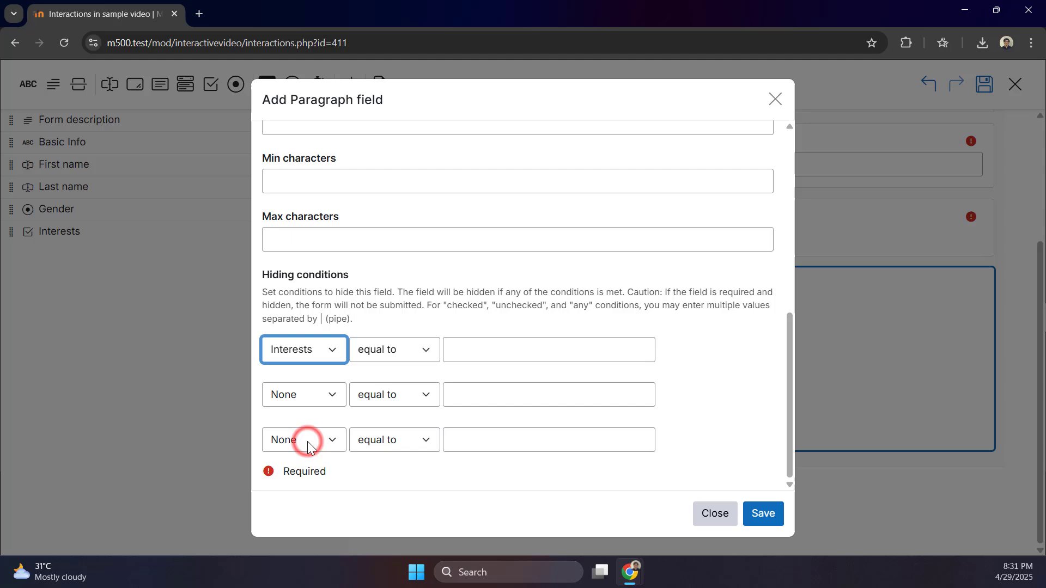
click(410, 355)
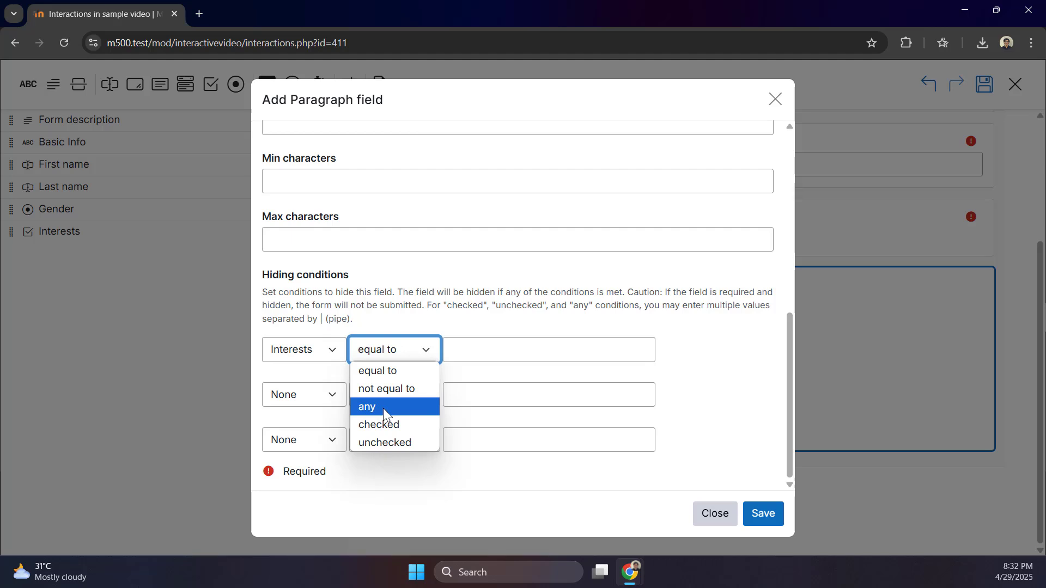
click(387, 443)
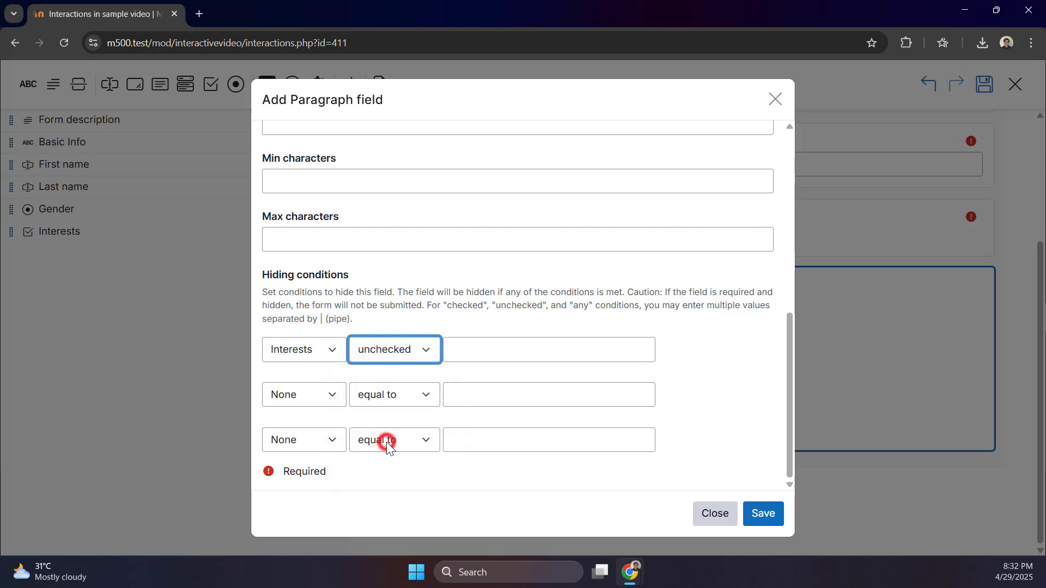
click(462, 351)
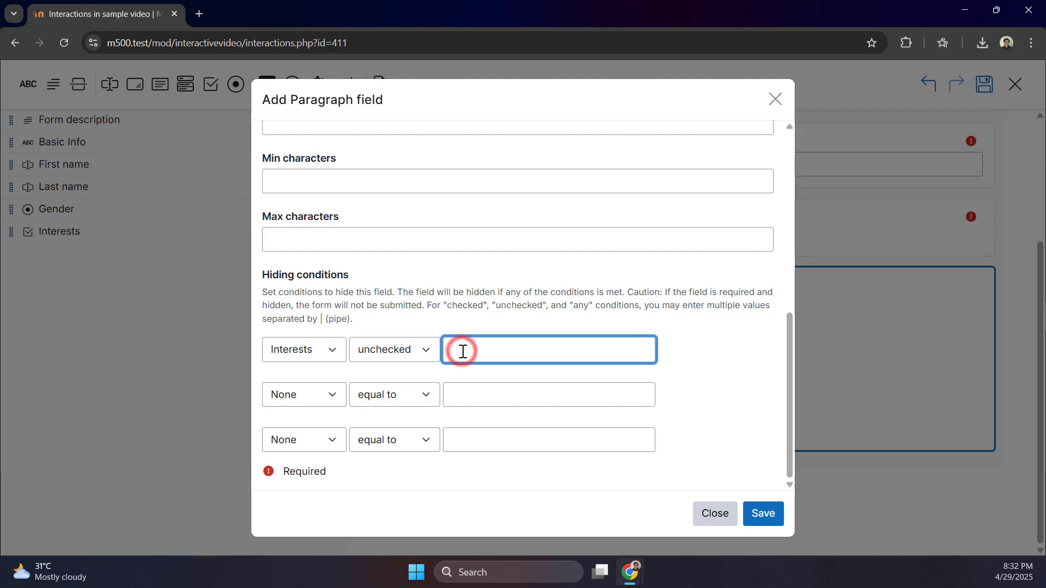
text(E-learning)
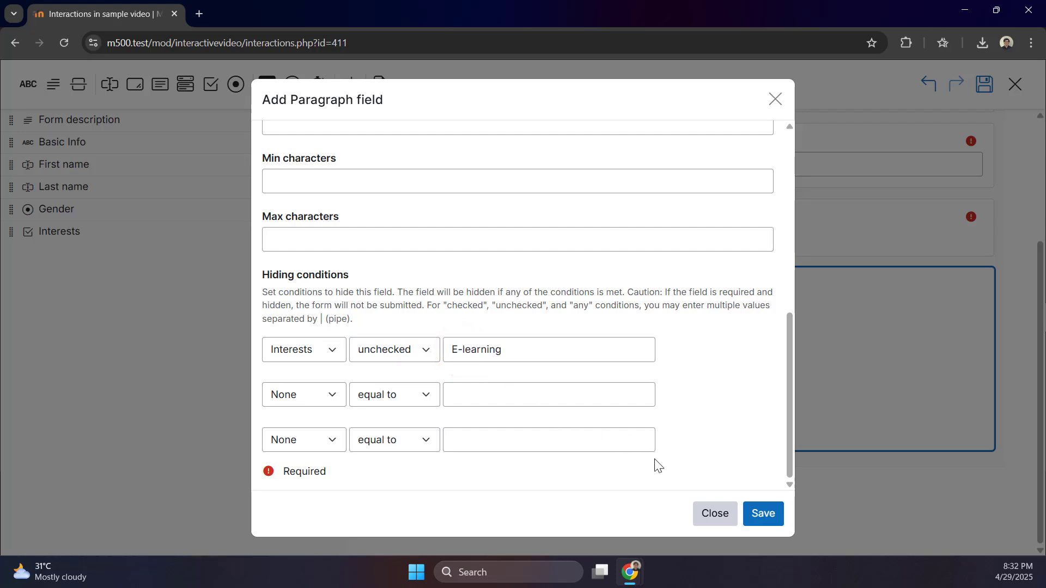
click(754, 520)
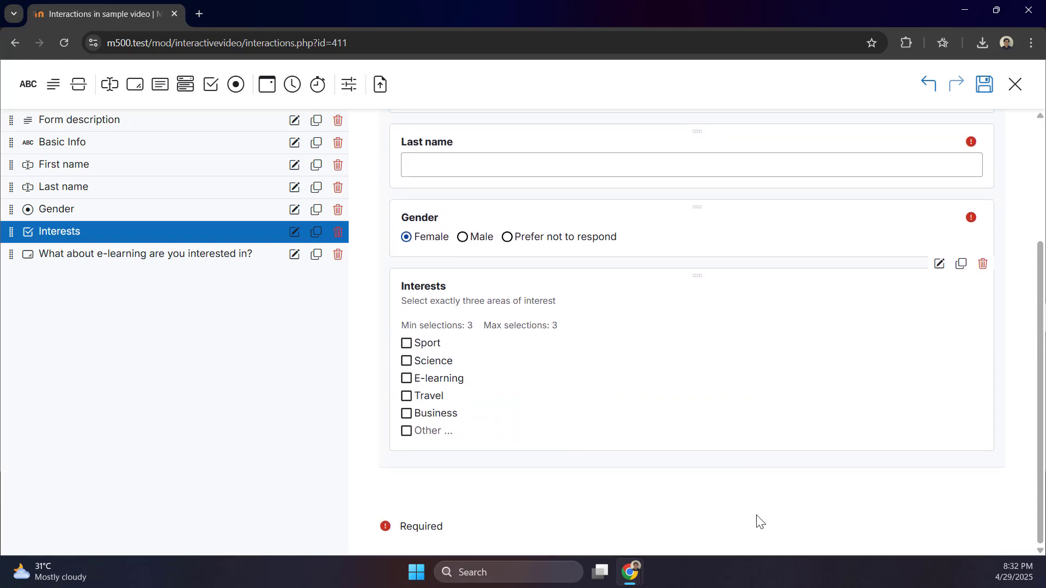
Test the hiding condition by toggling E-learning on, off and on again in the Interests preview
click(406, 378)
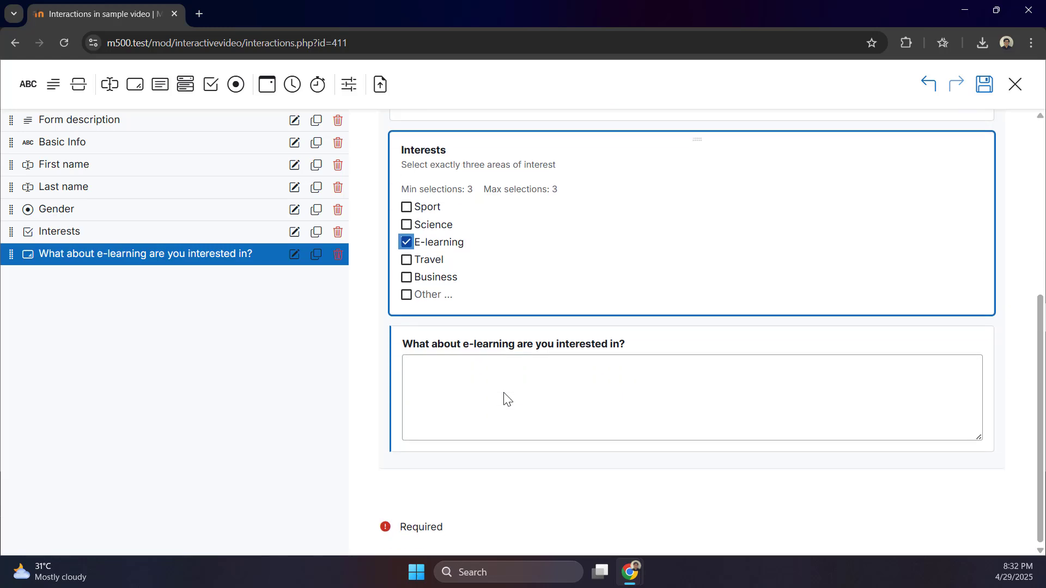
click(407, 241)
click(407, 378)
Start a file upload field labelled "Attachments" and make it required
click(433, 462)
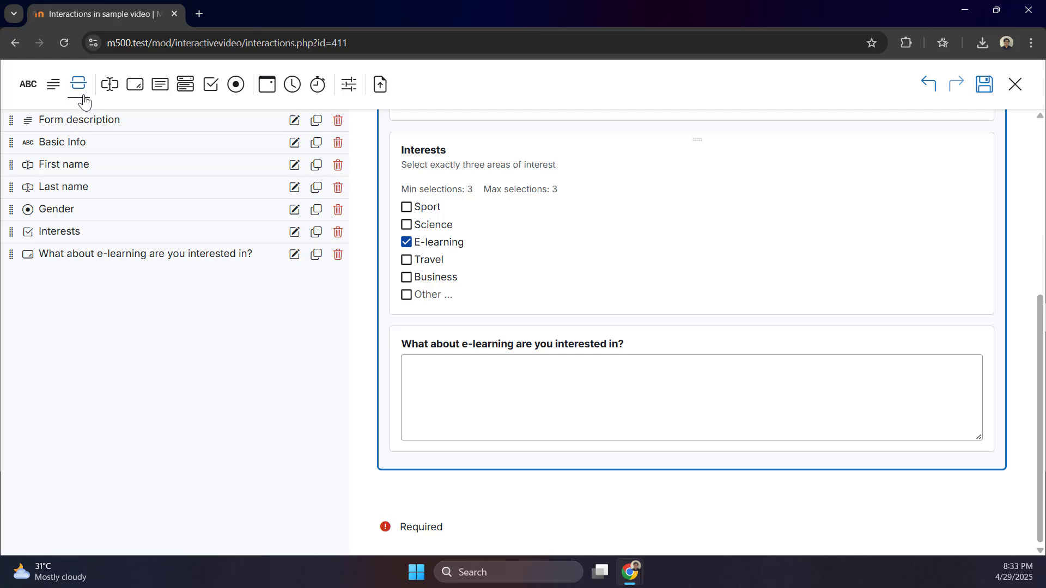
click(375, 90)
text(Attachments)
click(307, 201)
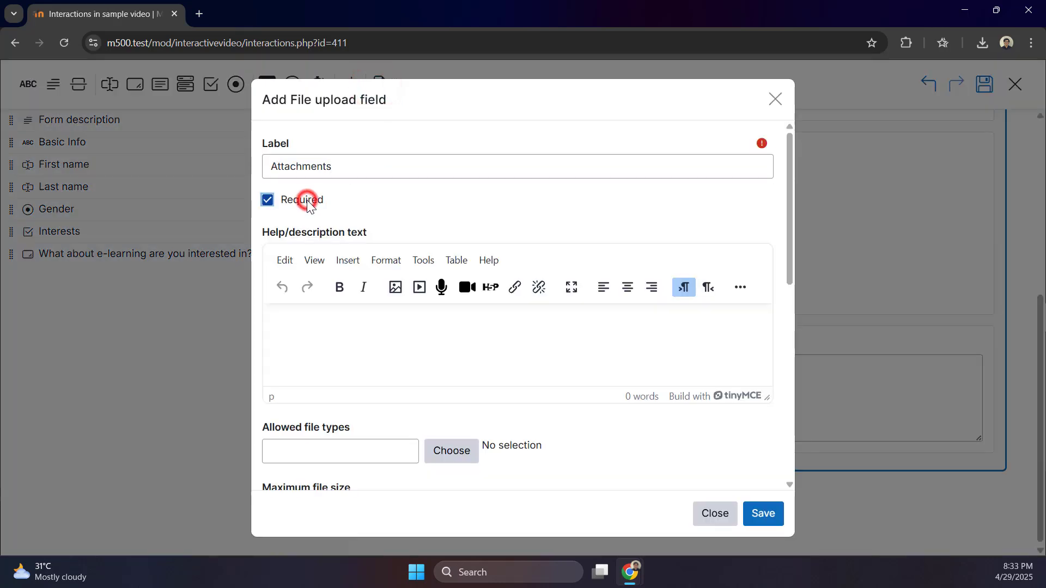
Enter the help text "Upload the following documents:" followed by "1. Personal Statement" and "2. Writing sample"
click(288, 319)
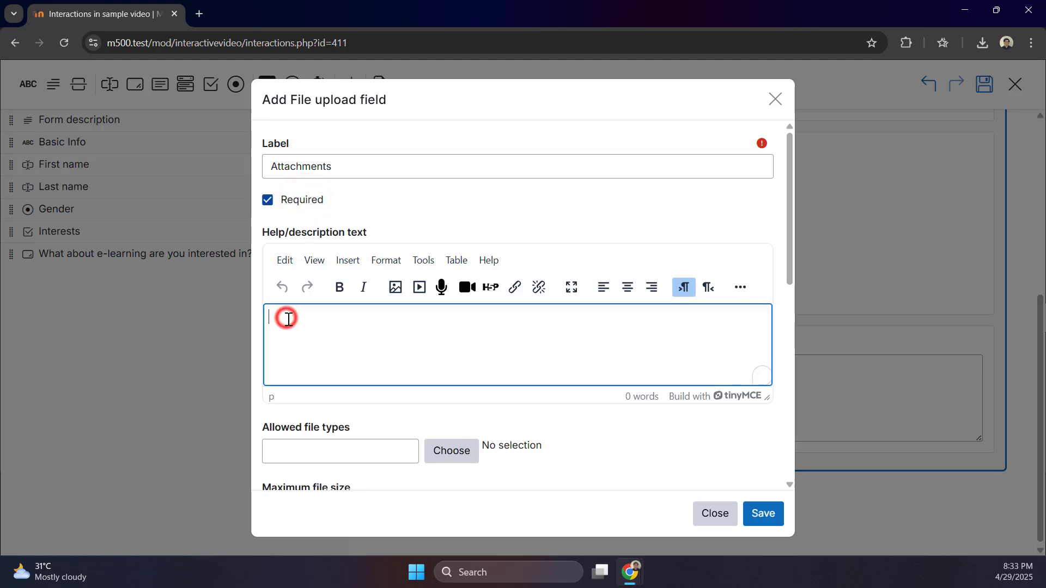
text(Upl)
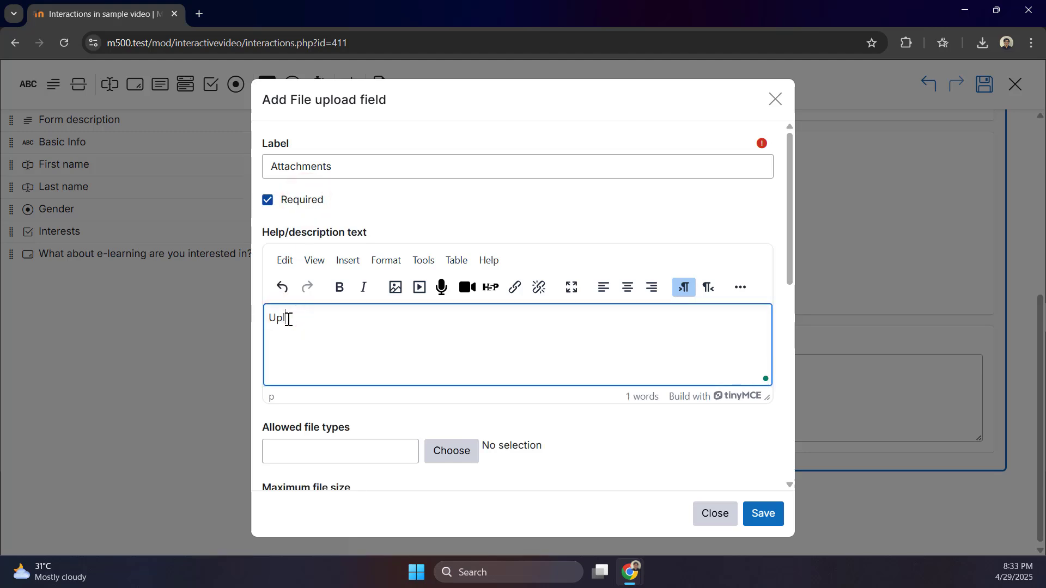
text(oad the follow)
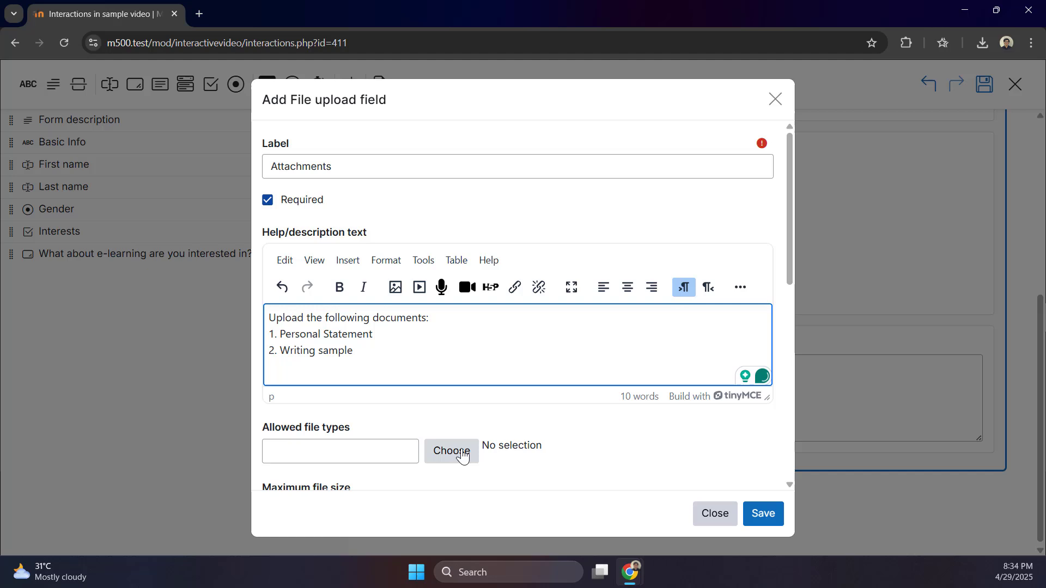
Restrict the allowed file types to PDF document (.pdf) and Word 2007 document (.docx), and save the selection
click(462, 451)
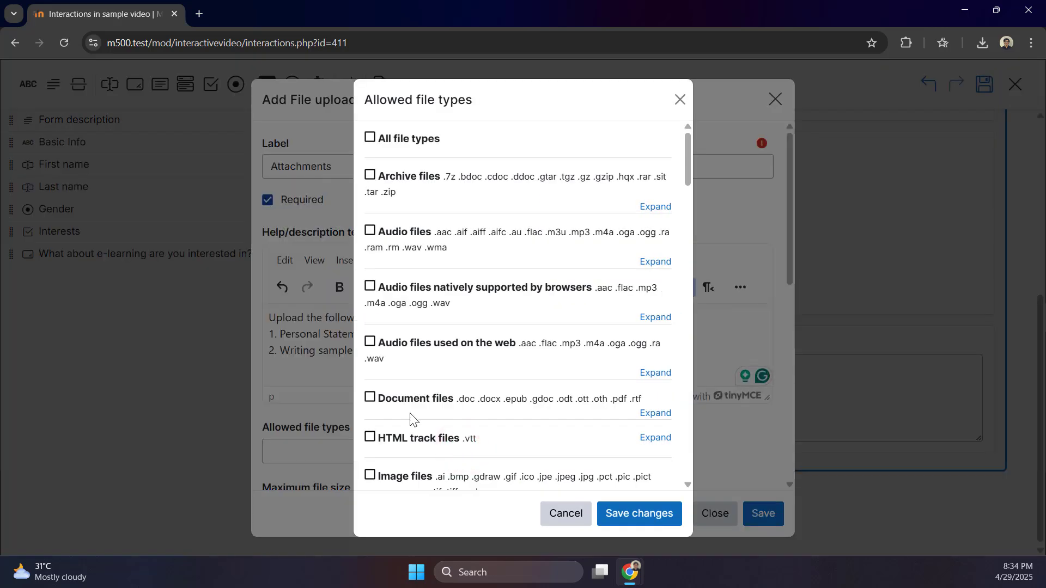
scroll(370, 398, down, 20)
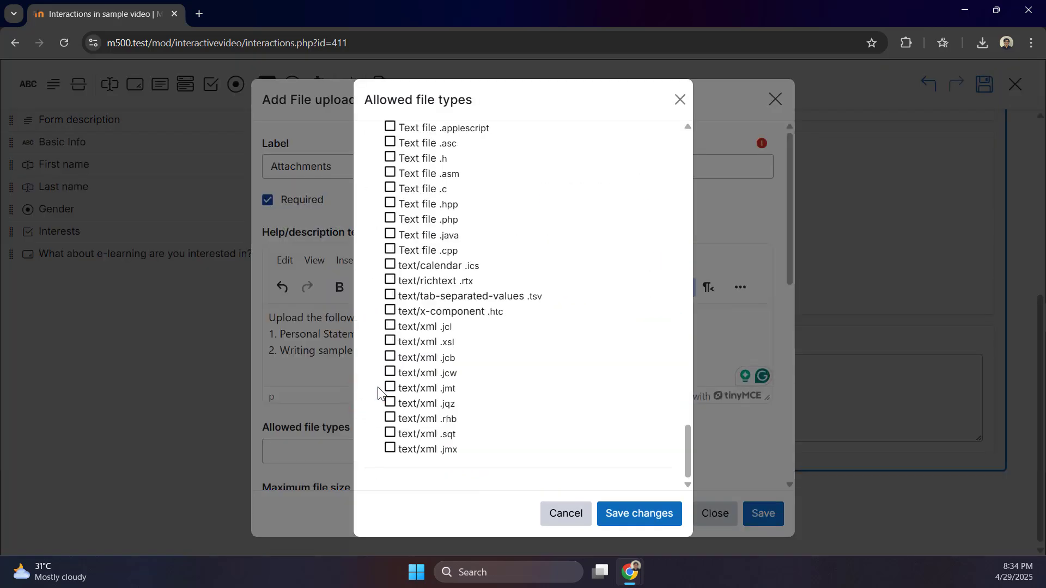
scroll(376, 393, up, 6)
scroll(379, 391, up, 12)
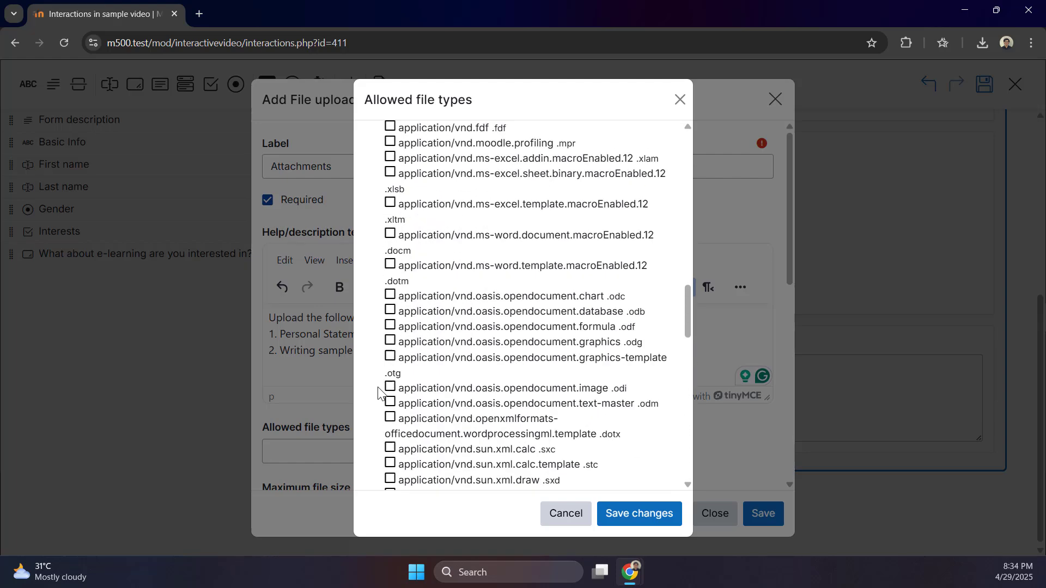
scroll(378, 392, up, 5)
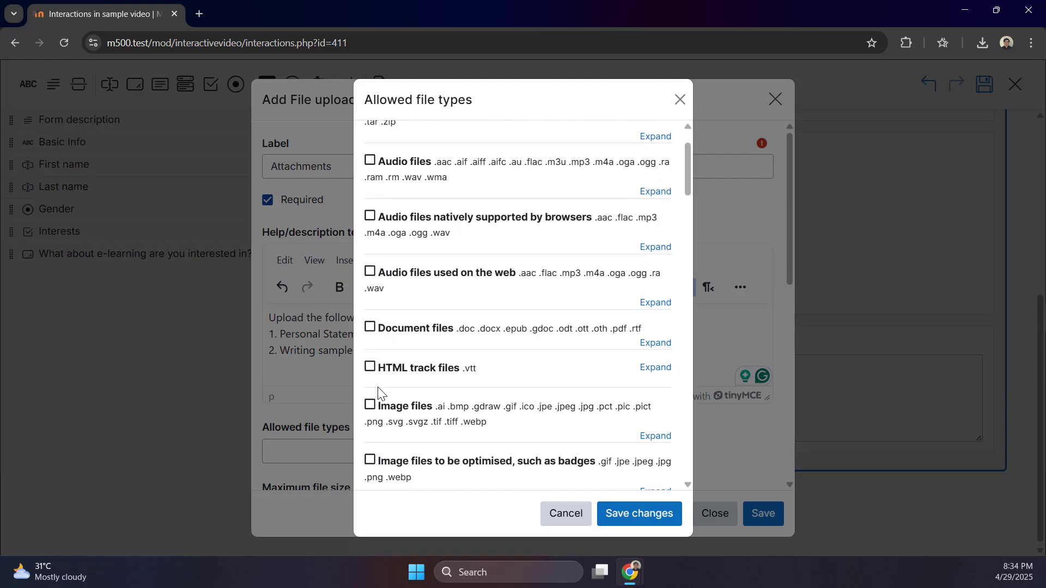
click(370, 327)
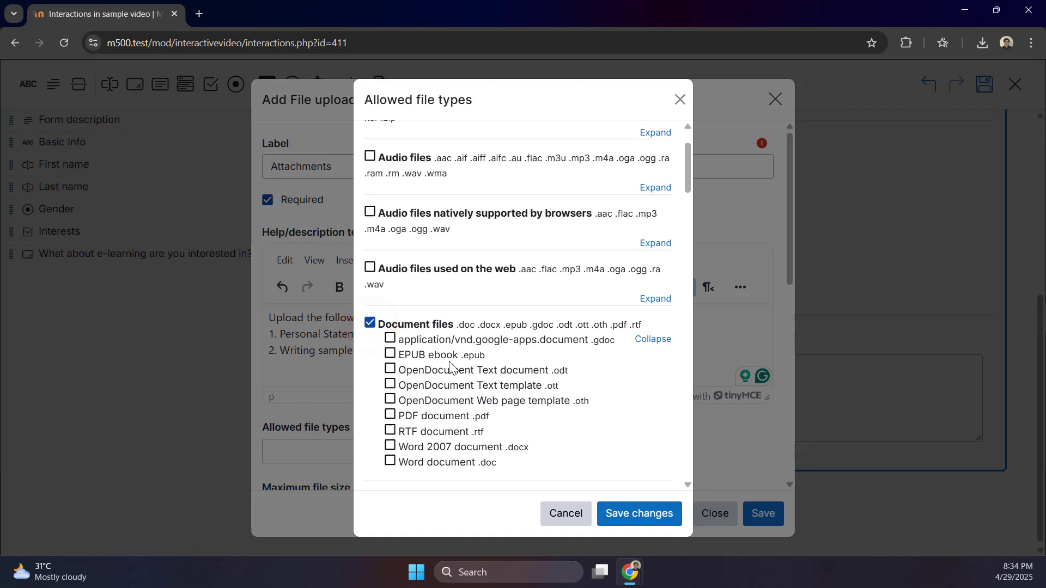
scroll(450, 367, down, 1)
click(430, 355)
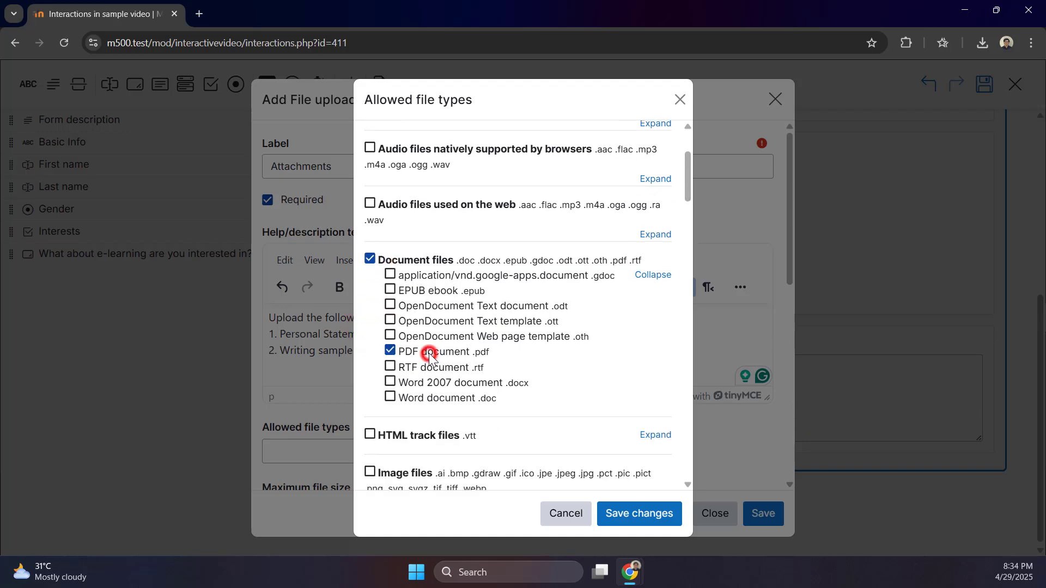
click(412, 385)
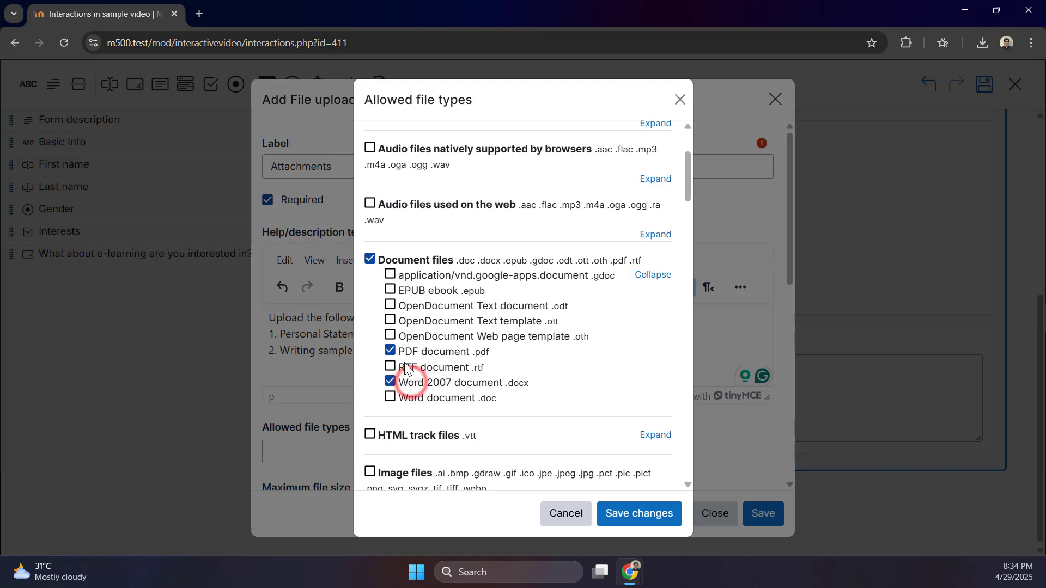
click(373, 260)
click(625, 515)
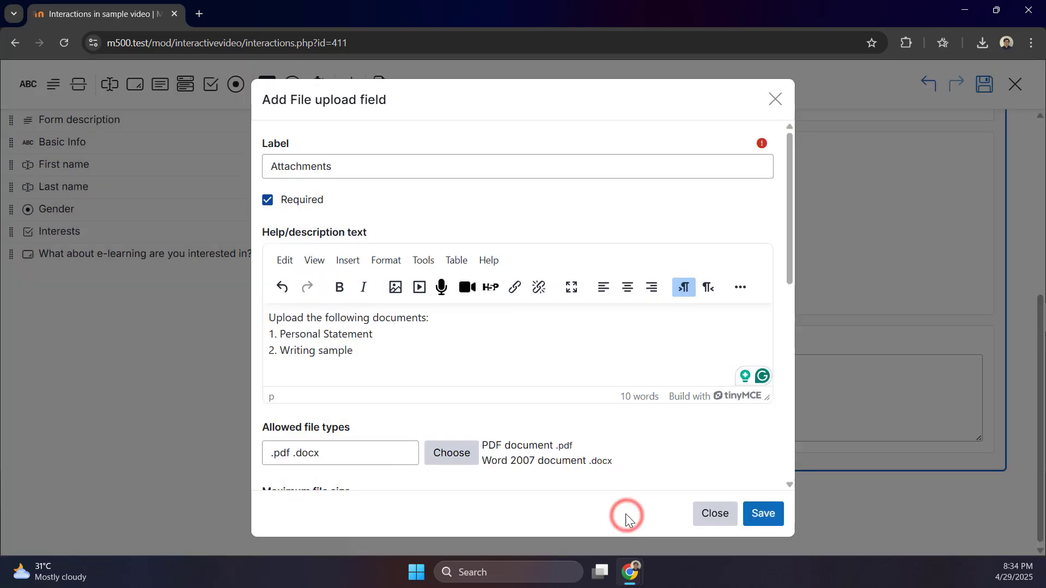
Set the upload field's maximum file size to 10 MB
scroll(579, 436, down, 4)
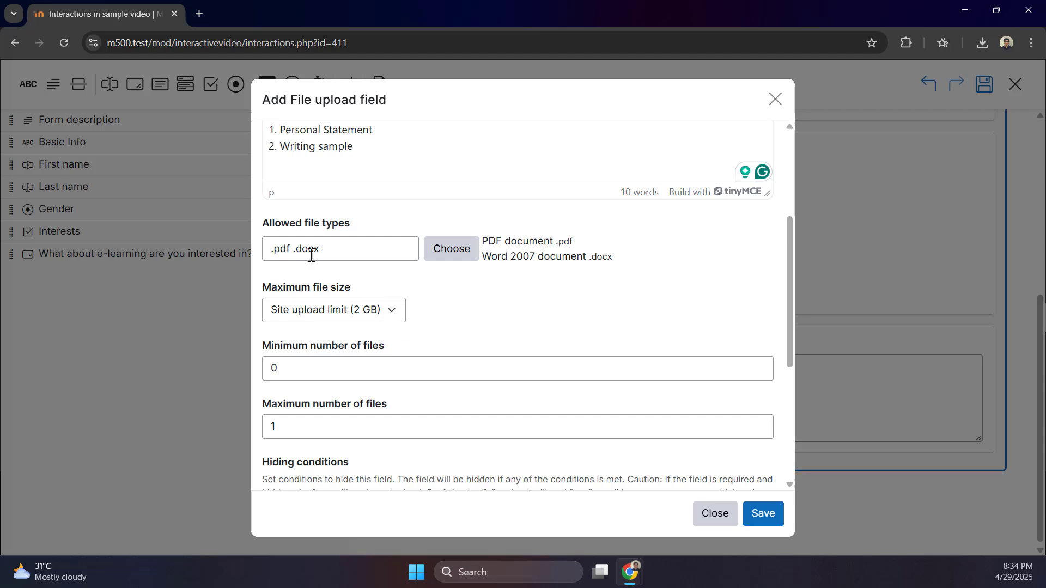
click(357, 310)
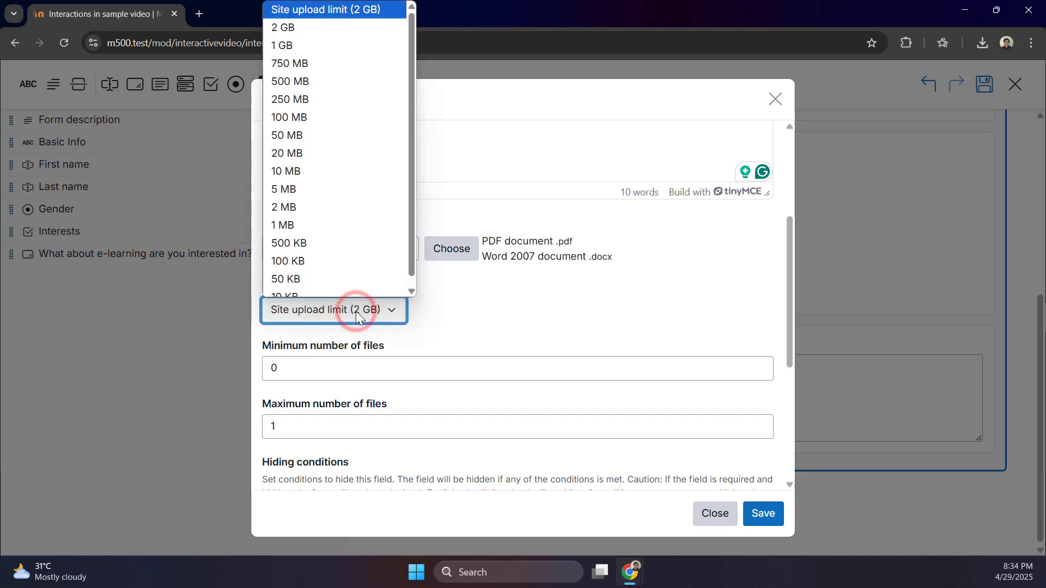
scroll(334, 213, down, 1)
click(325, 185)
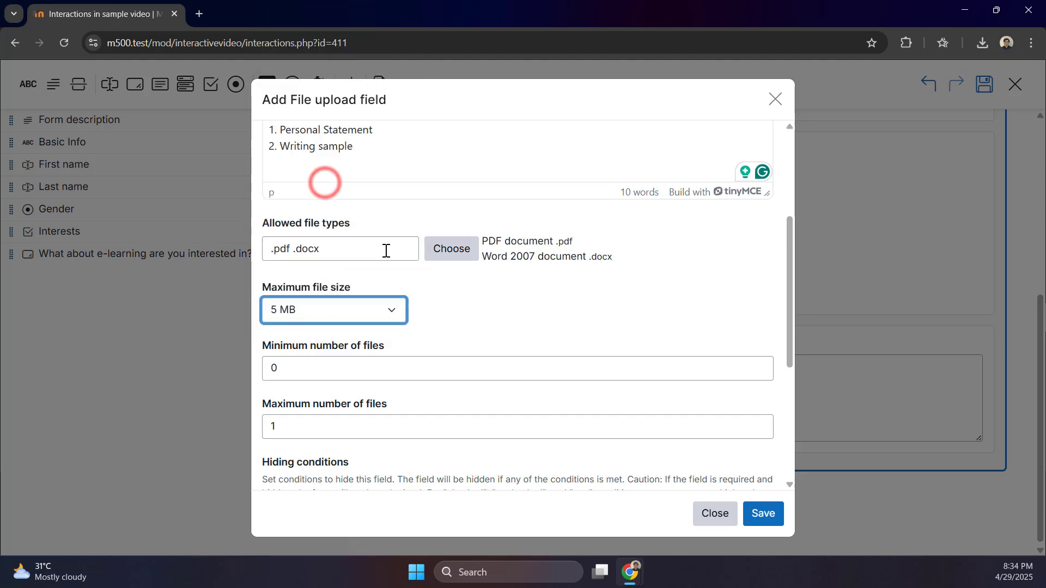
click(390, 309)
click(333, 162)
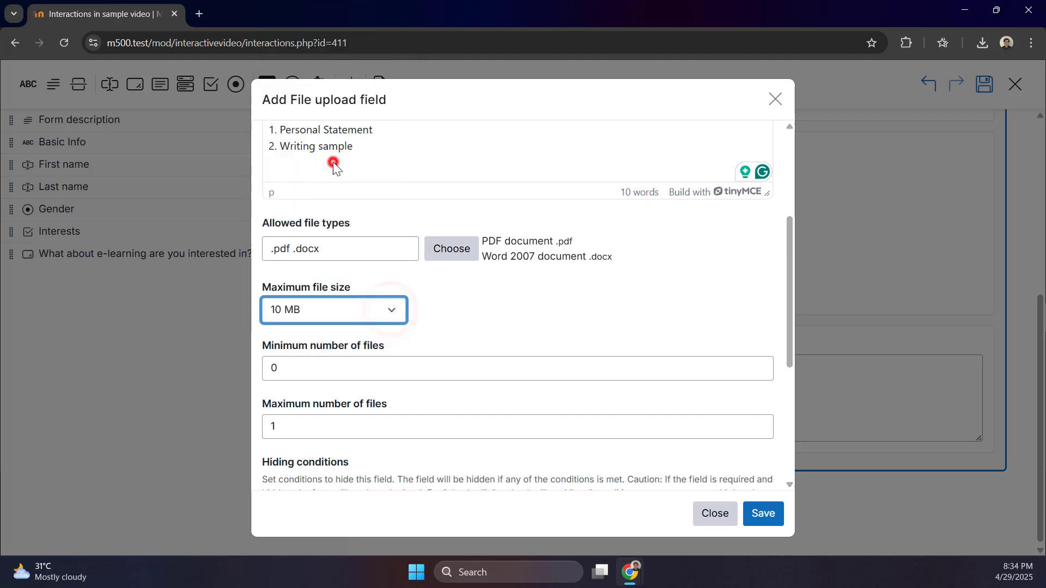
click(462, 308)
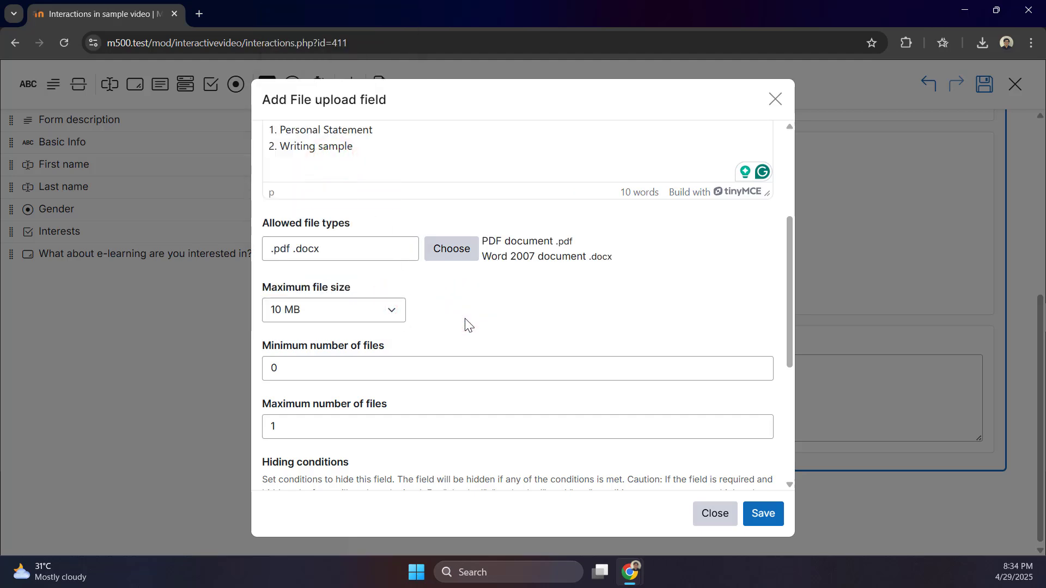
Set the minimum number of files to 2 and the maximum to 5, and save the Attachments field
scroll(467, 321, down, 1)
double_click(279, 299)
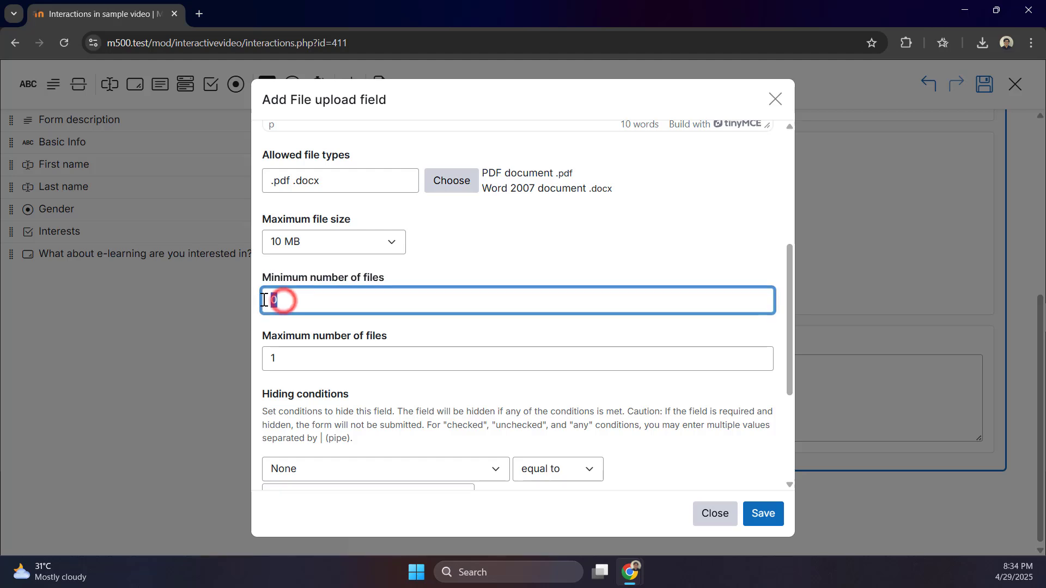
text(2)
double_click(285, 358)
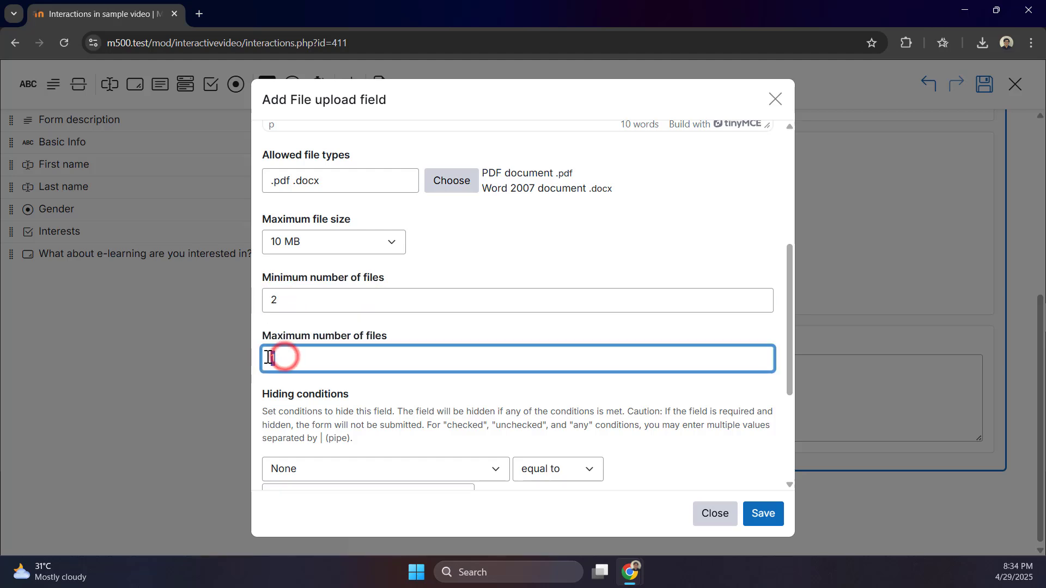
text(5)
click(429, 326)
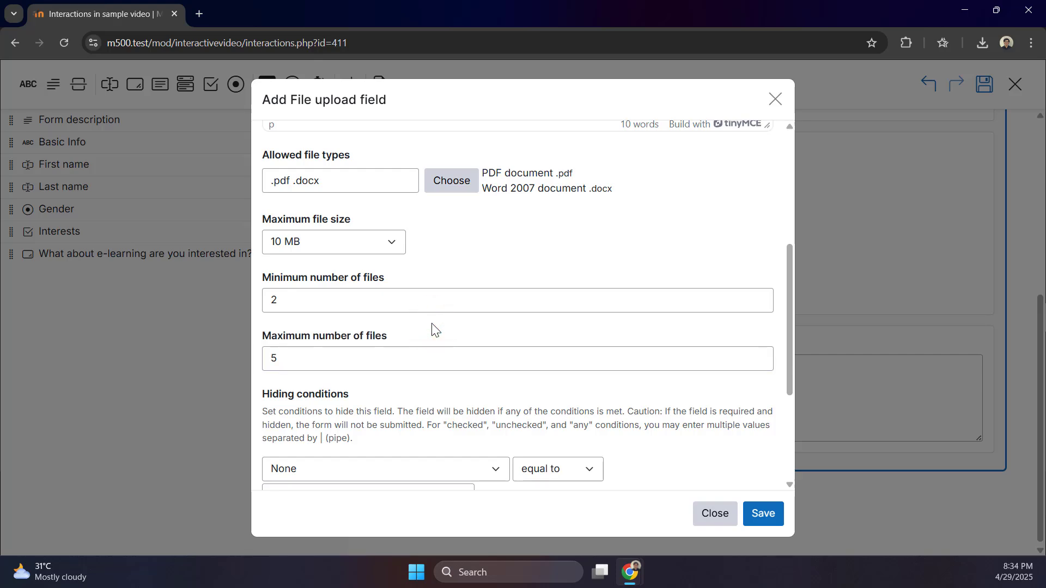
scroll(532, 440, down, 1)
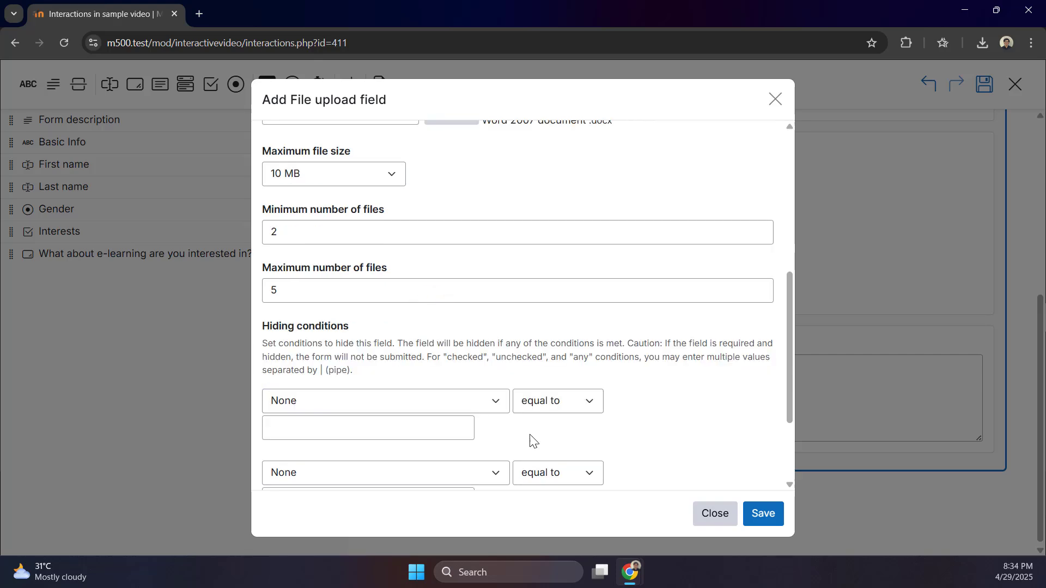
click(763, 514)
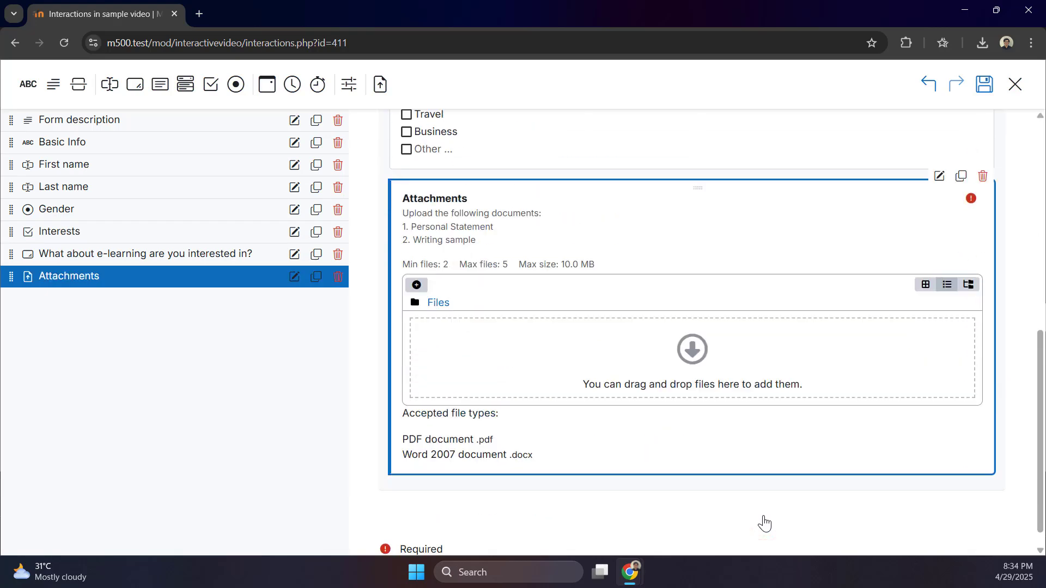
Collapse the Basic Info section in the form preview and review the remaining layout
scroll(717, 338, up, 8)
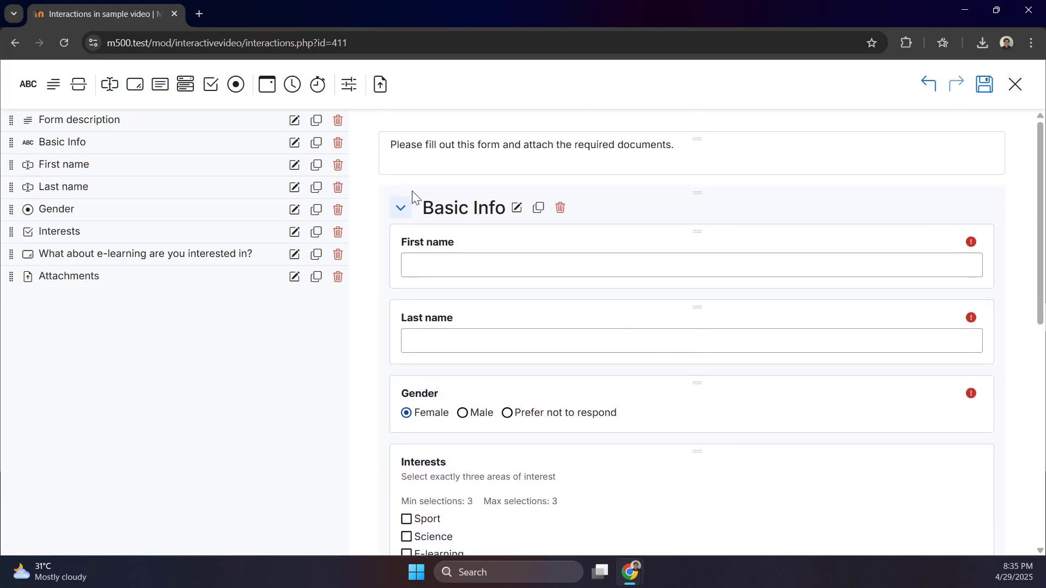
click(403, 206)
scroll(649, 362, down, 2)
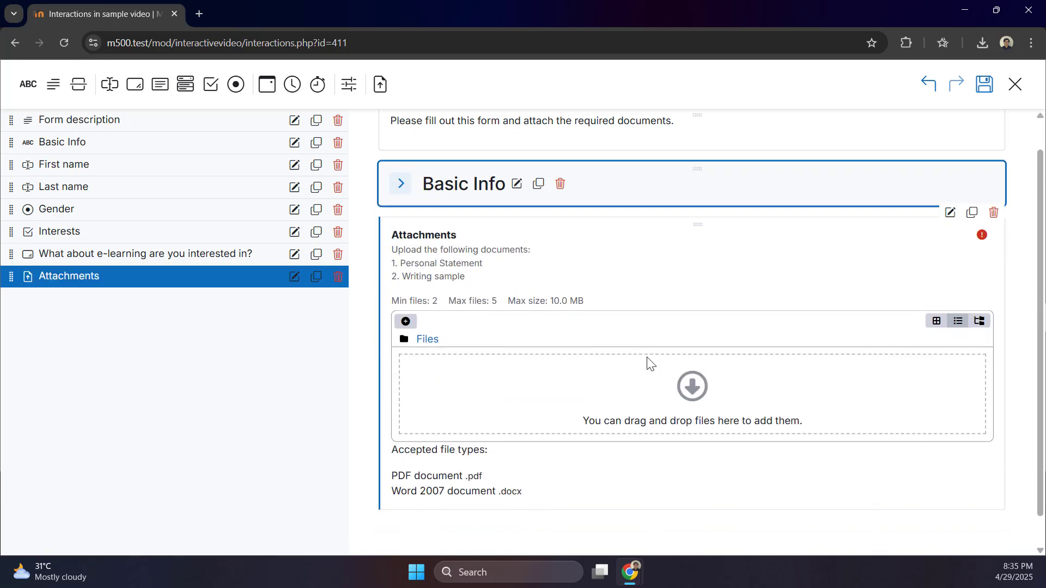
scroll(649, 362, up, 1)
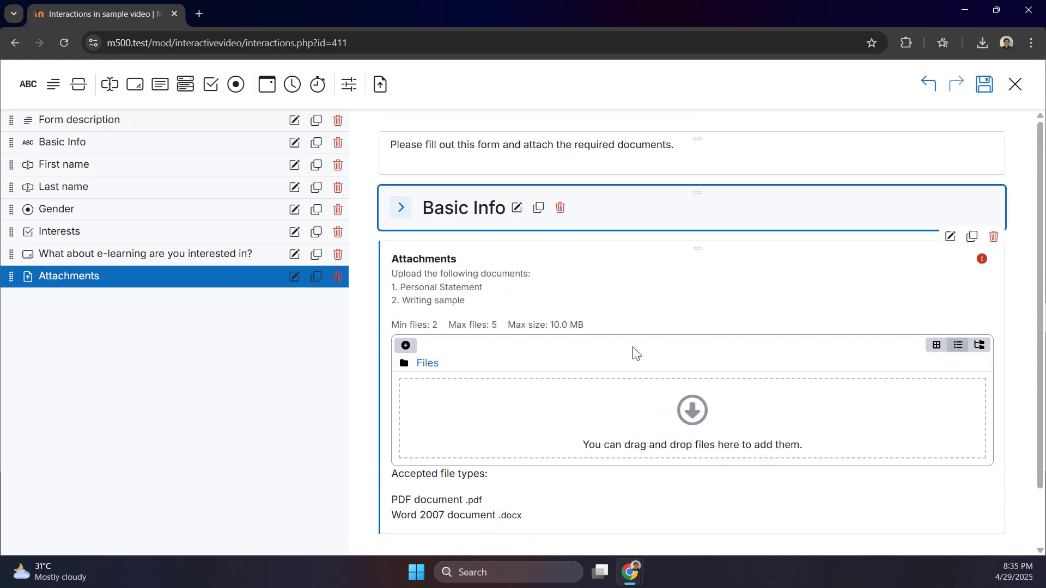
Save the form and close the form builder
click(985, 84)
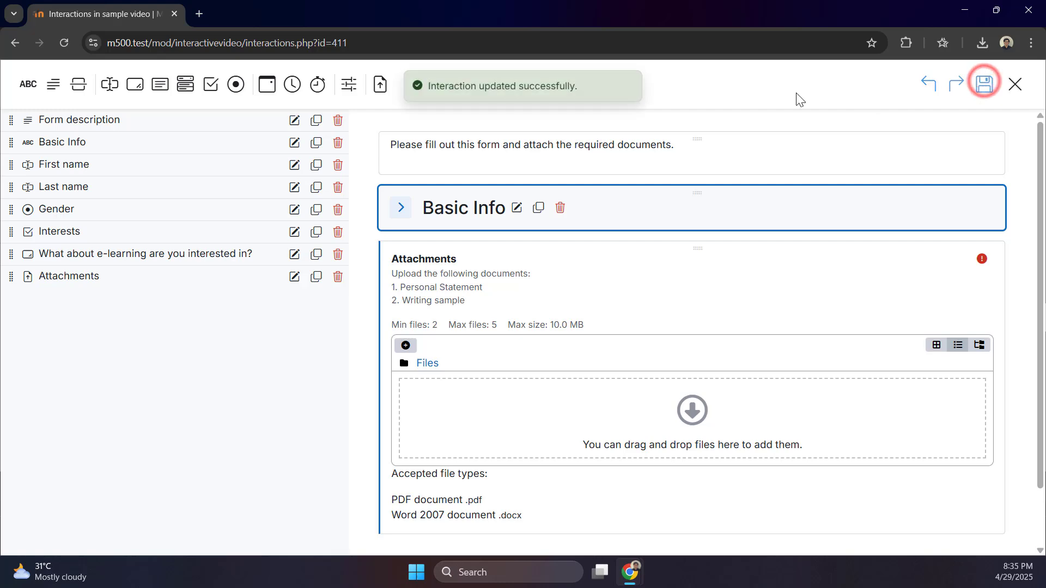
click(1016, 85)
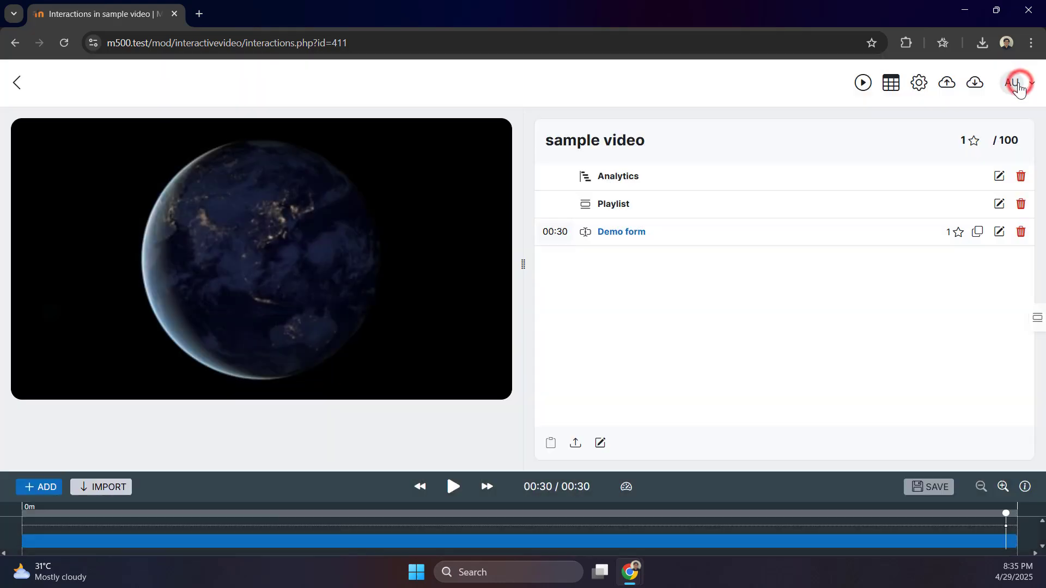
Open the interactive video in its viewing page and jump to the Demo form interaction near the end
click(643, 303)
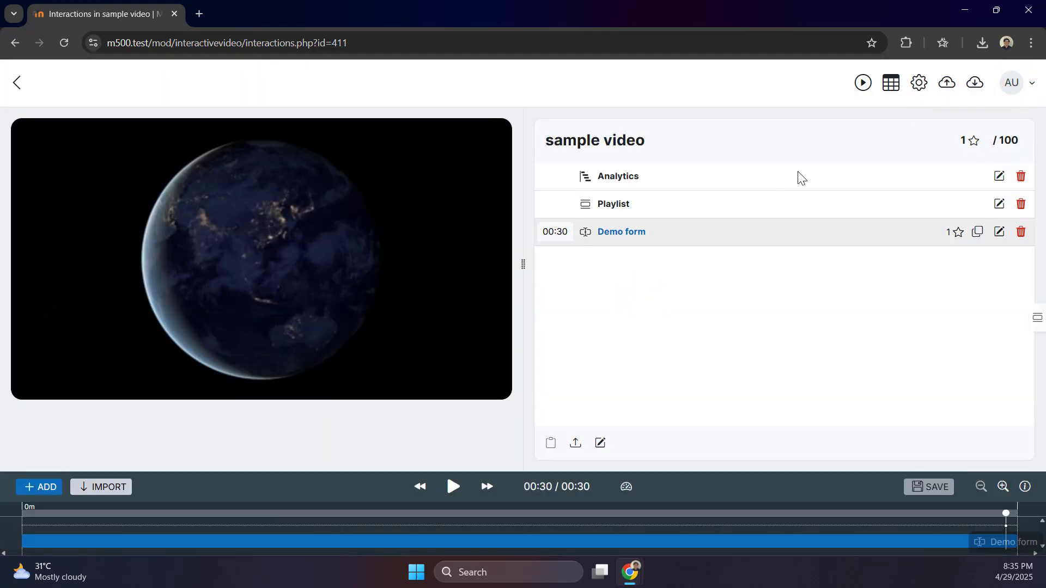
click(865, 88)
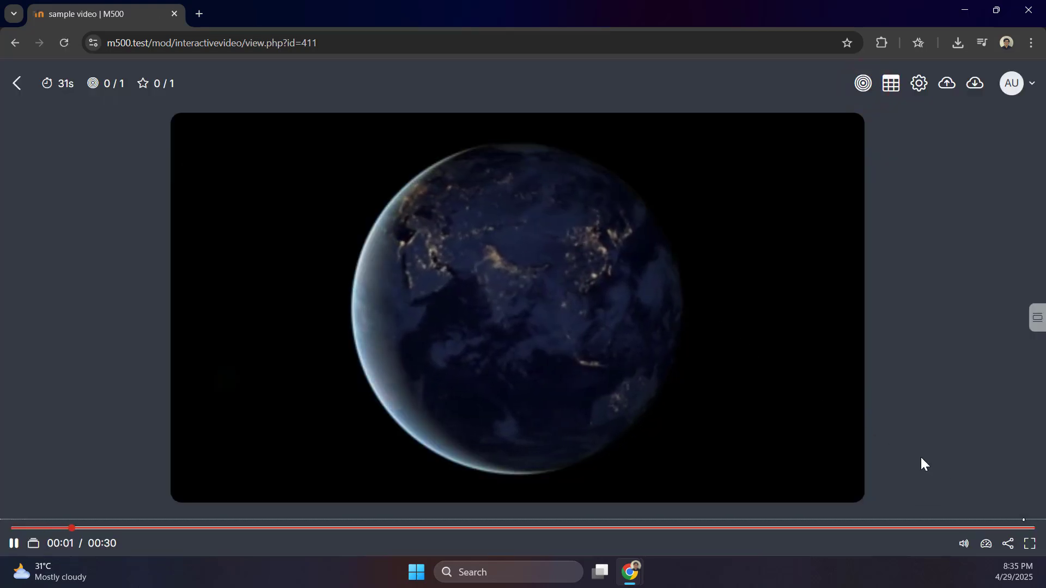
click(1024, 522)
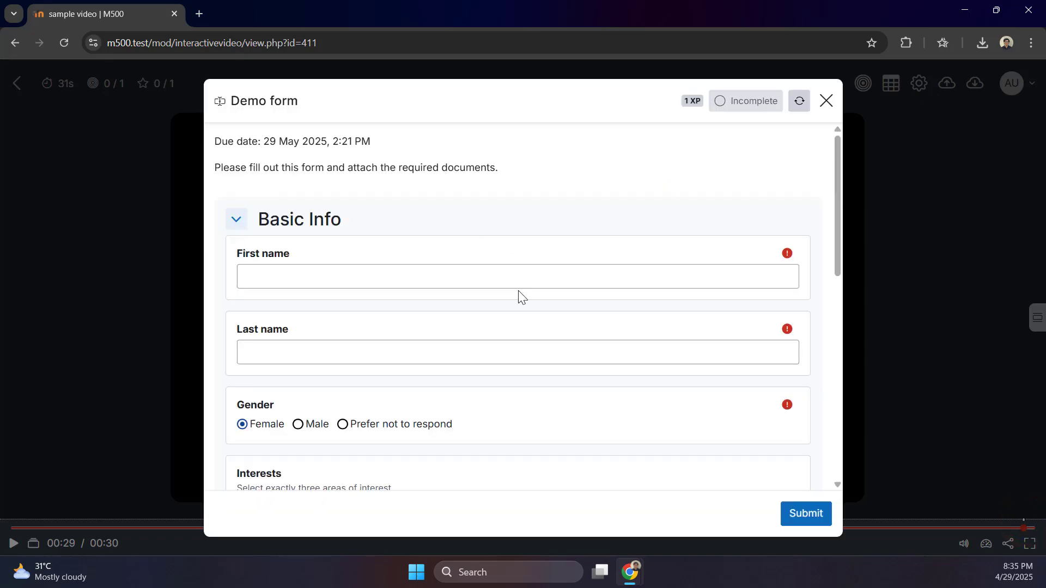
Fill in the first name and last name in the Demo form, and set Gender to Male
click(509, 276)
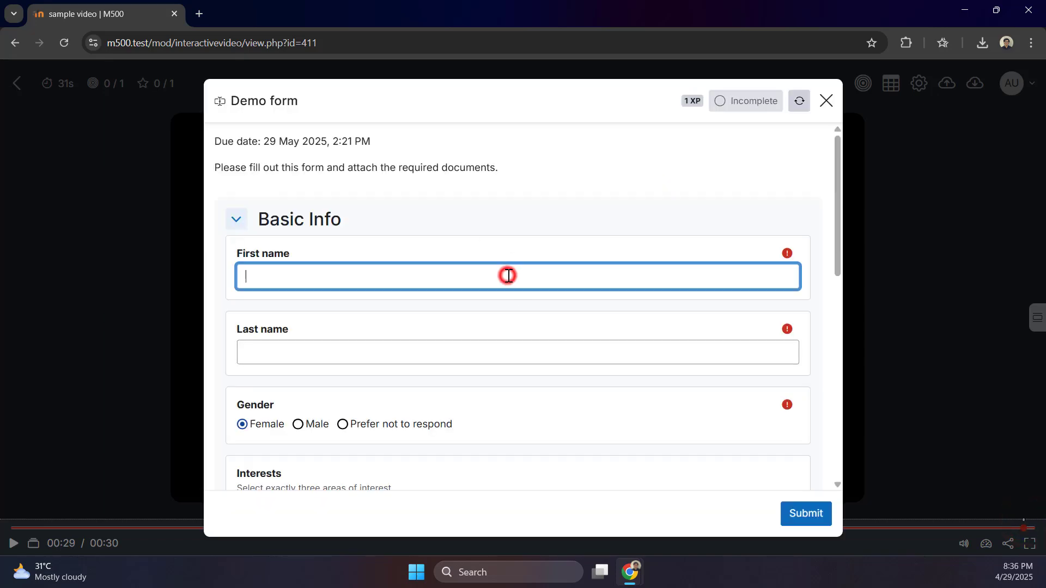
text(T)
key(Tab)
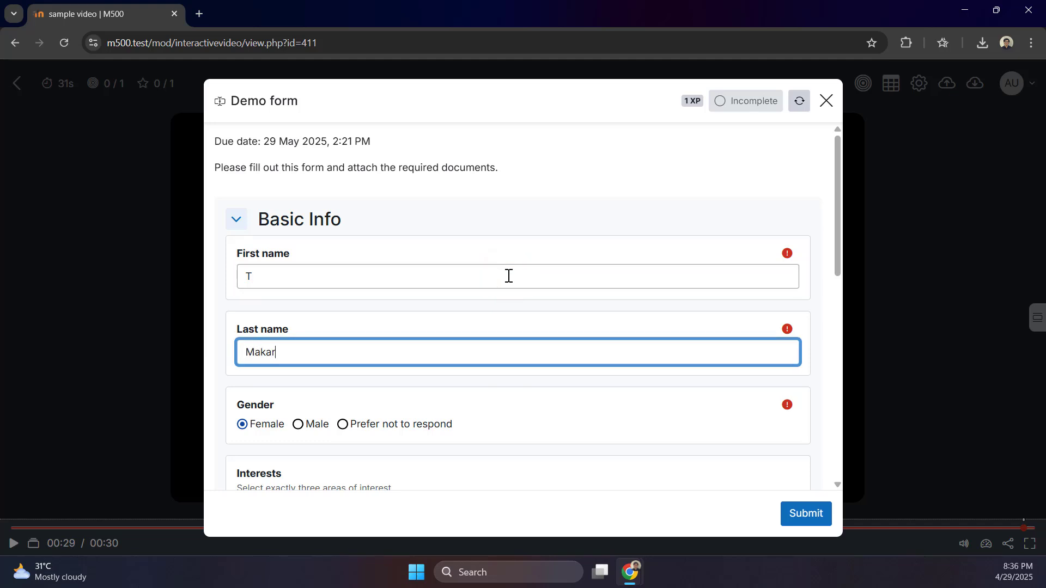
click(315, 425)
Select E-learning under Interests and answer the e-learning question with "Moodle, adaptive learning"
scroll(381, 419, down, 3)
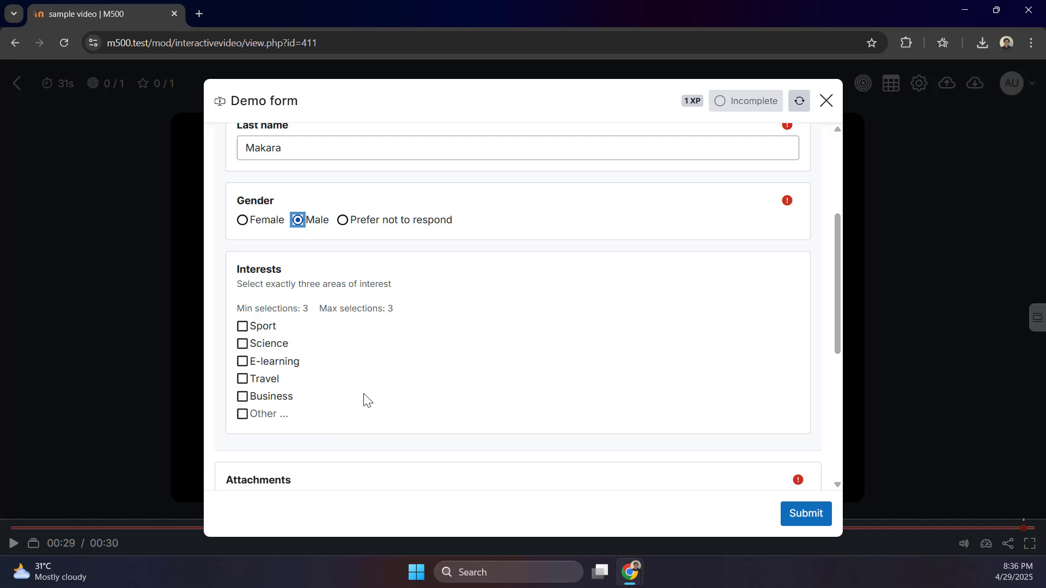
click(286, 362)
scroll(404, 374, down, 4)
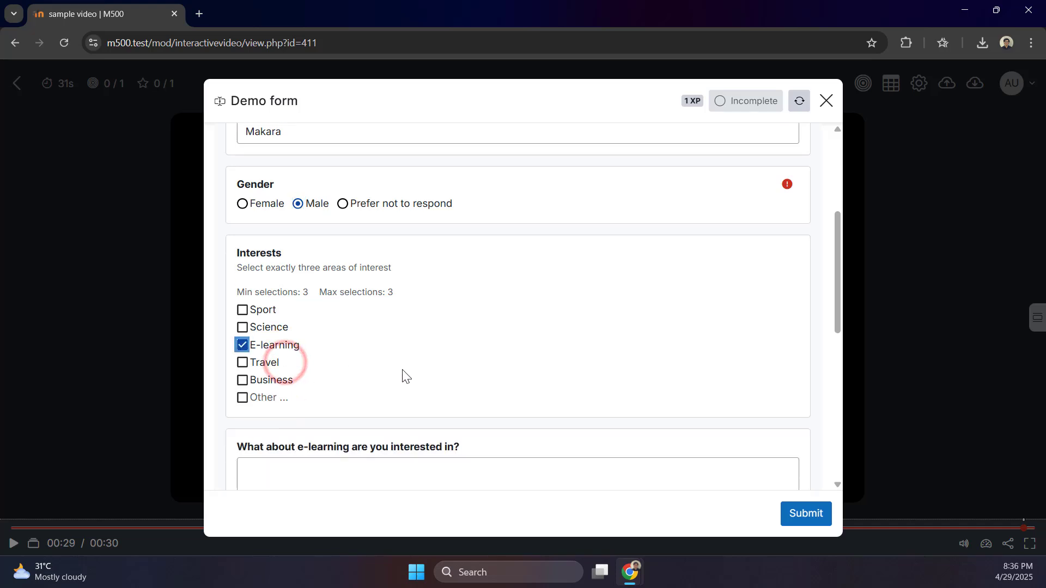
click(306, 292)
text(Moodle, adaptive learning)
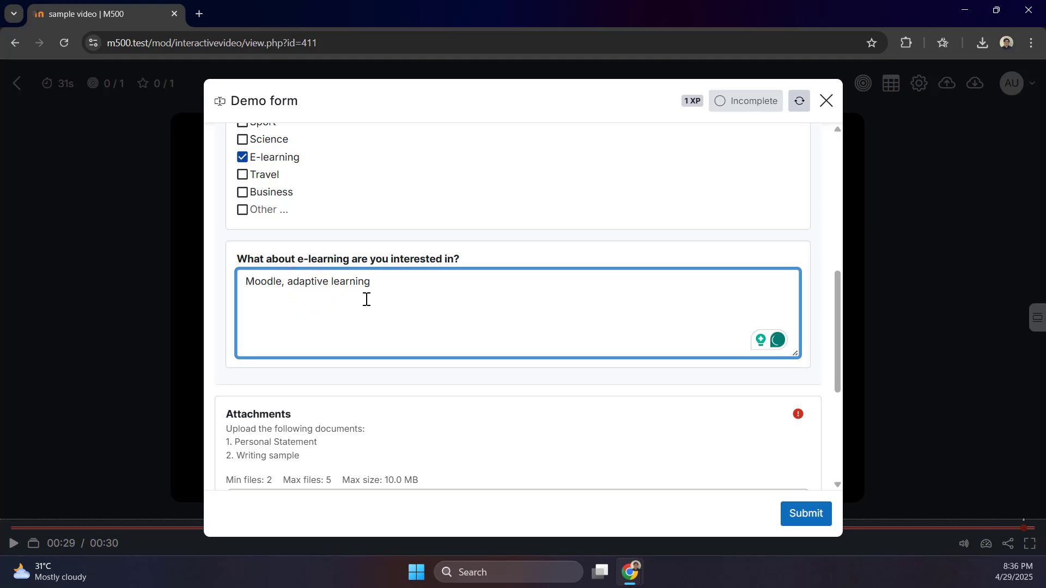
Attach "Week 2 - Check-in.pdf" and the Khmer-titled PDF under Attachments, and try to submit the form
scroll(366, 300, down, 5)
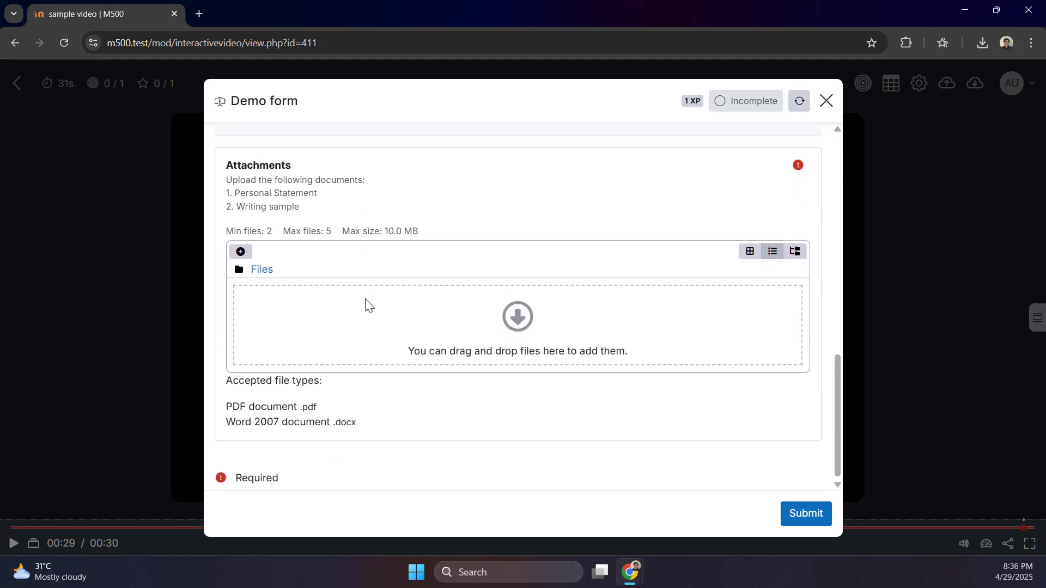
click(522, 312)
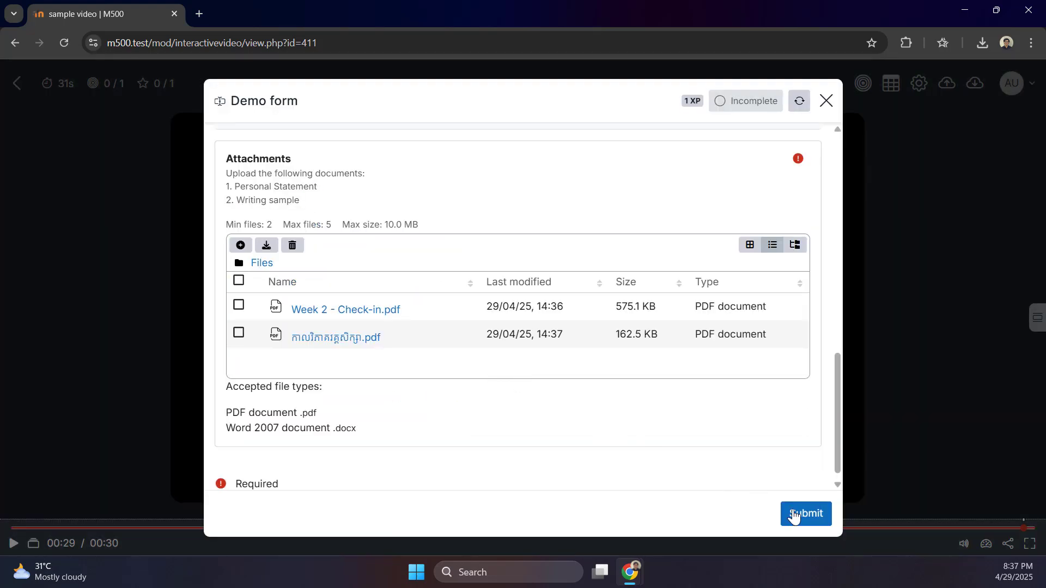
click(796, 517)
click(796, 517)
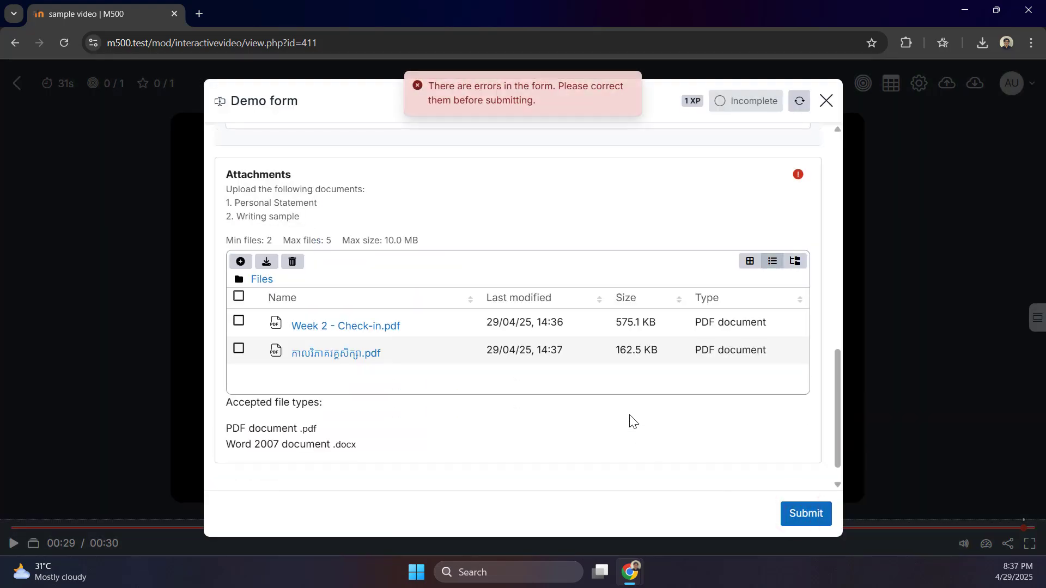
Add Travel and Science to the selected Interests and submit the Demo form
scroll(554, 366, up, 6)
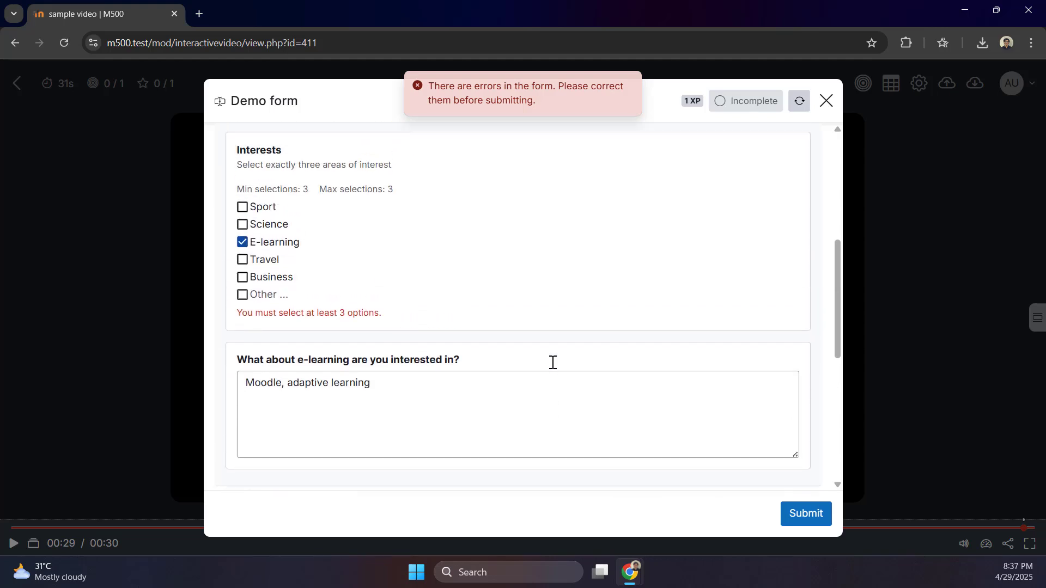
click(243, 261)
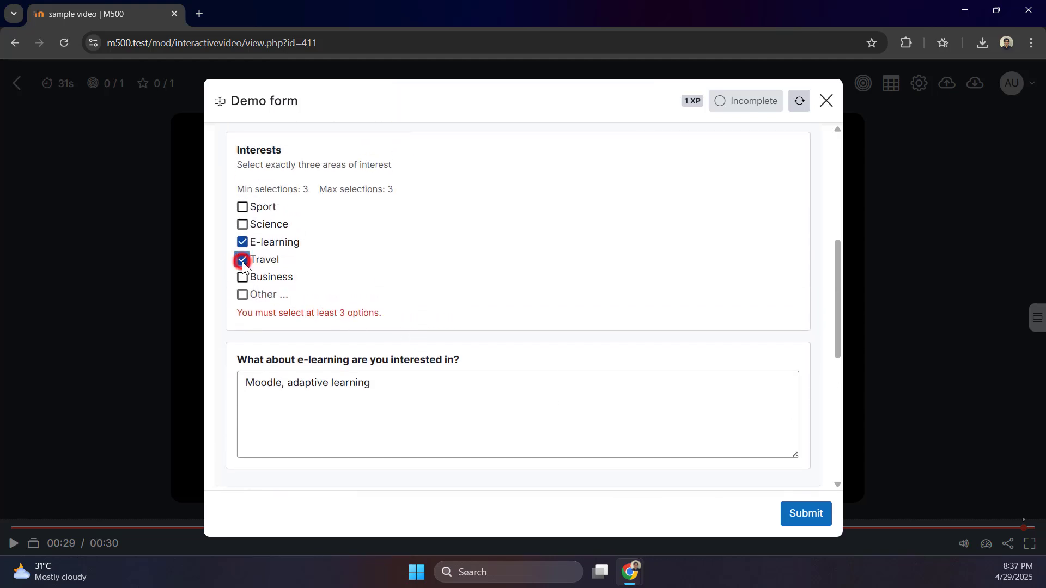
click(243, 225)
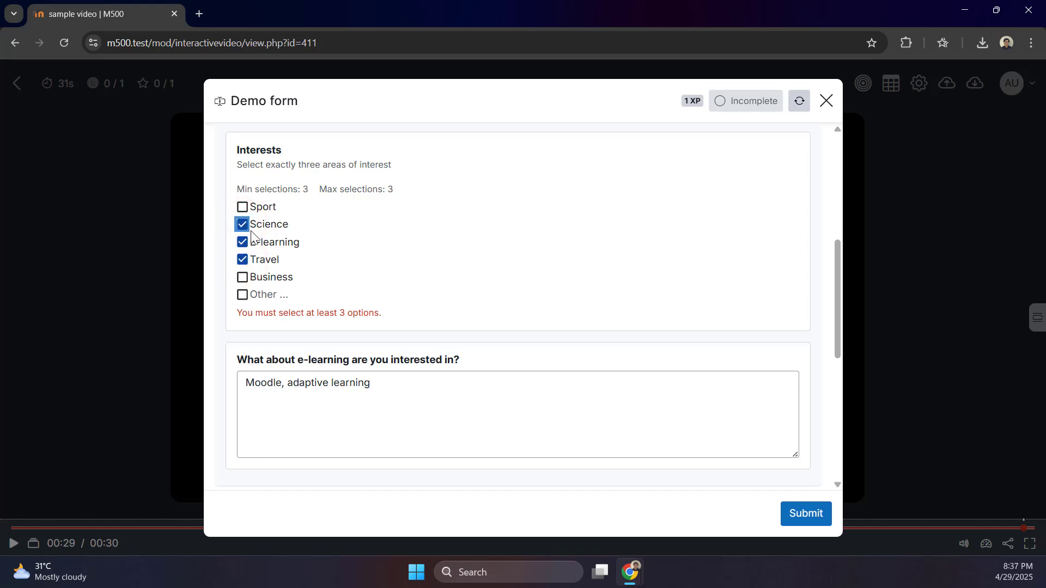
click(798, 515)
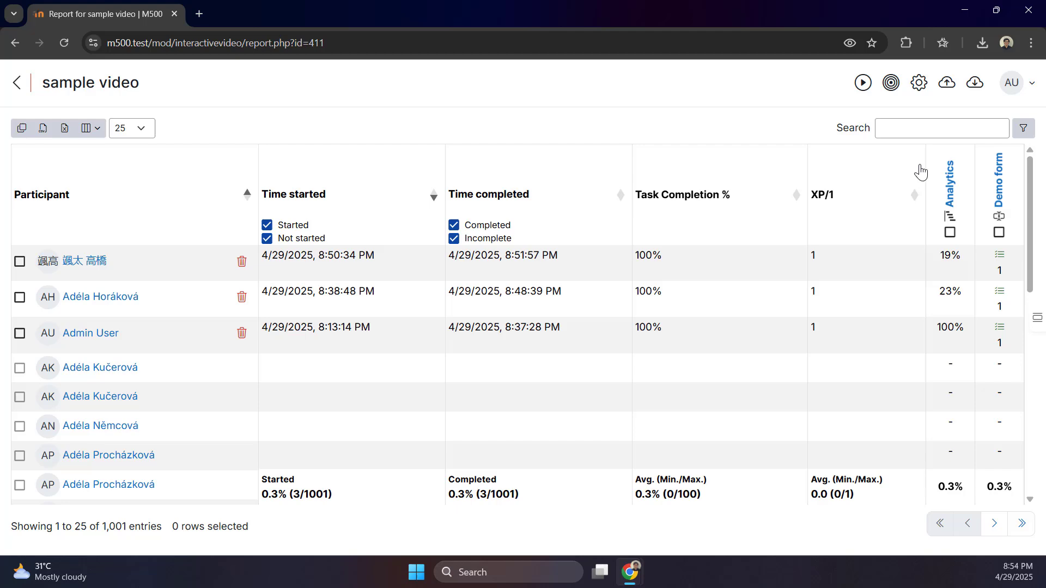
In the video's report, review the first listed participant's Demo form submission, including its attachments, and close it
mouse_move(998, 262)
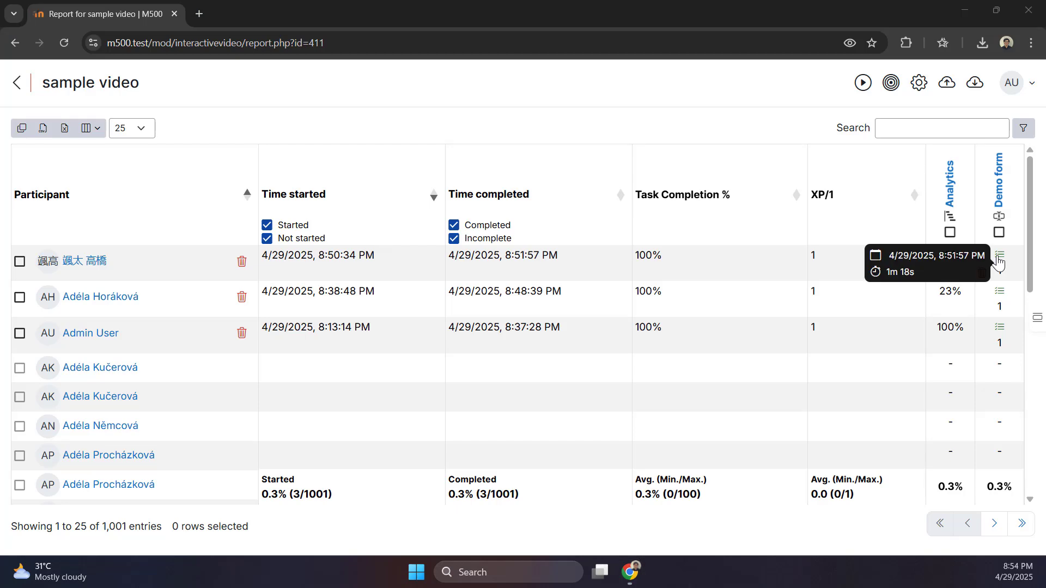
click(999, 258)
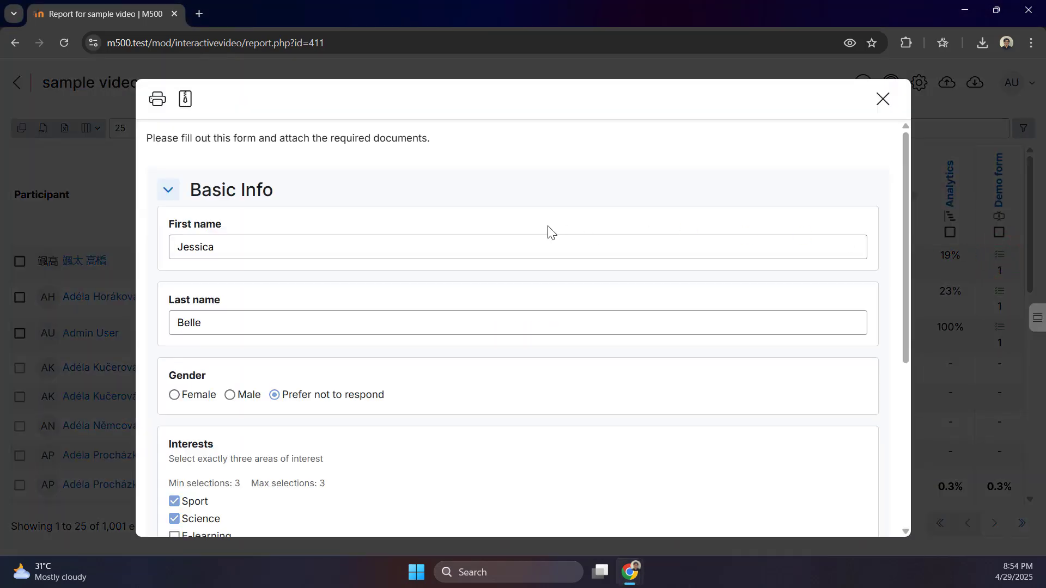
scroll(494, 229, down, 5)
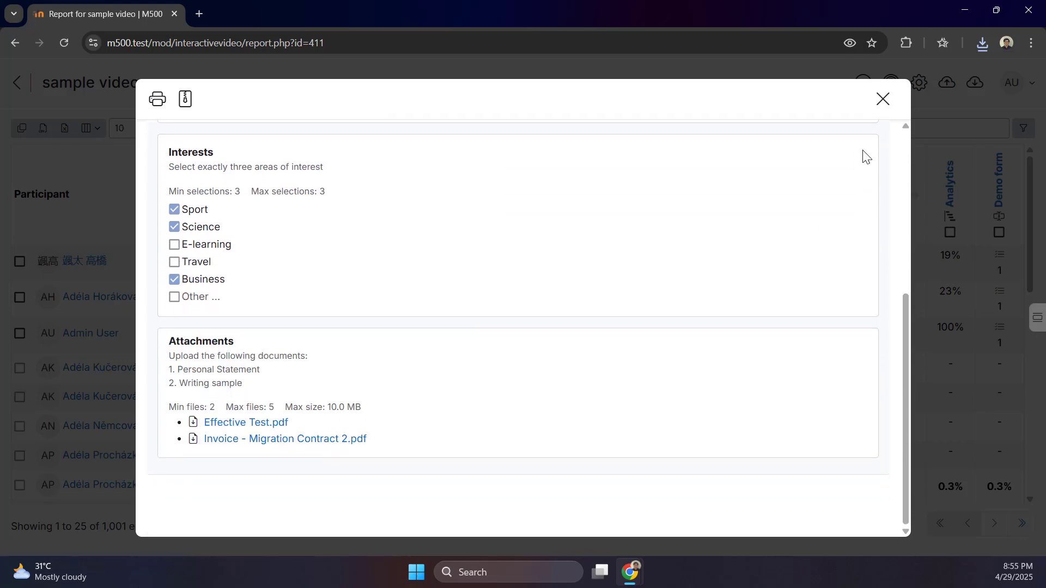
click(884, 100)
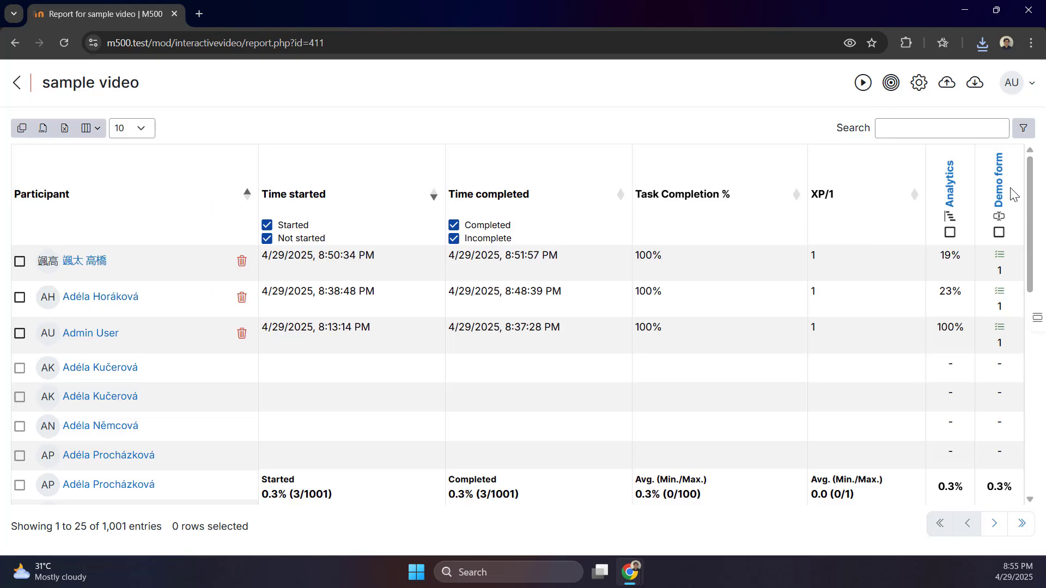
Open the table of all Demo form responses and view the Admin User's submission
click(1005, 195)
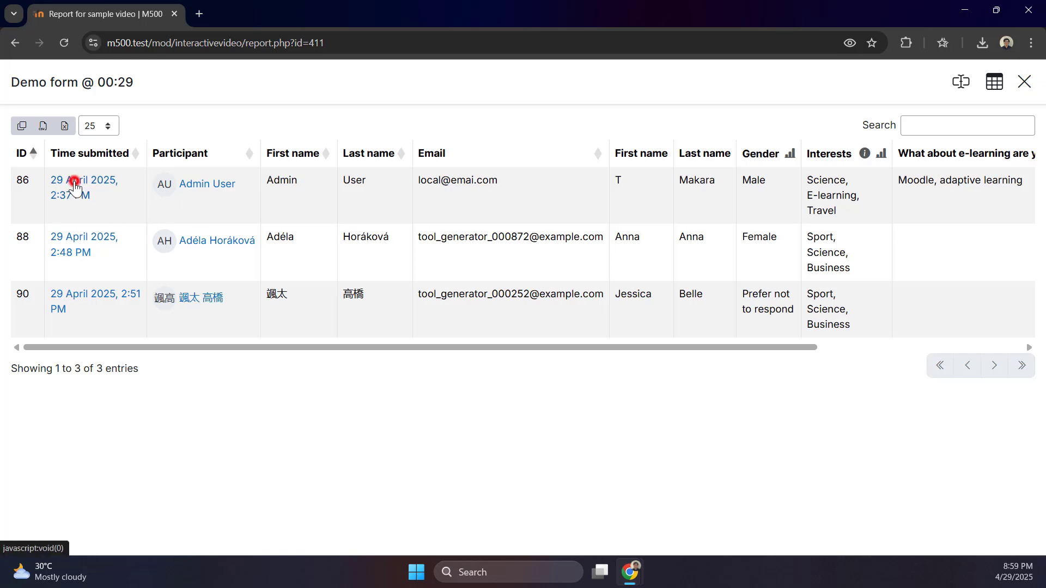
click(75, 185)
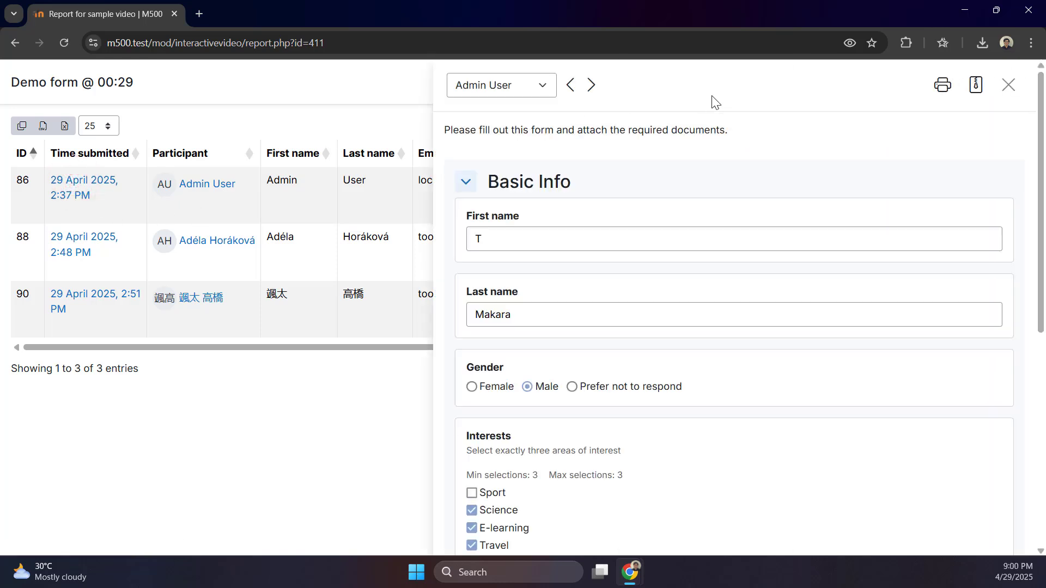
Preview the Admin User submission's printout without saving it, and download the second participant's submission files as a zip
click(943, 88)
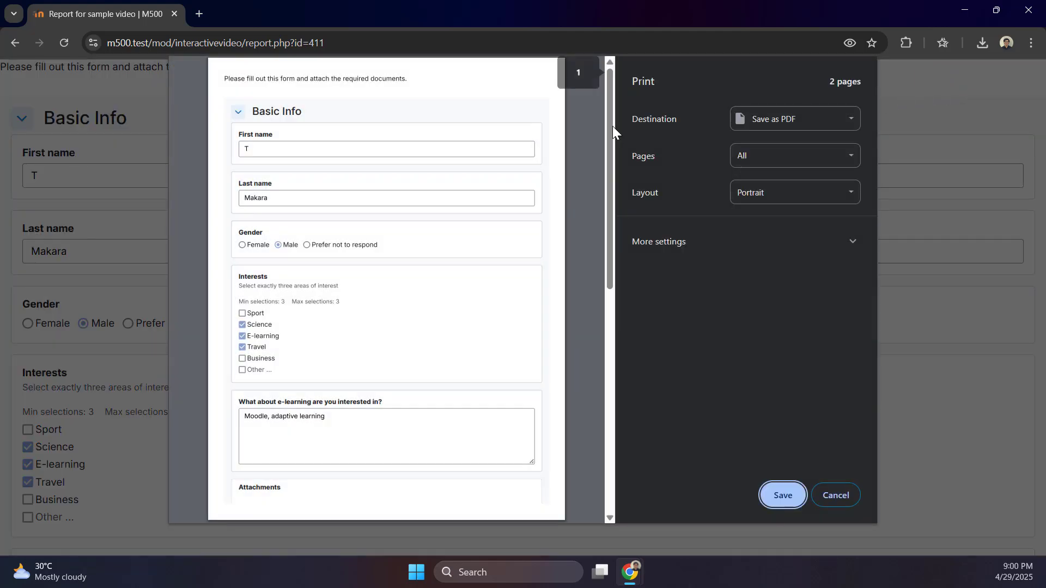
scroll(363, 148, down, 7)
scroll(363, 148, up, 7)
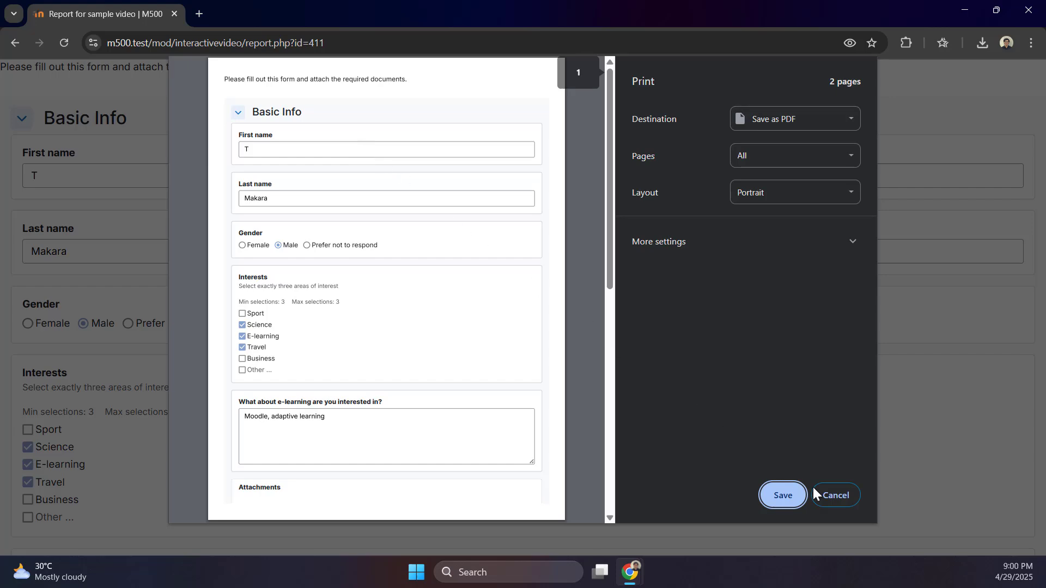
click(835, 495)
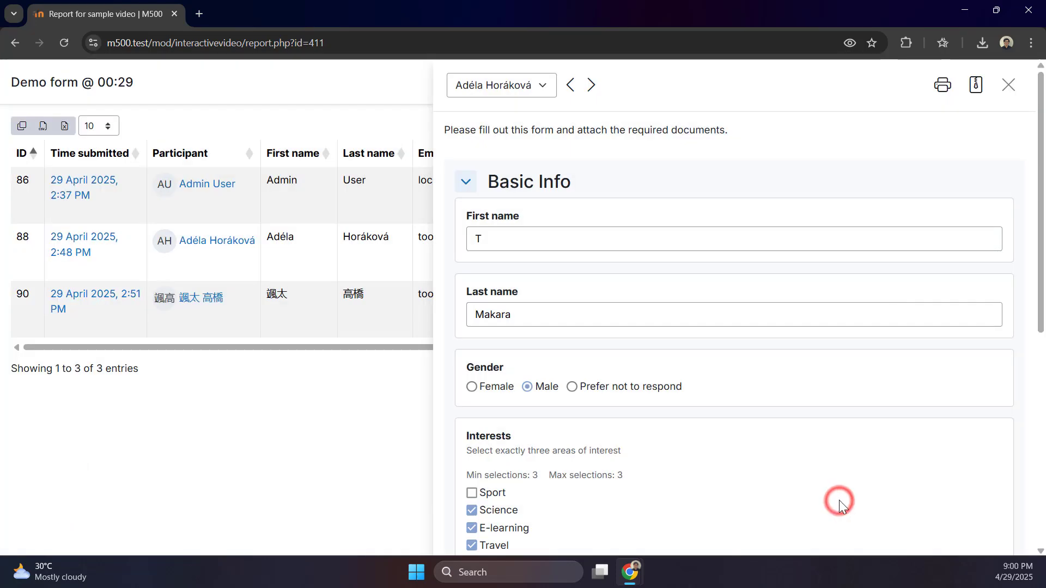
click(977, 89)
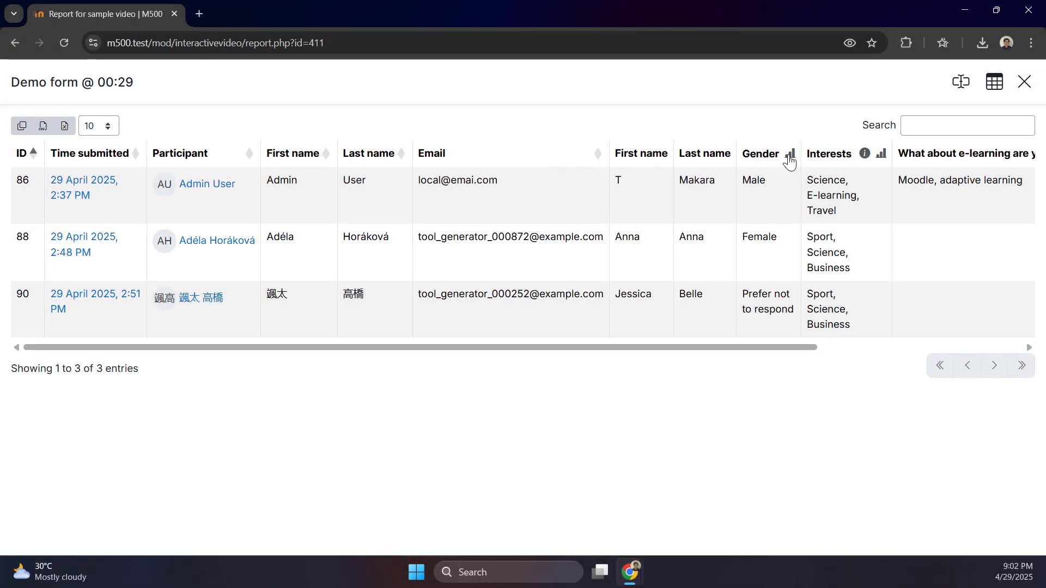
Review the bar and pie charts of the Gender responses and close them
click(790, 156)
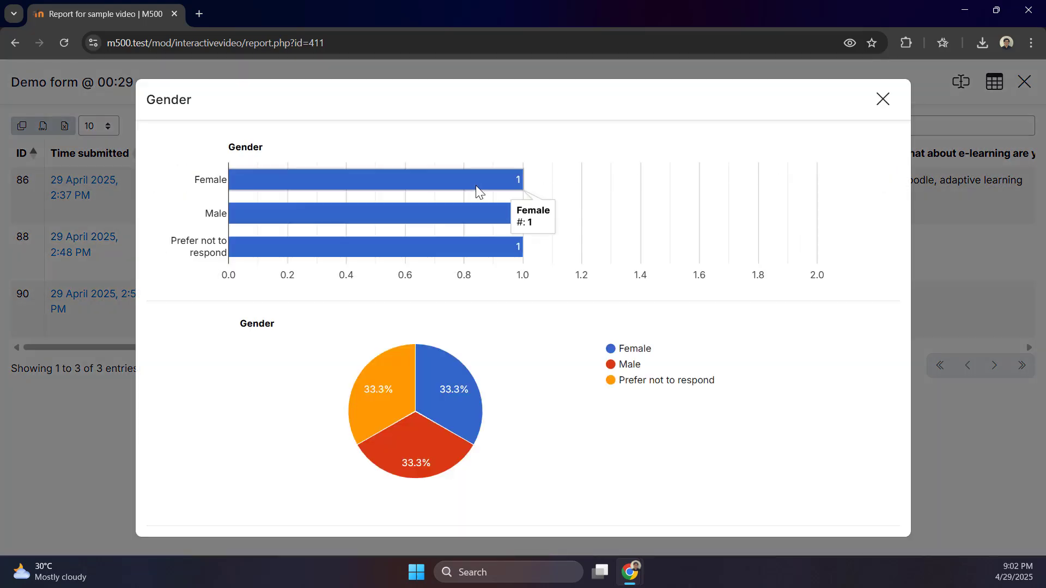
click(884, 100)
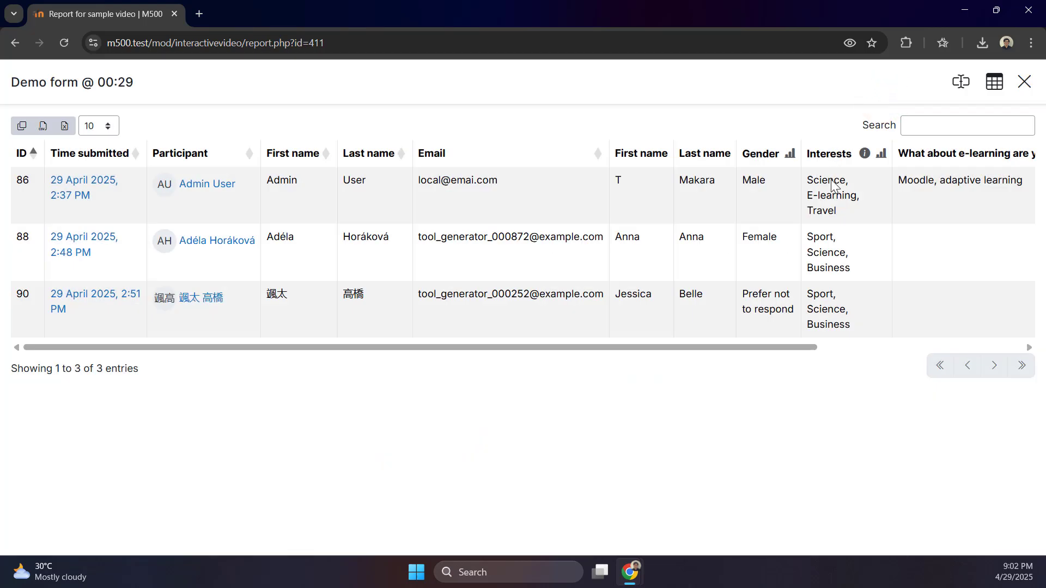
Download all participants' files from the Attachments column as a zip and open the archive
drag(803, 347, 1036, 349)
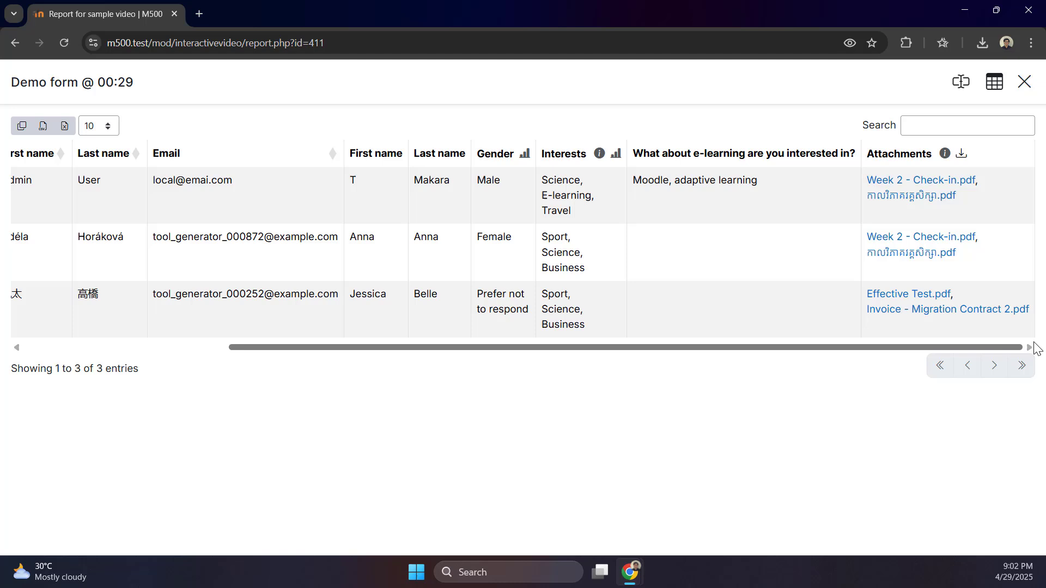
click(962, 157)
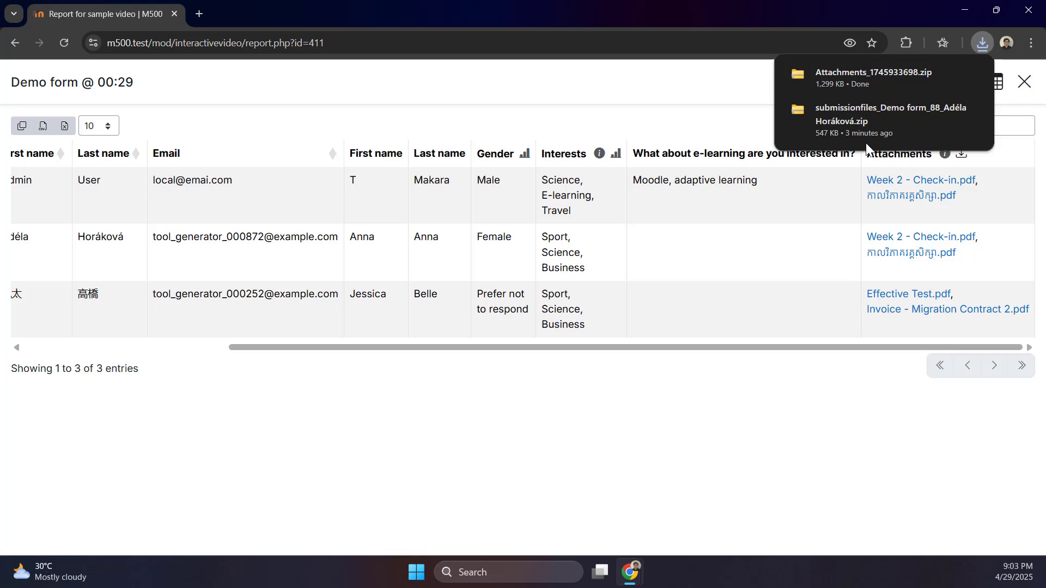
click(850, 75)
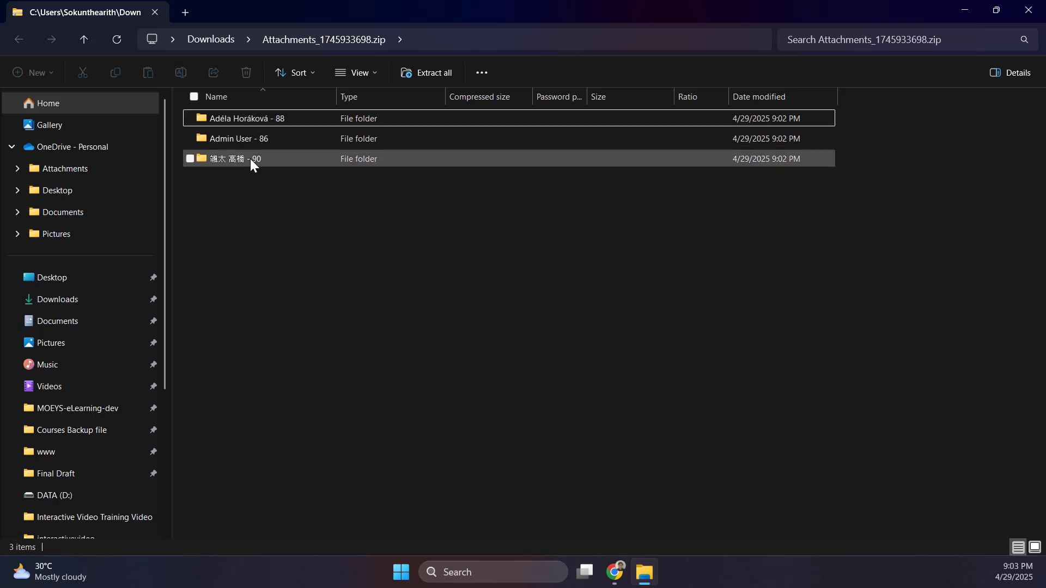
Inspect the files in each of the three participant folders of the archive, and close File Explorer to return to the responses
click(237, 115)
double_click(237, 115)
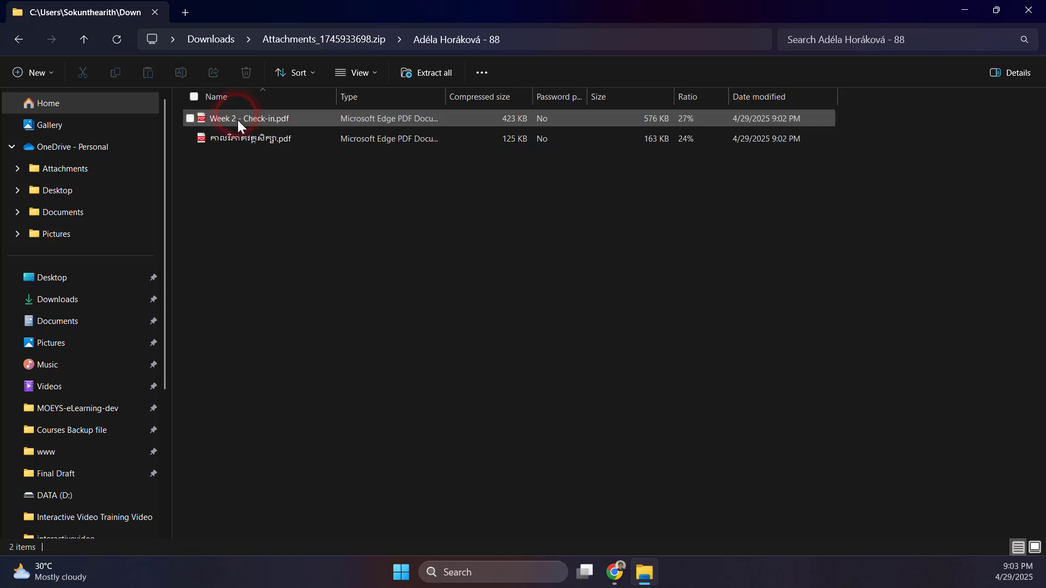
click(353, 44)
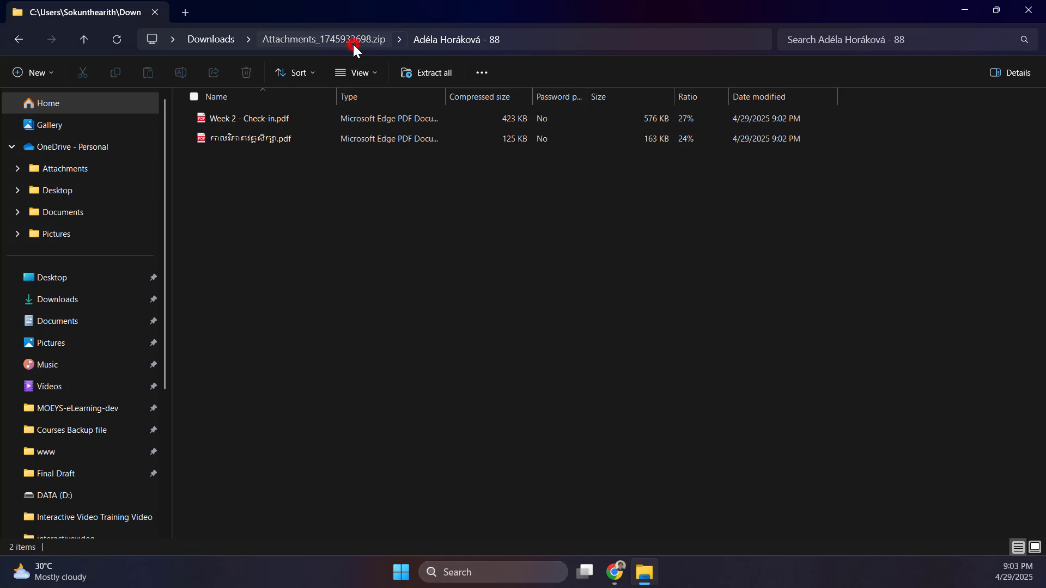
double_click(229, 140)
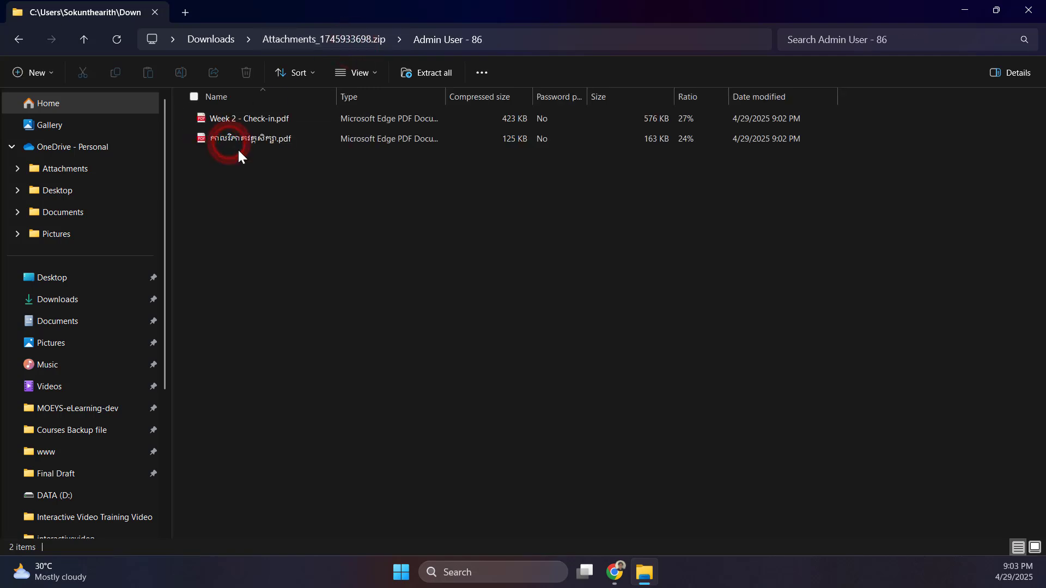
click(293, 35)
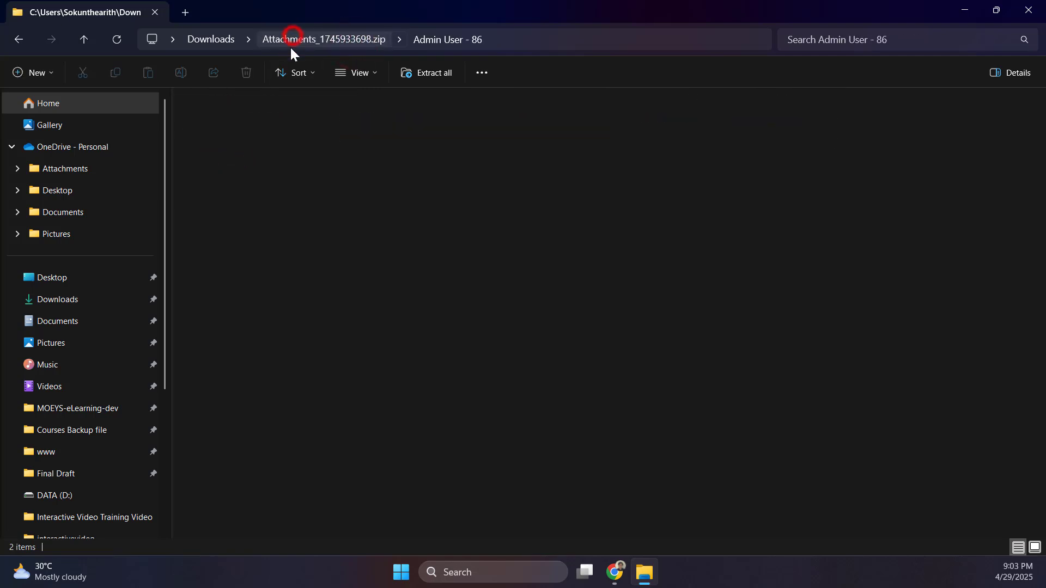
click(257, 158)
double_click(256, 157)
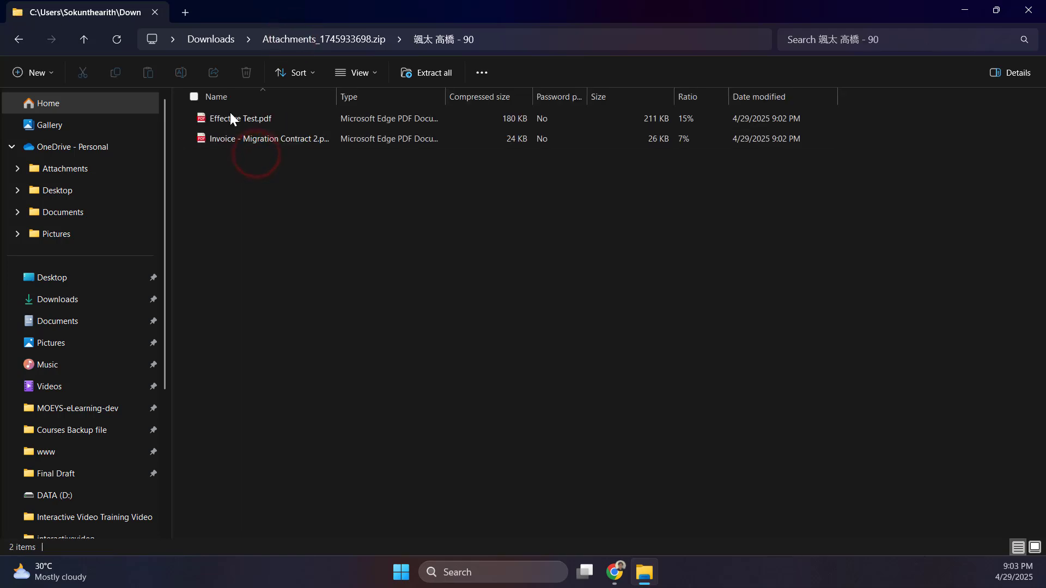
click(1030, 12)
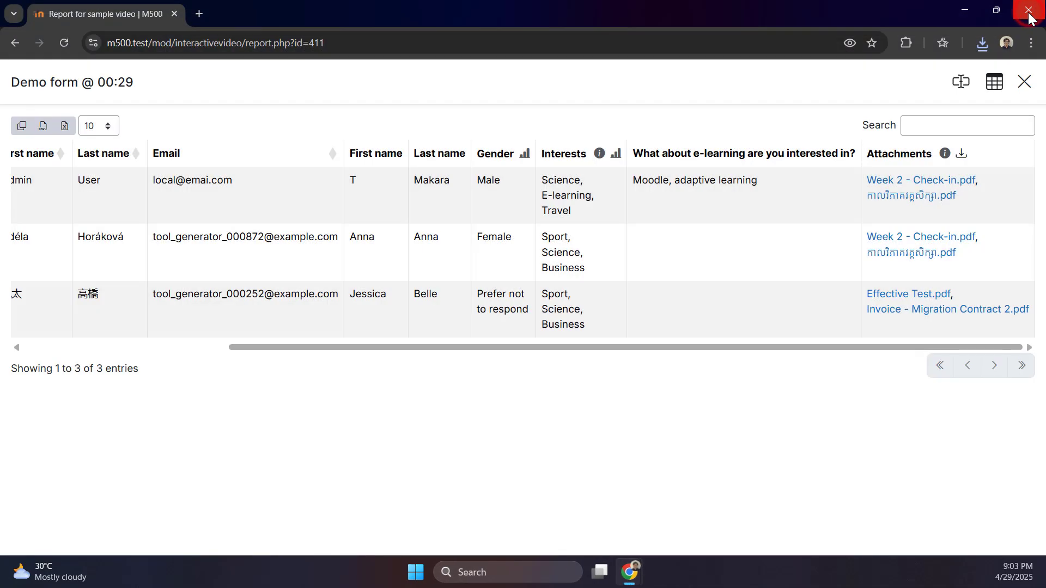
click(532, 113)
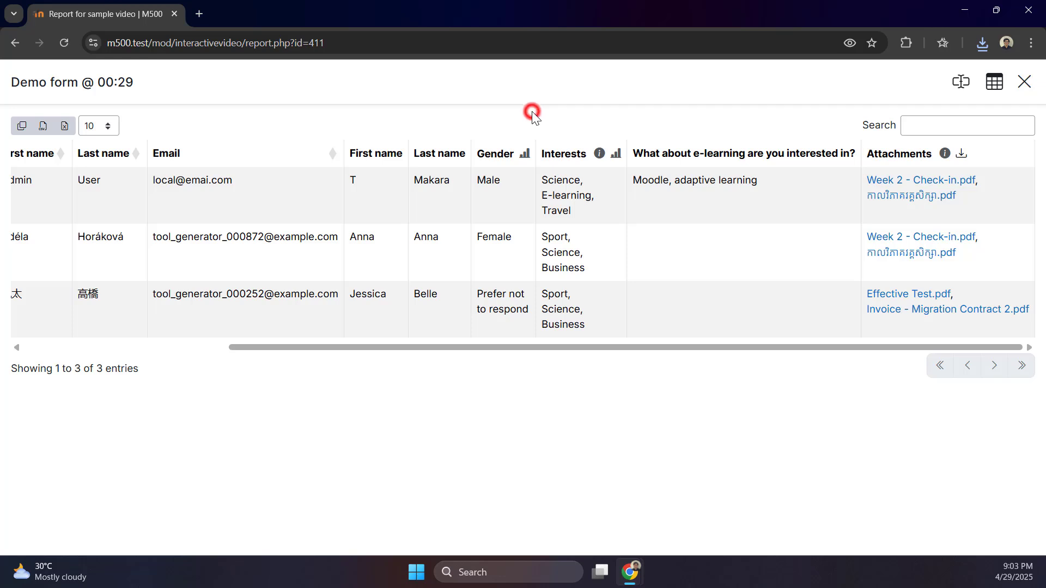